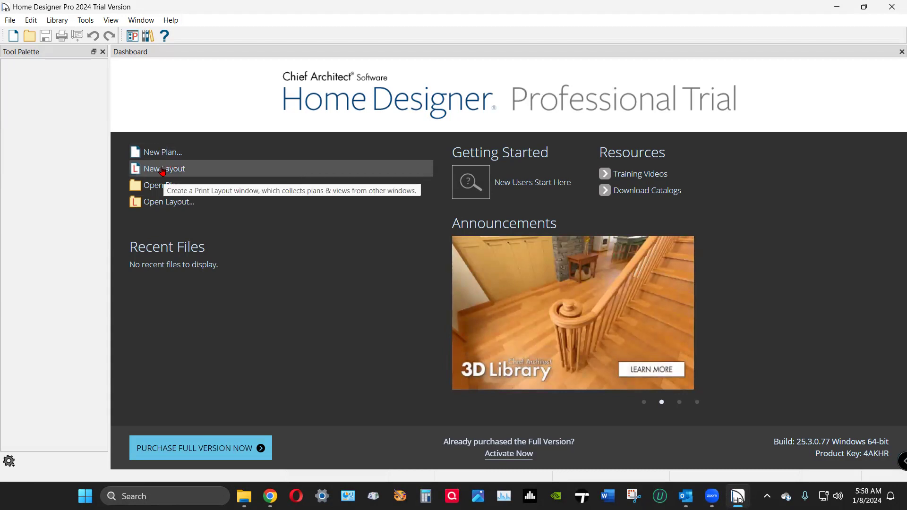
# Start a blank layout, tape-measure the sheet height from its bottom-left corner, then close it.
pyautogui.click(162, 169)
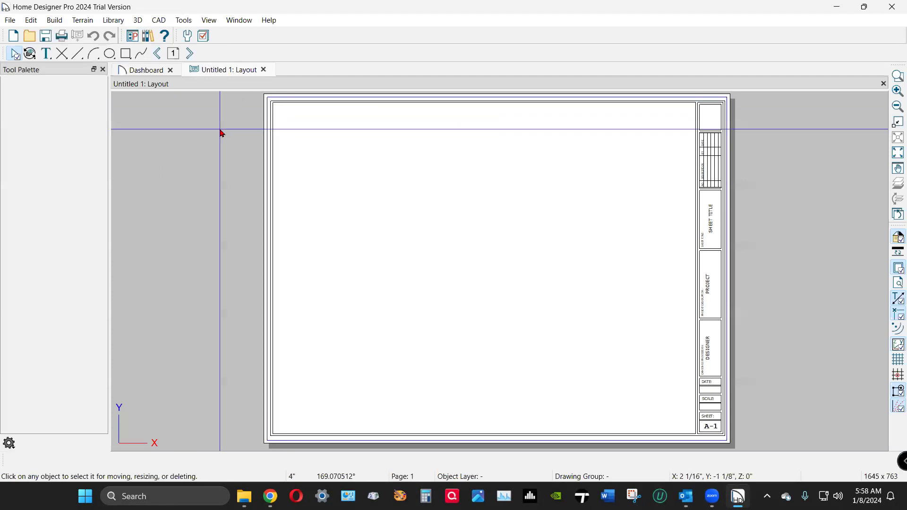
pyautogui.click(166, 21)
pyautogui.moveTo(186, 112)
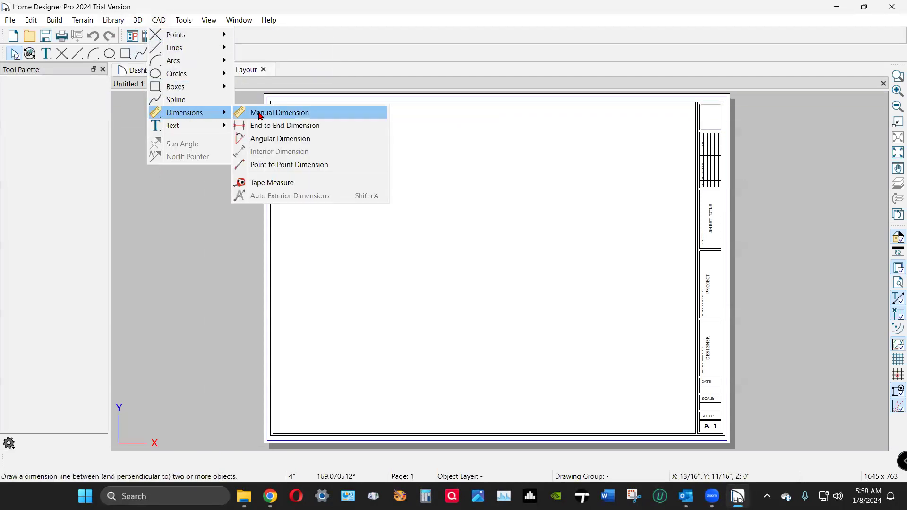
pyautogui.click(269, 182)
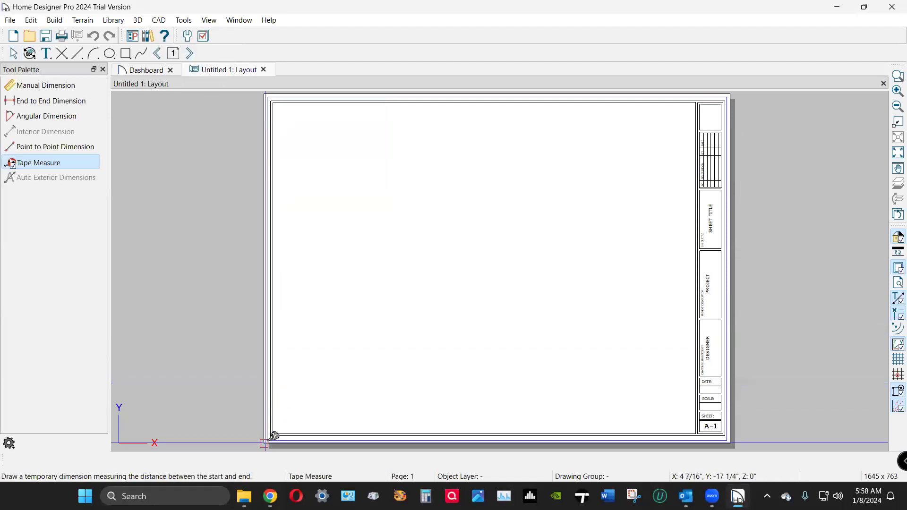
pyautogui.moveTo(273, 436); pyautogui.dragTo(728, 439)
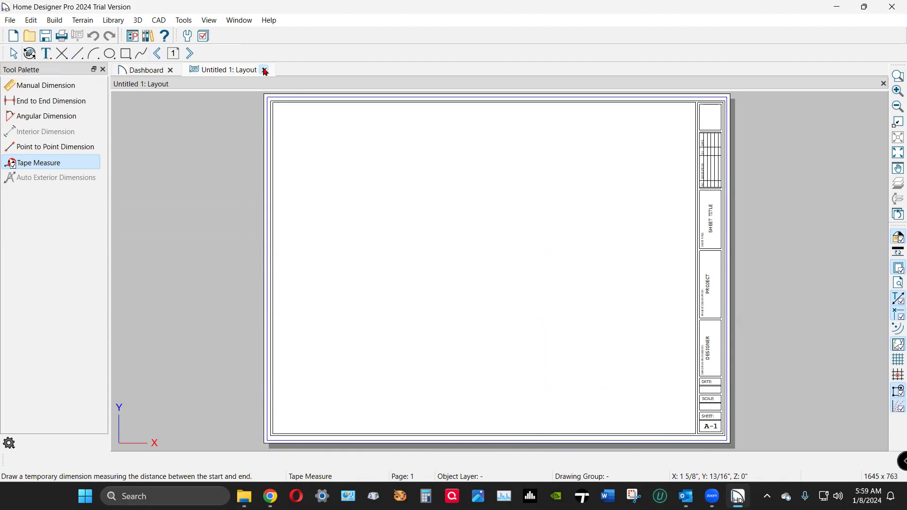
pyautogui.click(264, 70)
# Bring up the Open Layout File dialog and enlarge it to show more file details.
pyautogui.click(10, 21)
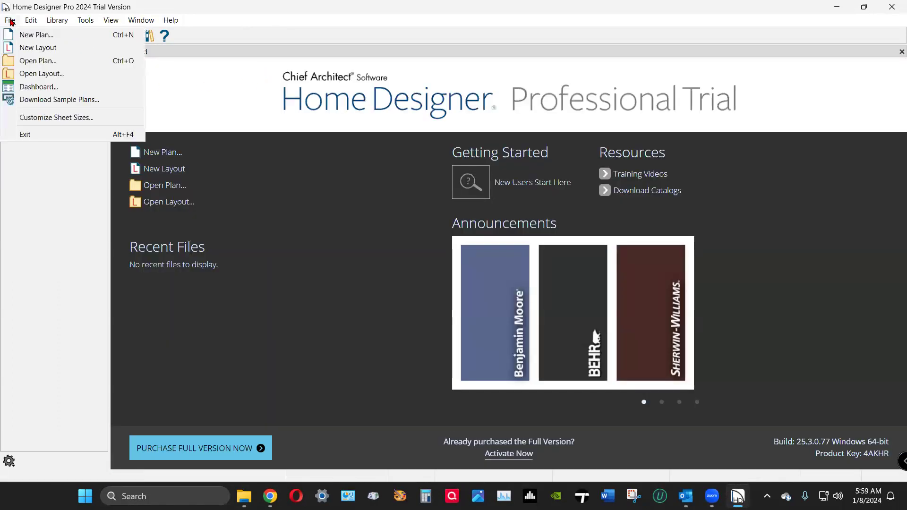
pyautogui.click(71, 73)
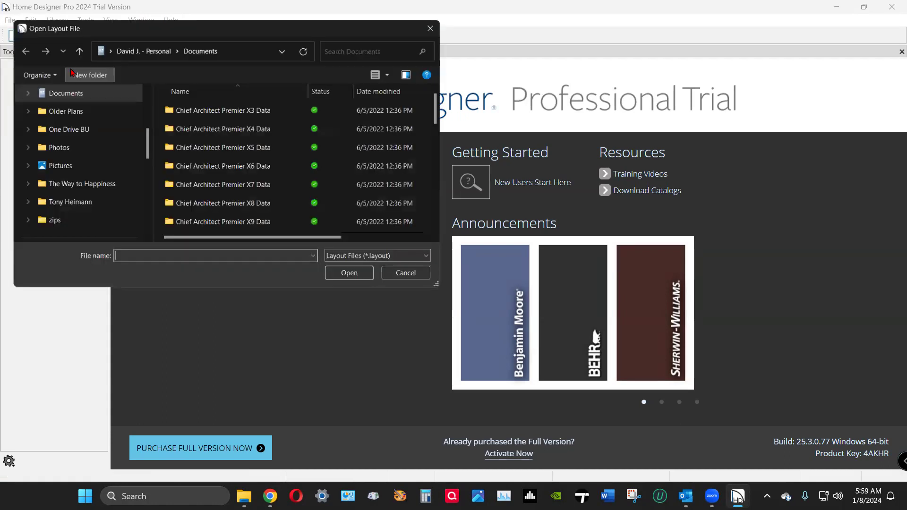
pyautogui.scroll(-10, 307, 172)
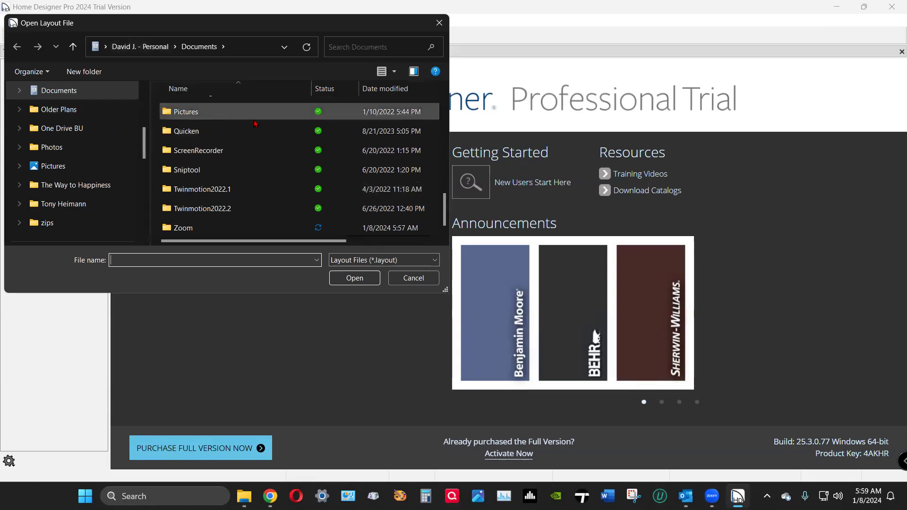
pyautogui.scroll(7, 254, 159)
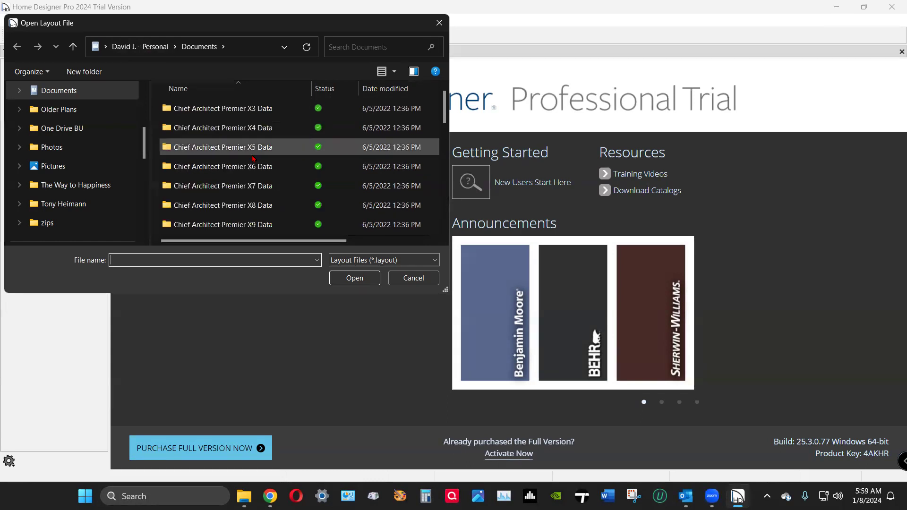
pyautogui.scroll(-4, 254, 158)
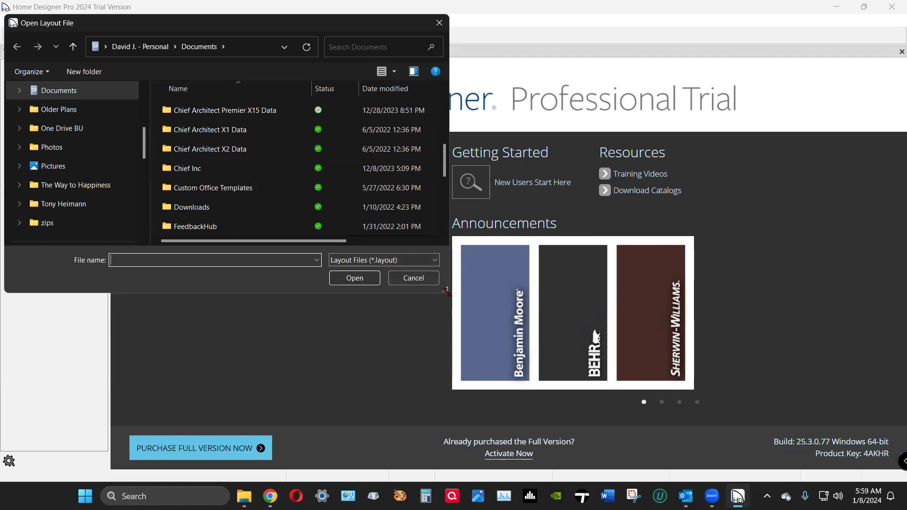
pyautogui.moveTo(446, 291); pyautogui.dragTo(626, 410)
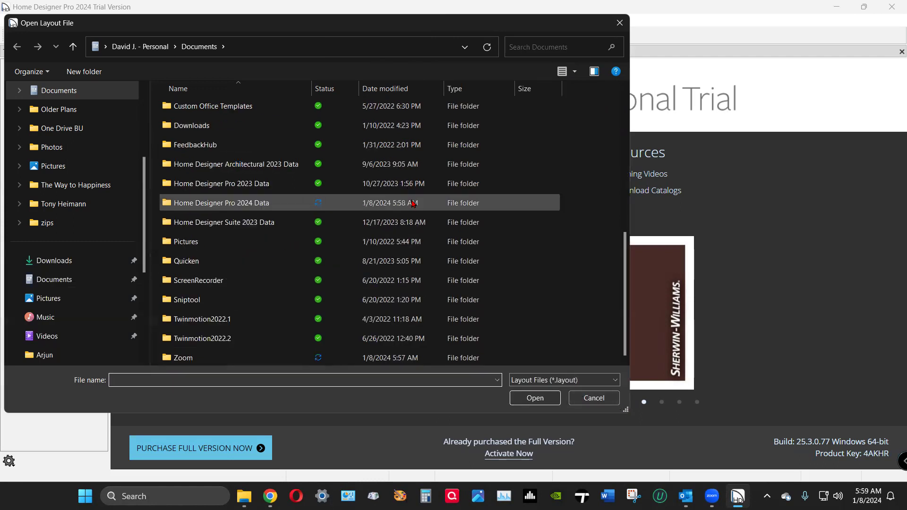
pyautogui.scroll(6, 411, 213)
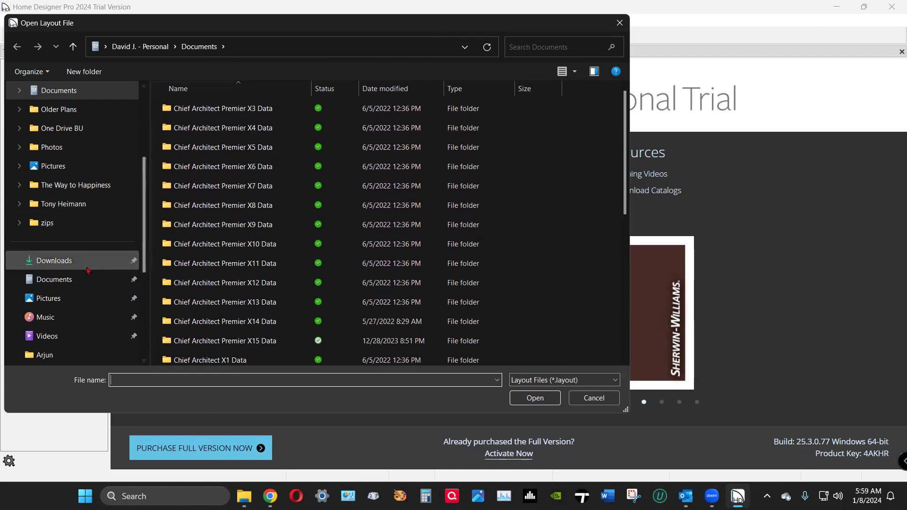
# Navigate to Documents and into the Home Designer Pro 2024 Data folder.
pyautogui.click(90, 283)
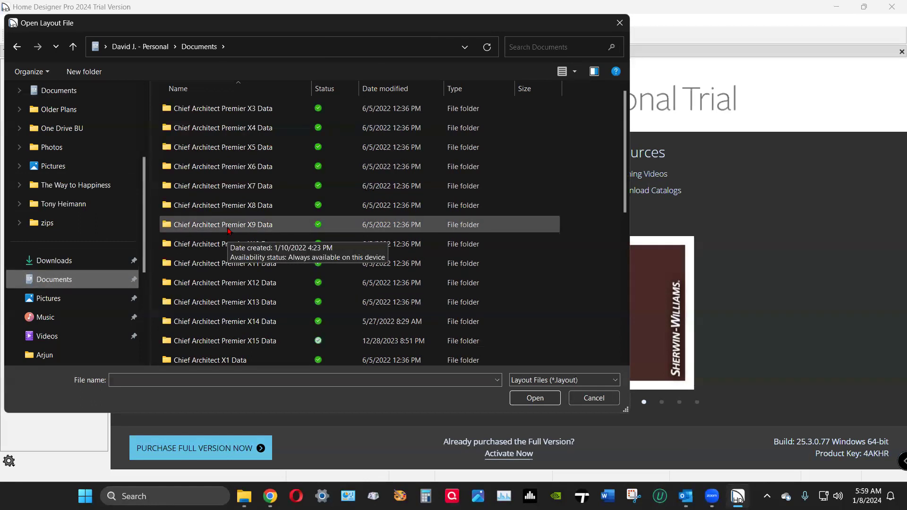
pyautogui.scroll(-2, 228, 231)
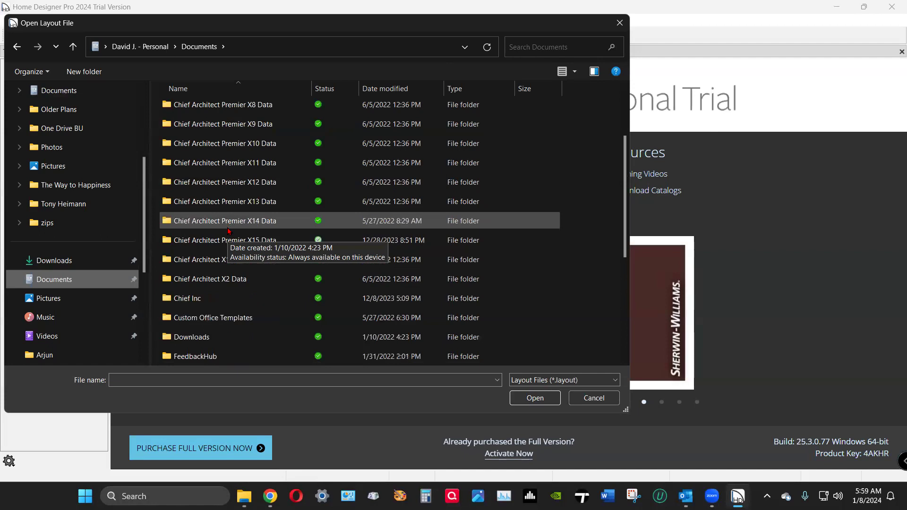
pyautogui.scroll(-3, 229, 231)
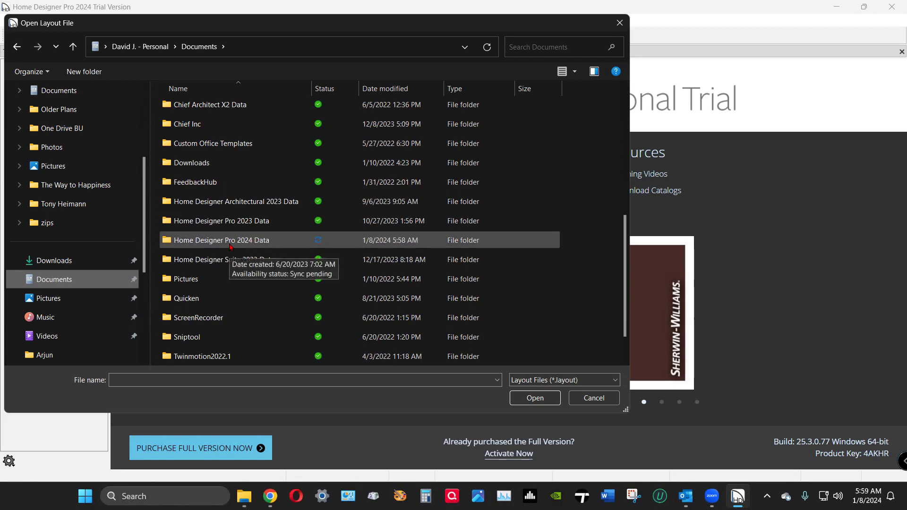
pyautogui.doubleClick(231, 241)
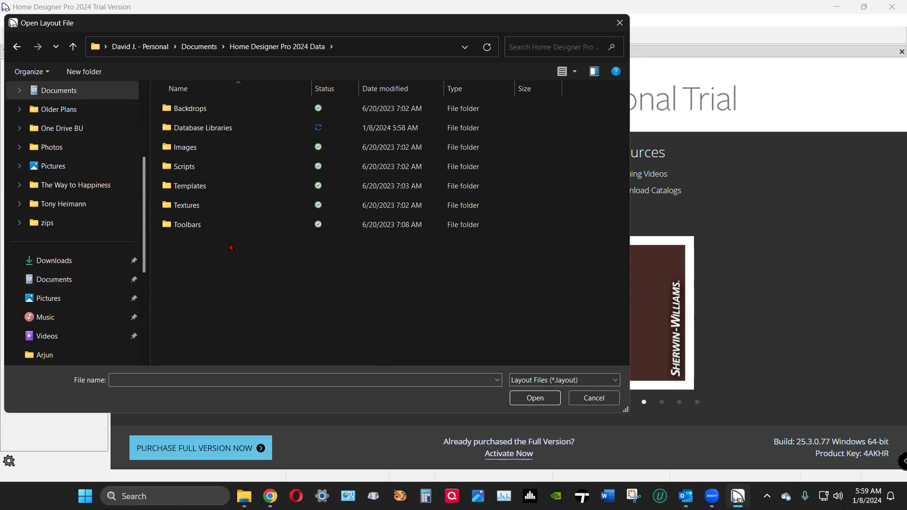
# Look through the Templates folder and its Textures subfolder, then cancel opening a layout.
pyautogui.click(187, 189)
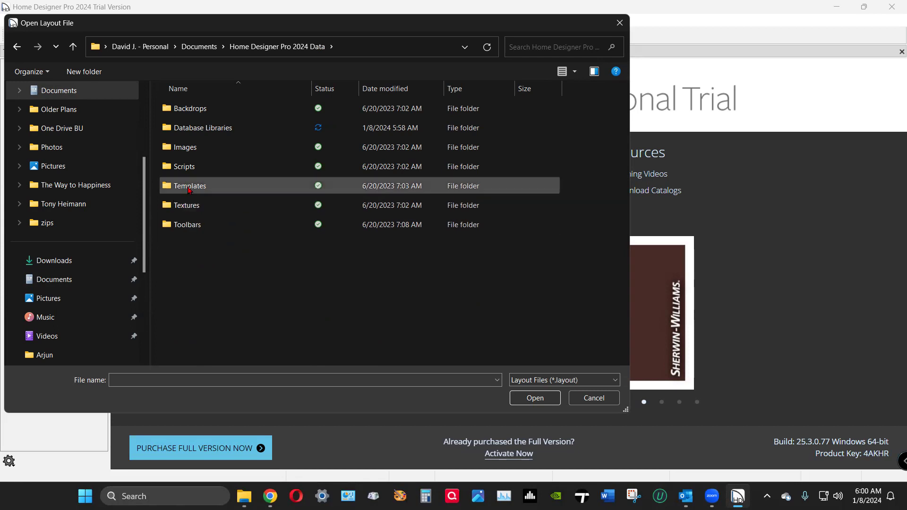
pyautogui.doubleClick(189, 187)
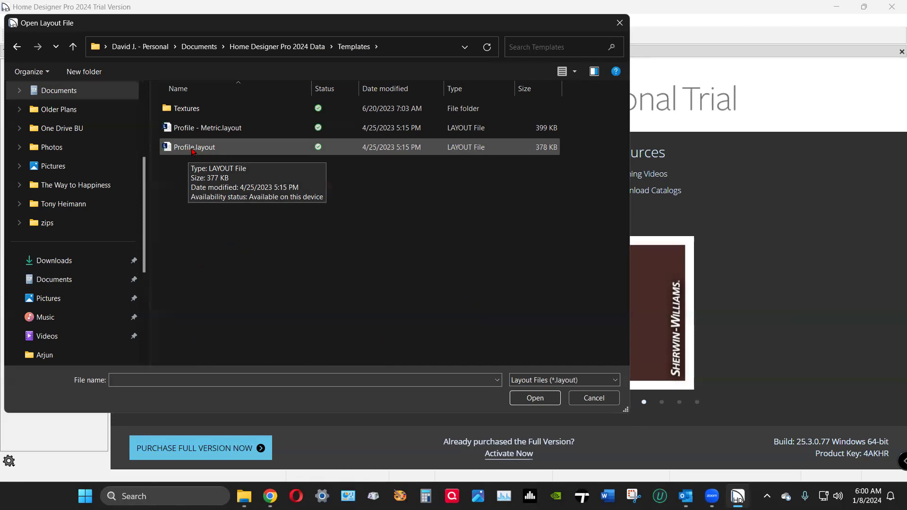
pyautogui.doubleClick(188, 110)
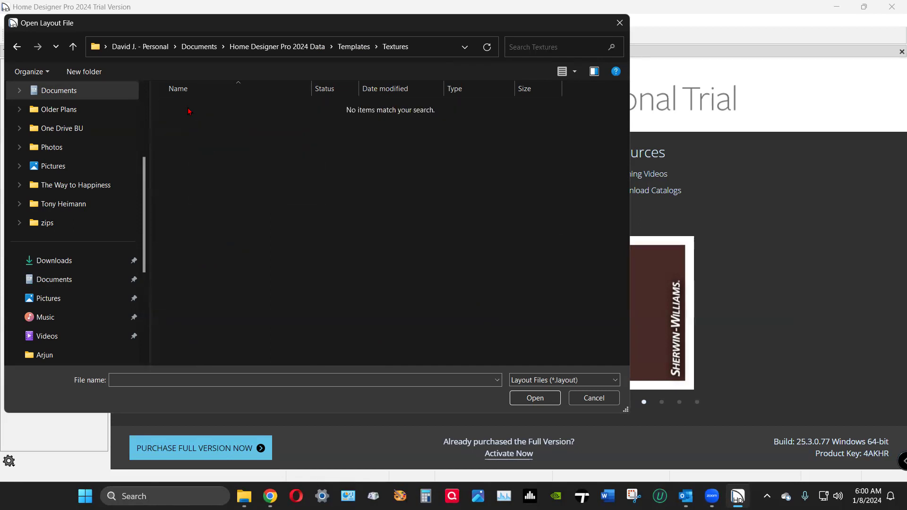
pyautogui.click(69, 48)
pyautogui.click(203, 179)
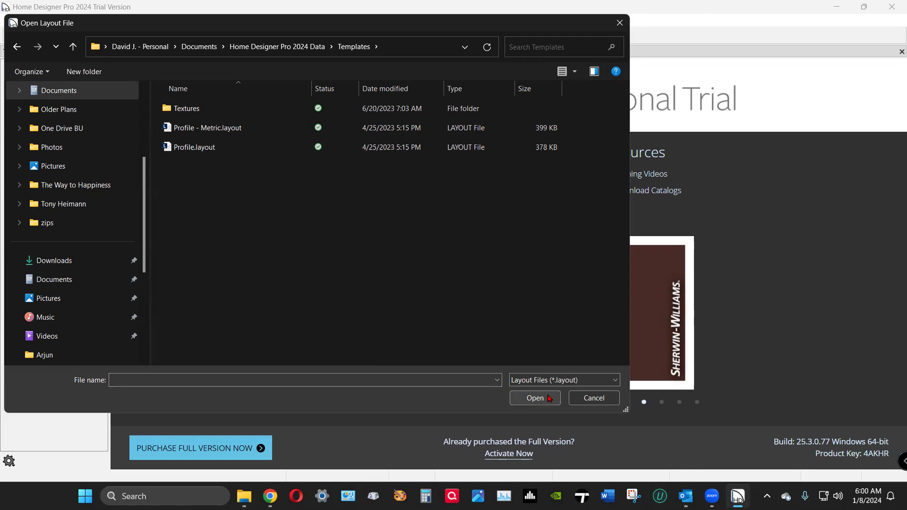
pyautogui.click(535, 398)
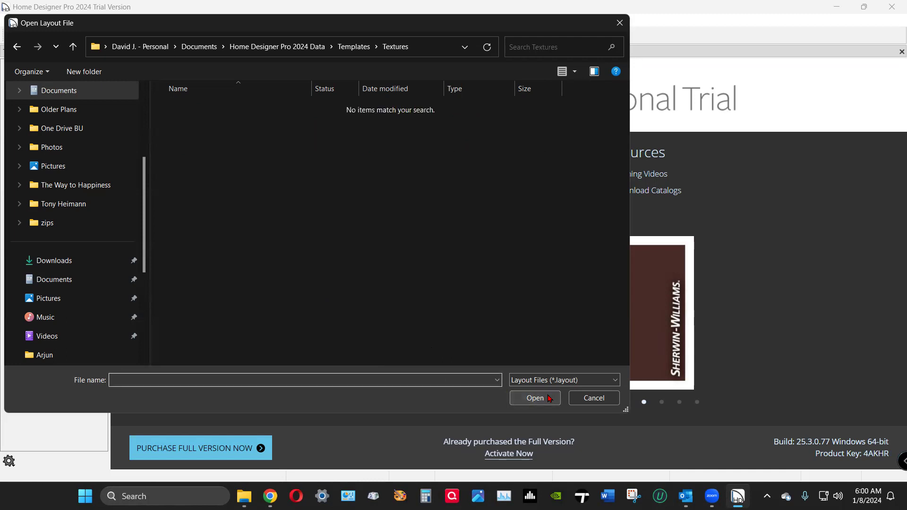
pyautogui.click(587, 401)
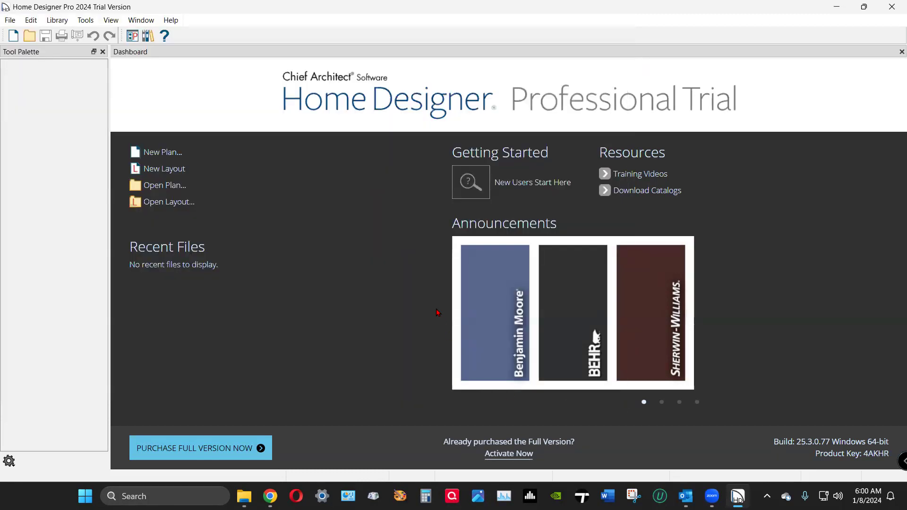
# Start a second blank layout, try Save As past the trial restriction, then quit Home Designer Pro 2024.
pyautogui.click(176, 169)
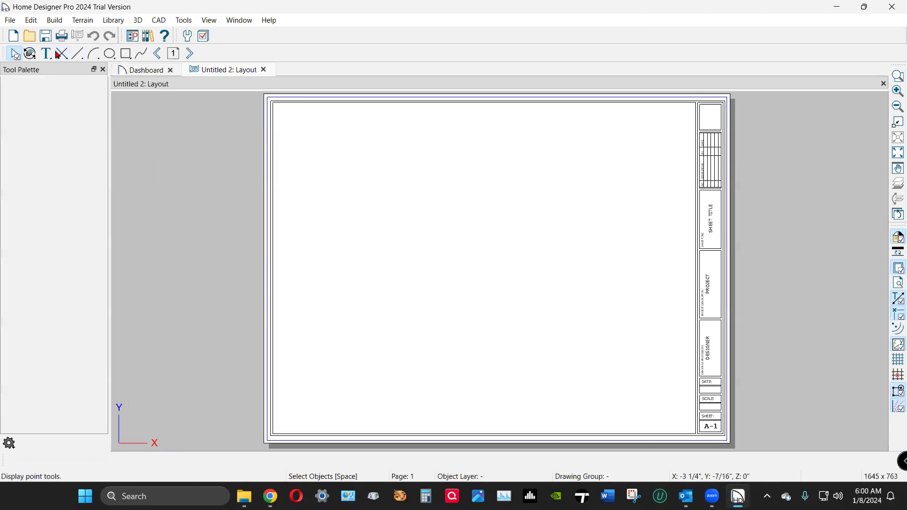
pyautogui.click(18, 22)
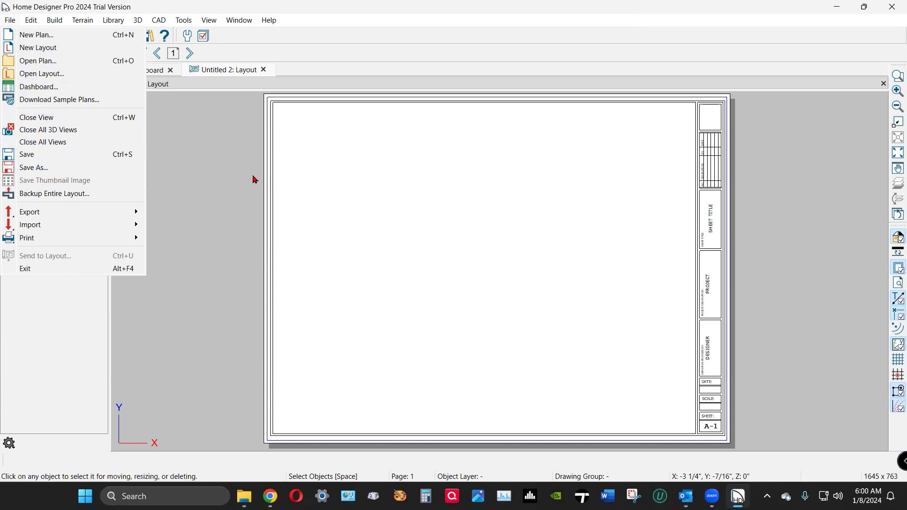
pyautogui.click(77, 171)
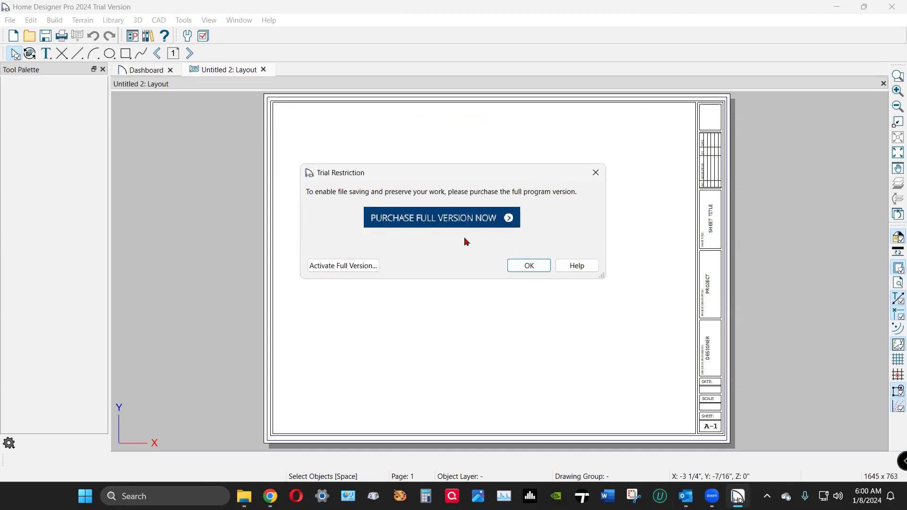
pyautogui.click(540, 265)
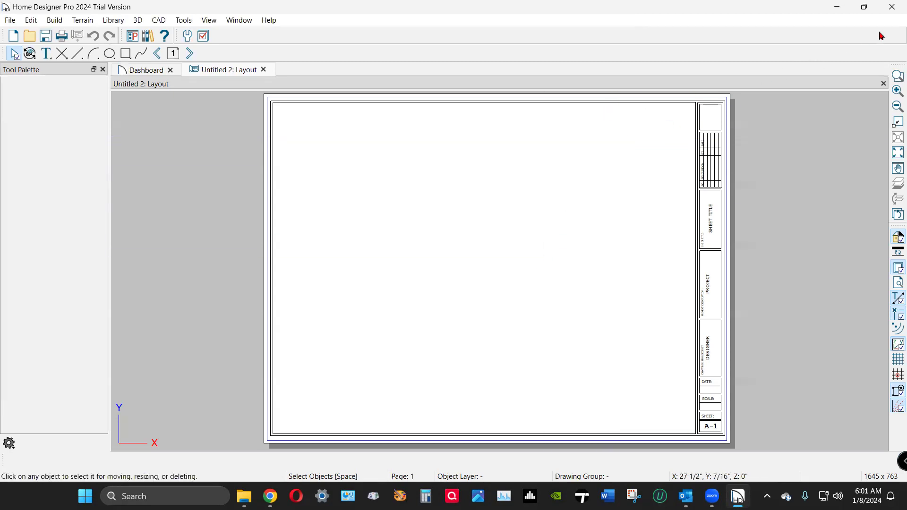
pyautogui.click(892, 7)
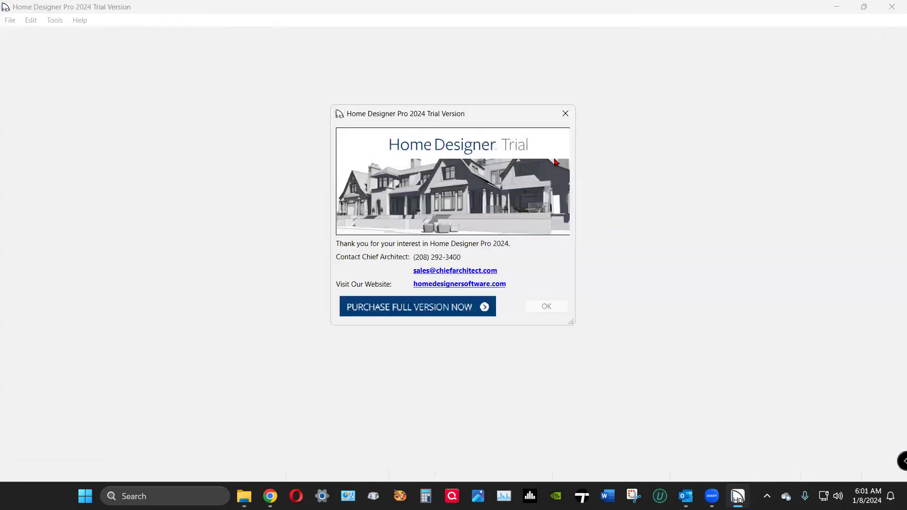
pyautogui.click(571, 114)
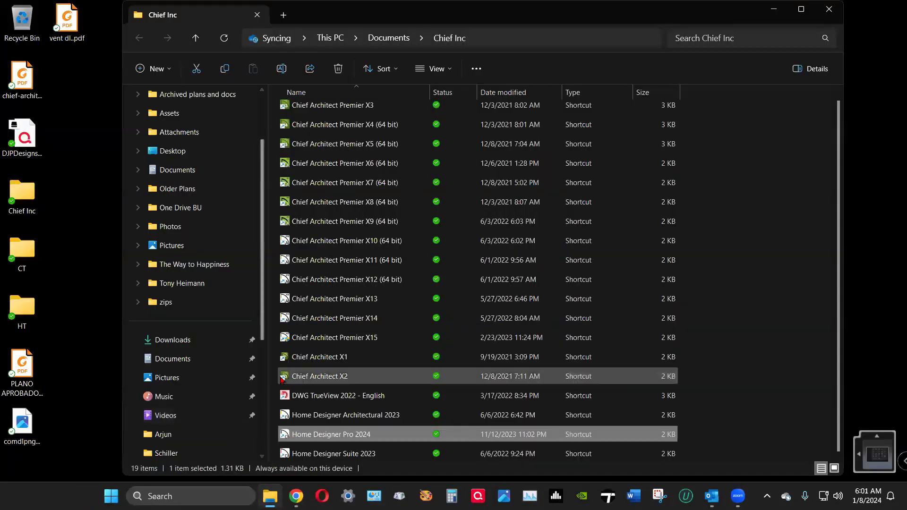
# Launch Chief Architect Premier X15 from its shortcut and dismiss the Library Browser.
pyautogui.doubleClick(294, 344)
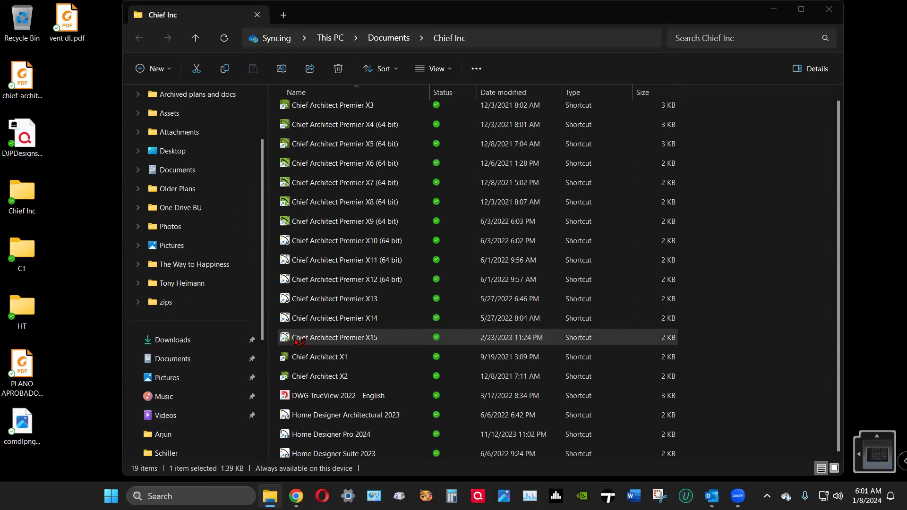
pyautogui.click(399, 337)
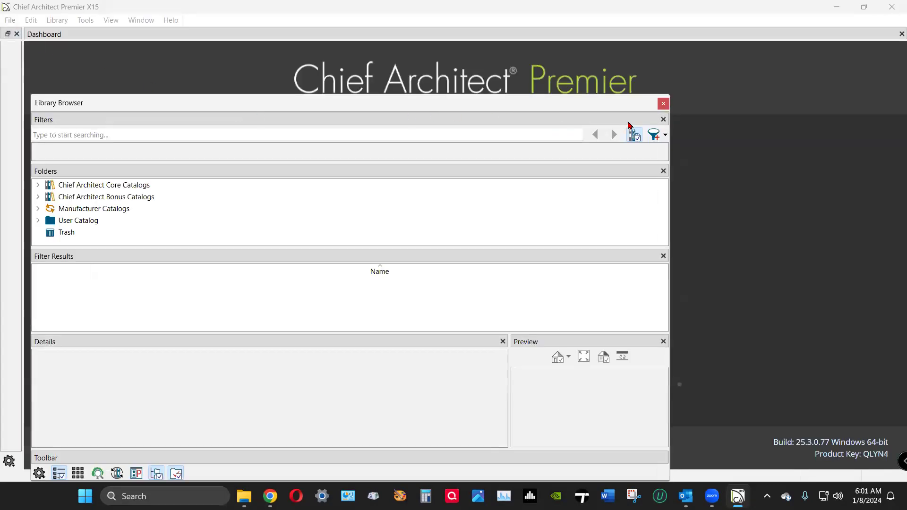
pyautogui.click(664, 103)
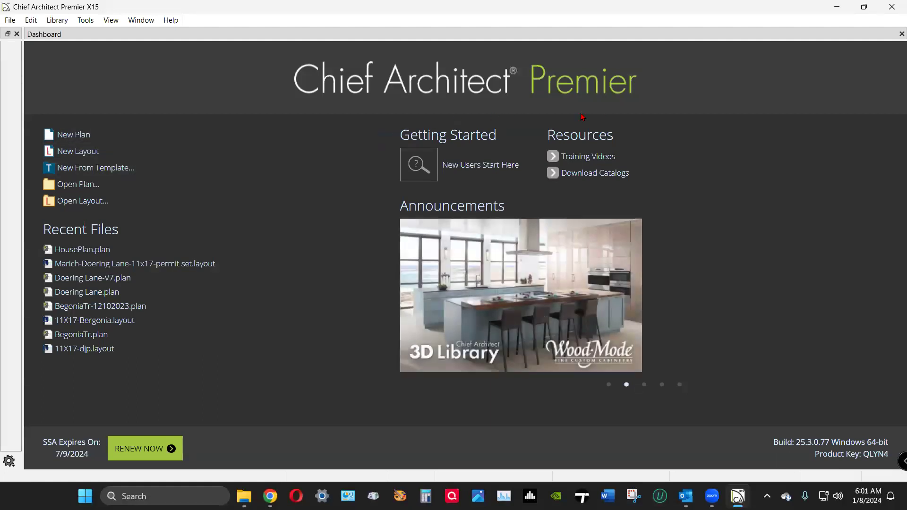
# Create a new layout and tape-measure the sheet's width from its top-left corner.
pyautogui.click(87, 156)
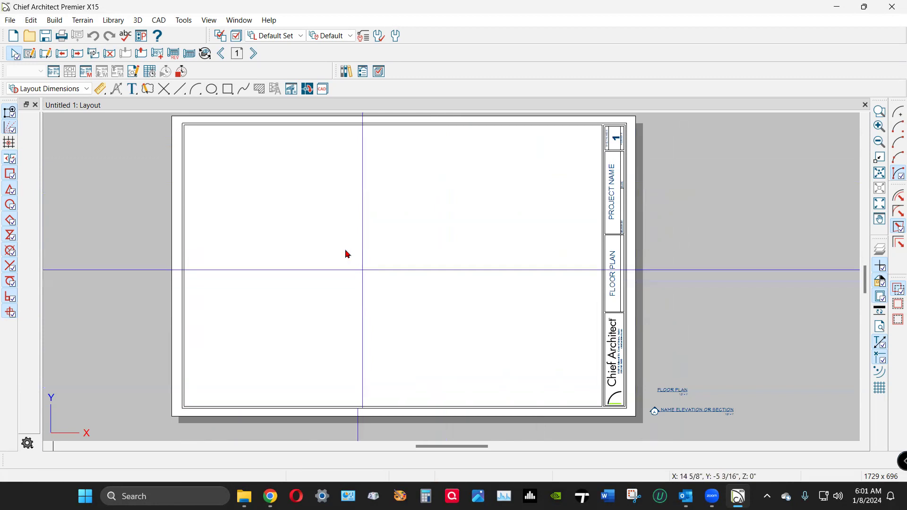
pyautogui.click(100, 93)
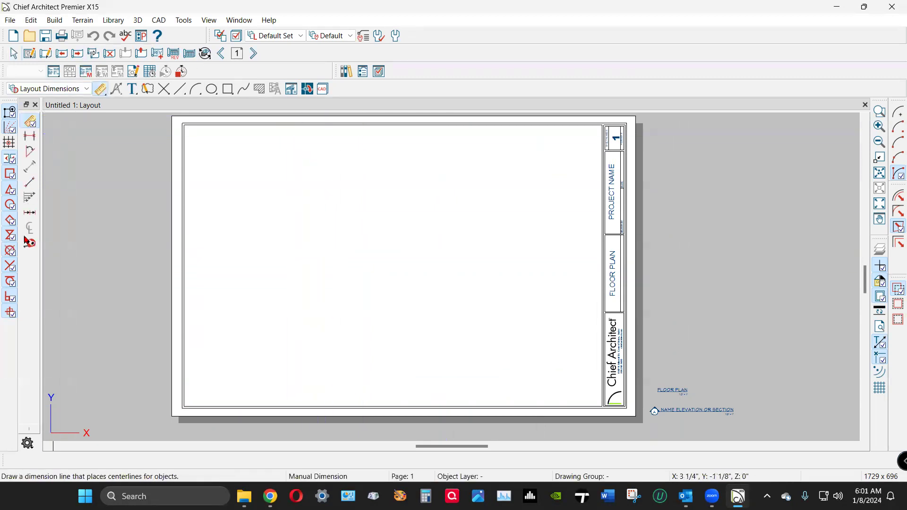
pyautogui.click(29, 243)
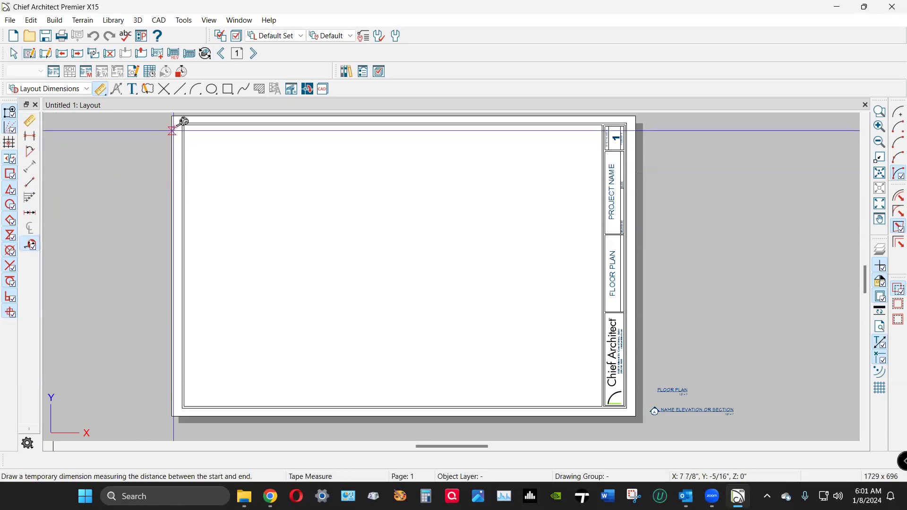
pyautogui.moveTo(172, 116); pyautogui.dragTo(639, 116)
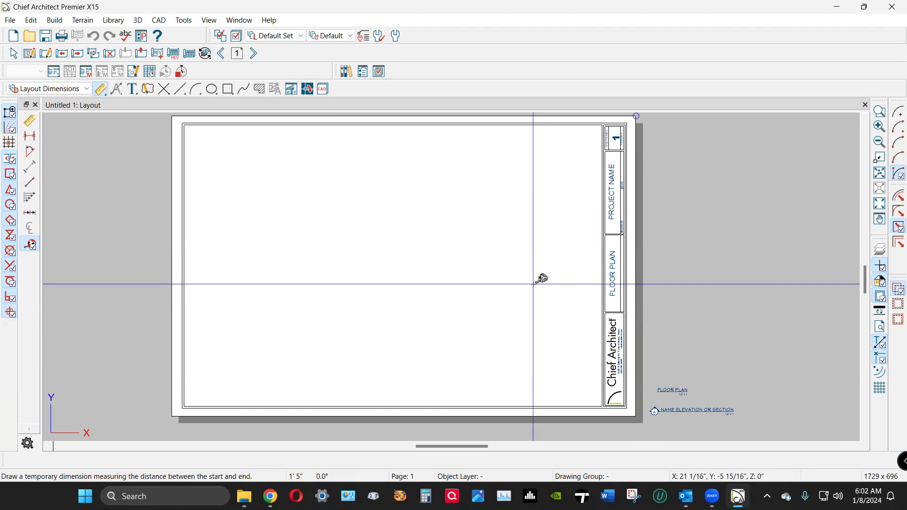
pyautogui.scroll(4, 652, 376)
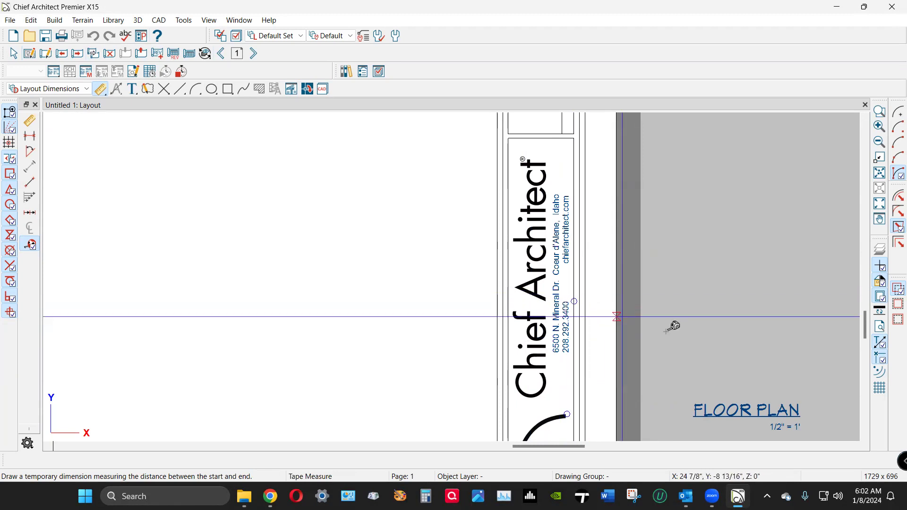
pyautogui.scroll(-2, 674, 325)
pyautogui.scroll(-4, 675, 326)
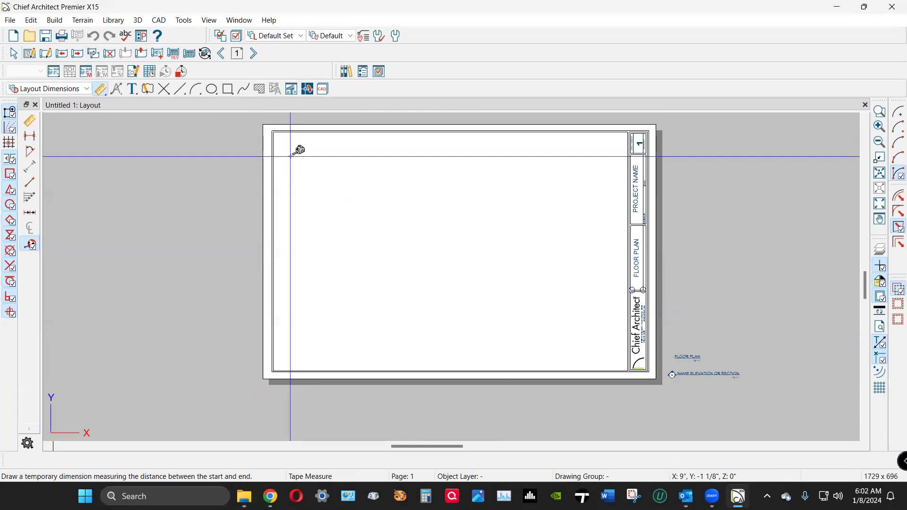
pyautogui.scroll(1, 619, 303)
pyautogui.press('space')
pyautogui.scroll(-1, 624, 315)
pyautogui.scroll(1, 712, 157)
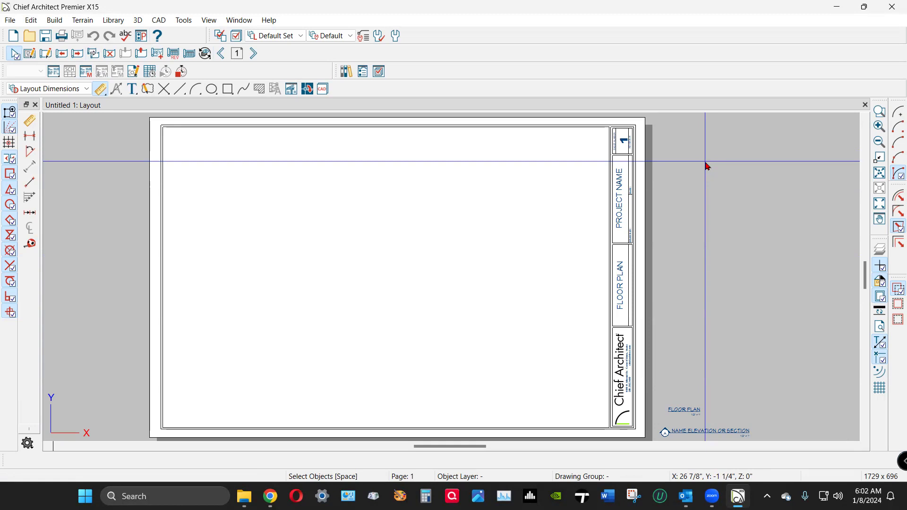
pyautogui.click(618, 381)
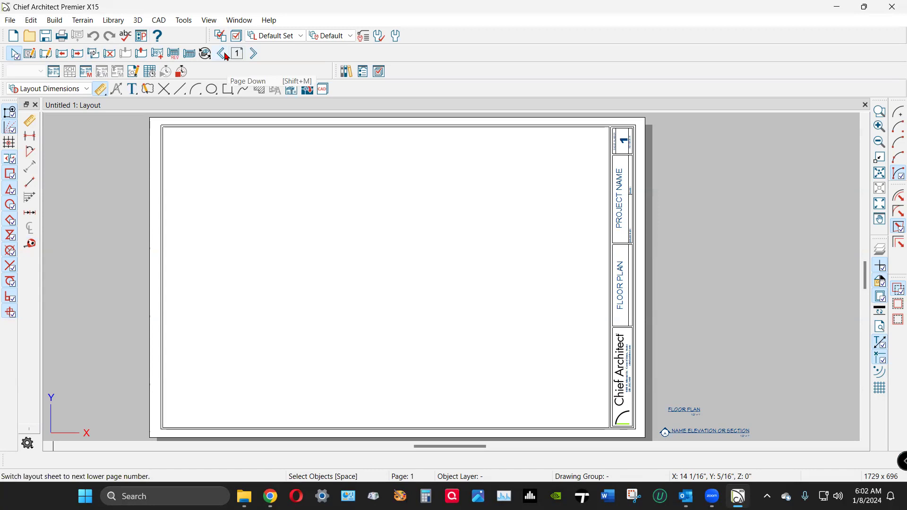
# Page up through the layout sheets, watching the title block's sheet number advance.
pyautogui.click(256, 56)
pyautogui.click(255, 56)
pyautogui.click(255, 56)
pyautogui.click(256, 55)
pyautogui.click(256, 55)
pyautogui.click(255, 56)
pyautogui.click(256, 56)
pyautogui.click(255, 56)
pyautogui.click(256, 55)
pyautogui.click(255, 56)
pyautogui.click(255, 56)
pyautogui.click(255, 56)
pyautogui.click(255, 56)
pyautogui.click(256, 56)
pyautogui.click(256, 56)
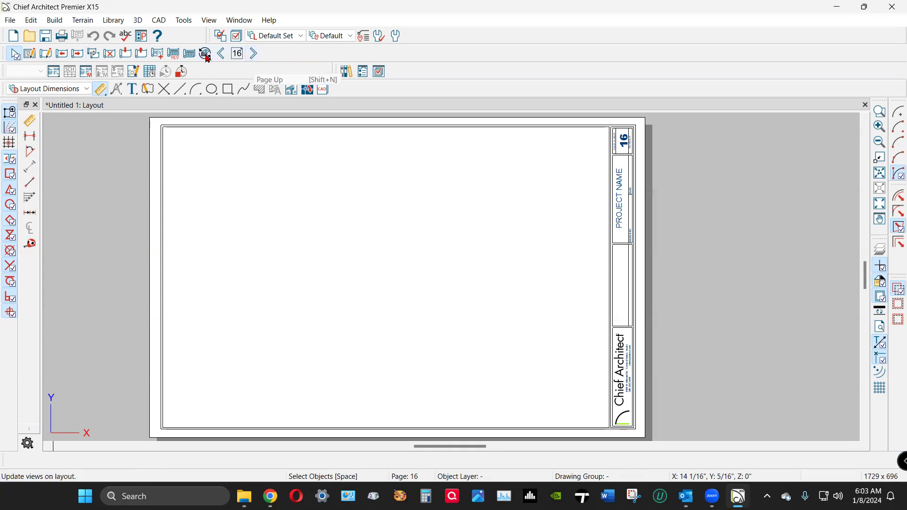
# Page back down to page 1 (FLOOR PLAN), then to page 0, the Default Page Template.
pyautogui.click(221, 54)
pyautogui.click(222, 54)
pyautogui.click(222, 54)
pyautogui.click(221, 54)
pyautogui.click(221, 54)
pyautogui.click(222, 54)
pyautogui.click(222, 54)
pyautogui.click(222, 54)
pyautogui.click(222, 55)
pyautogui.click(221, 55)
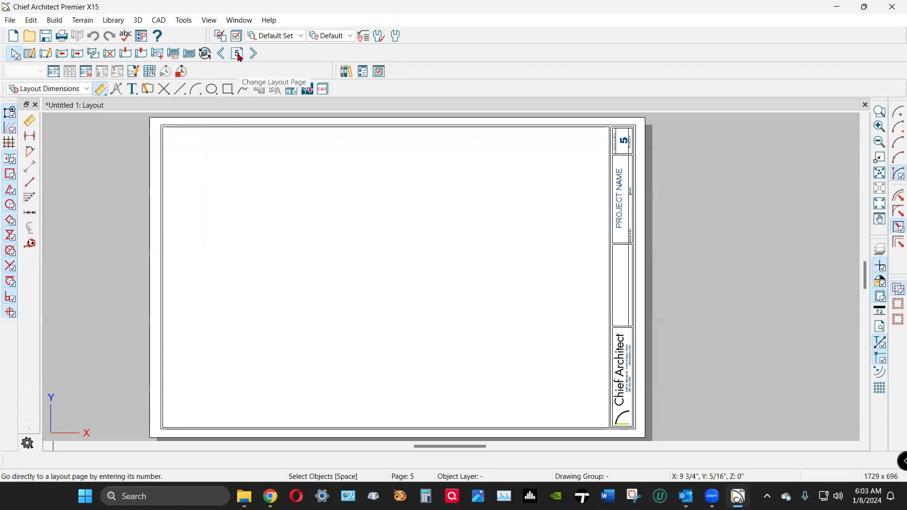
pyautogui.click(222, 53)
pyautogui.click(222, 54)
pyautogui.click(222, 54)
pyautogui.click(222, 54)
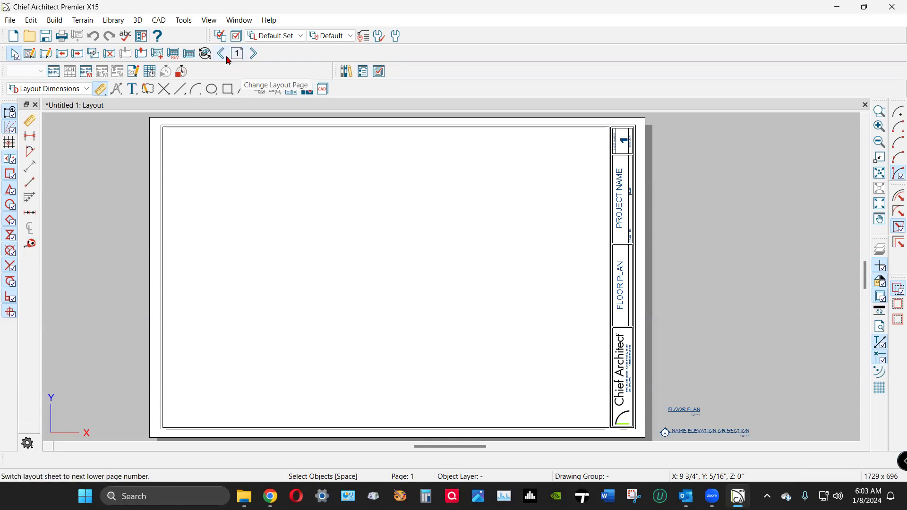
pyautogui.click(222, 55)
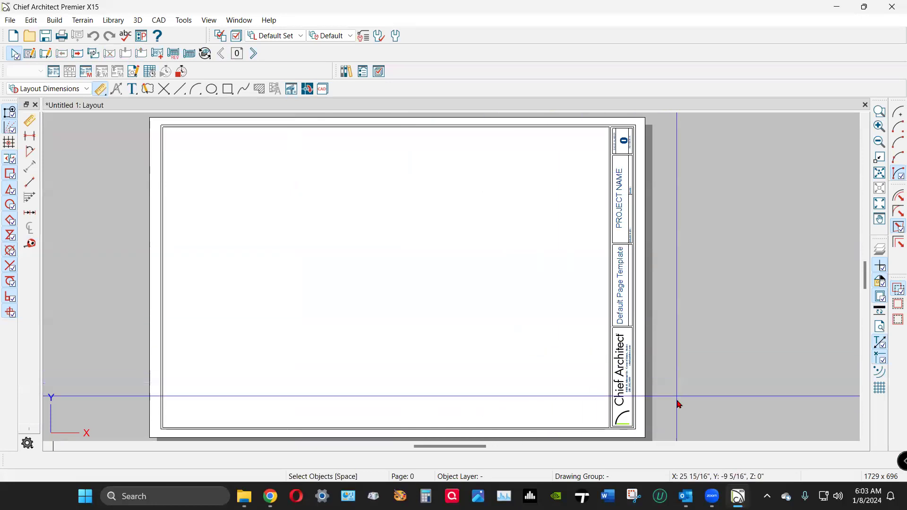
# Delete the arc graphic from the title block and open the Chief Architect logo's picture settings.
pyautogui.scroll(3, 679, 404)
pyautogui.click(639, 375)
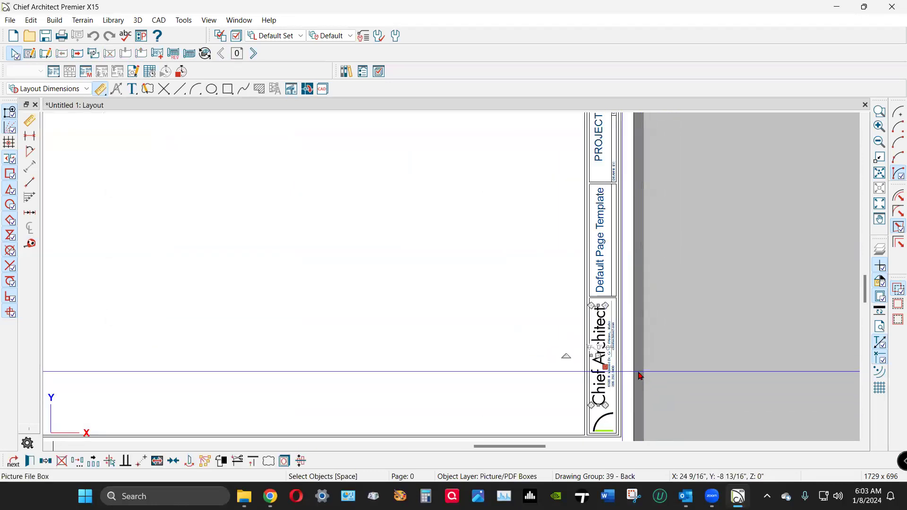
pyautogui.scroll(-1, 690, 390)
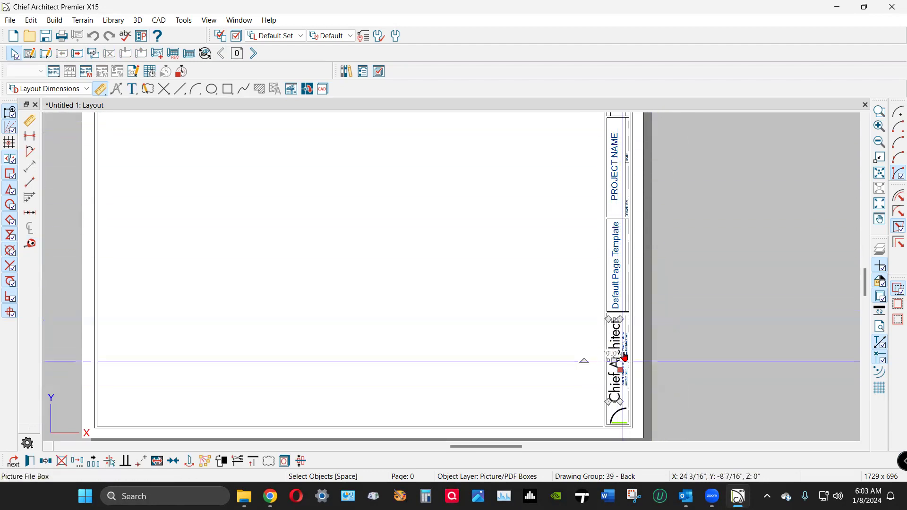
pyautogui.click(664, 201)
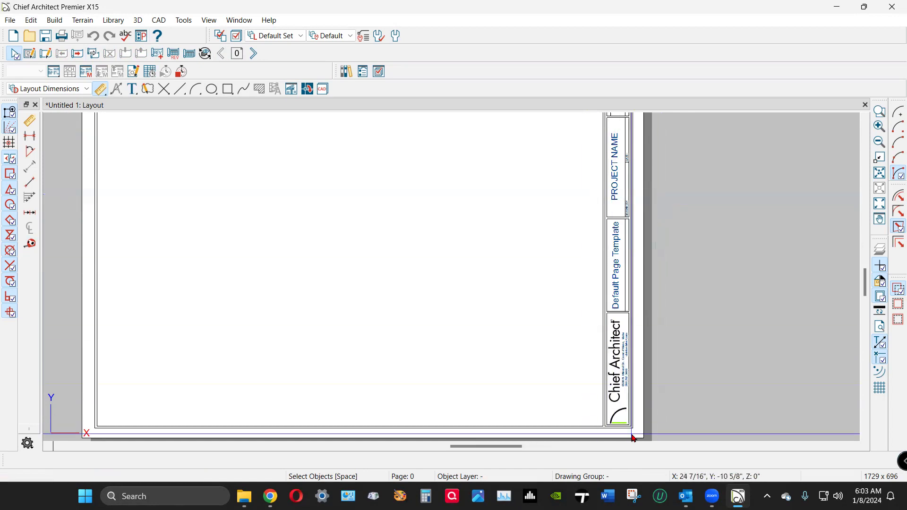
pyautogui.scroll(1, 632, 436)
pyautogui.scroll(1, 633, 438)
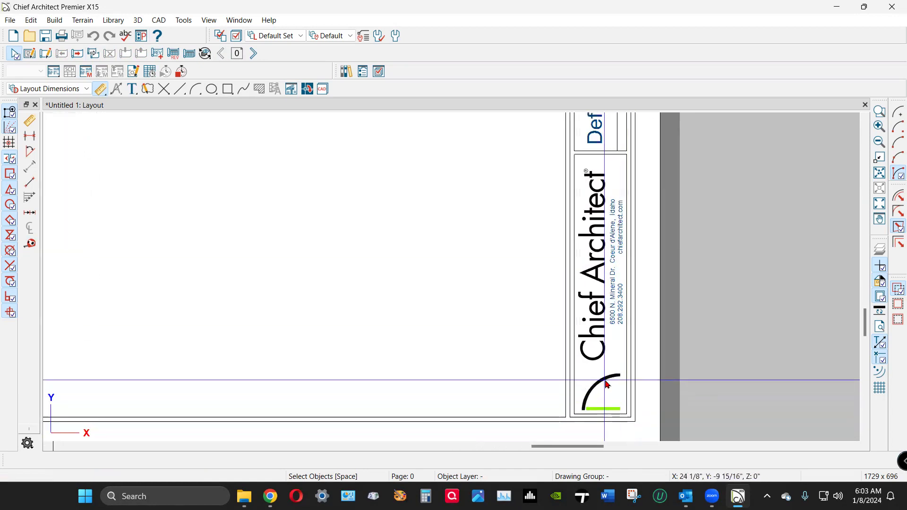
pyautogui.click(639, 378)
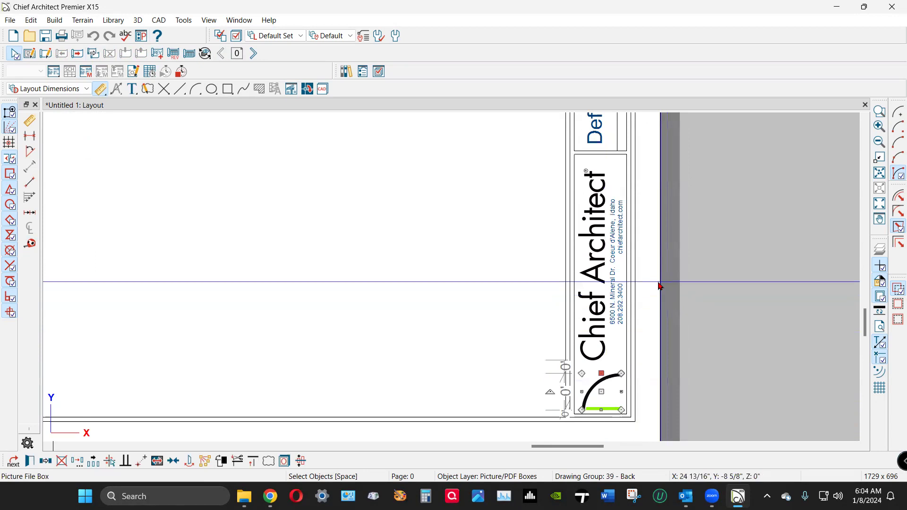
pyautogui.press('Delete')
pyautogui.scroll(-3, 652, 340)
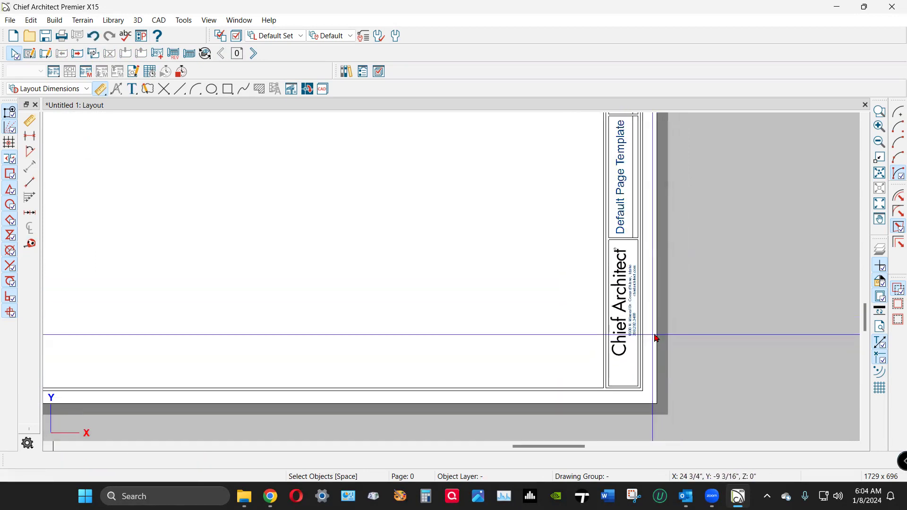
pyautogui.click(619, 325)
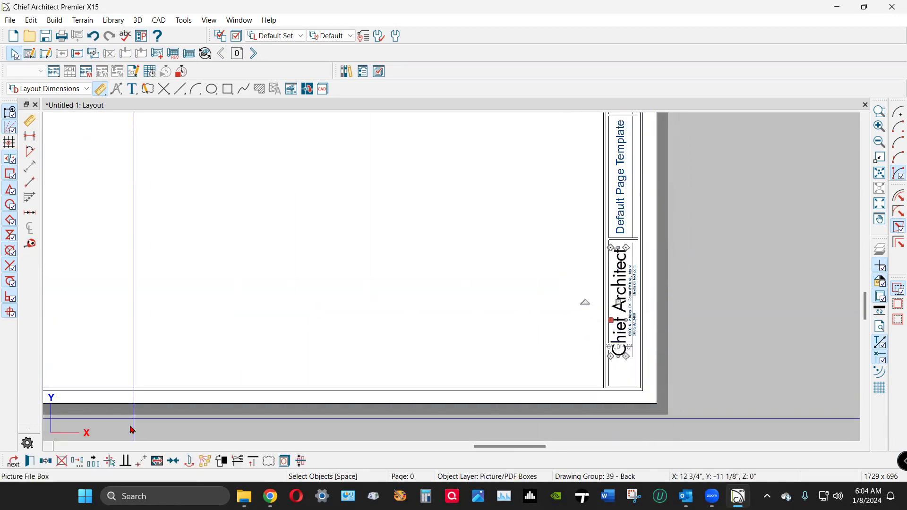
pyautogui.click(30, 462)
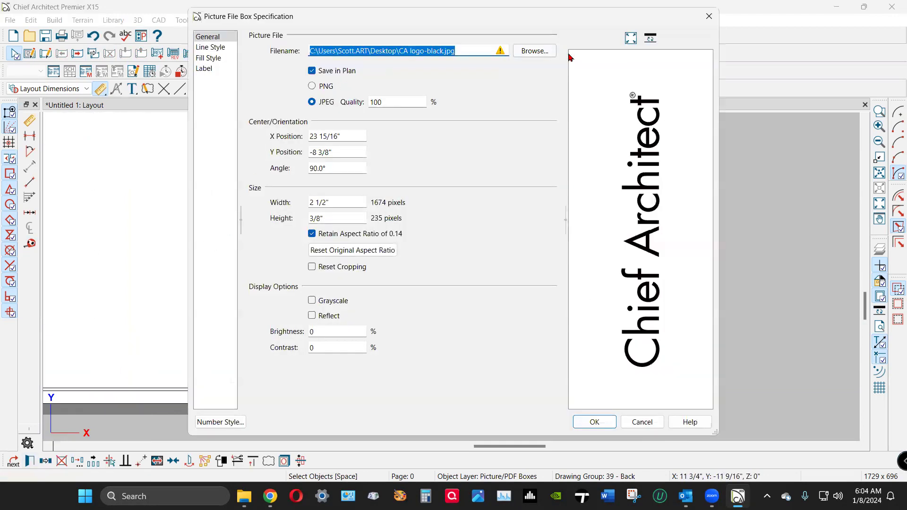
# Browse for a replacement picture in Documents > Personal > Personal and search there for 'djp'.
pyautogui.click(549, 51)
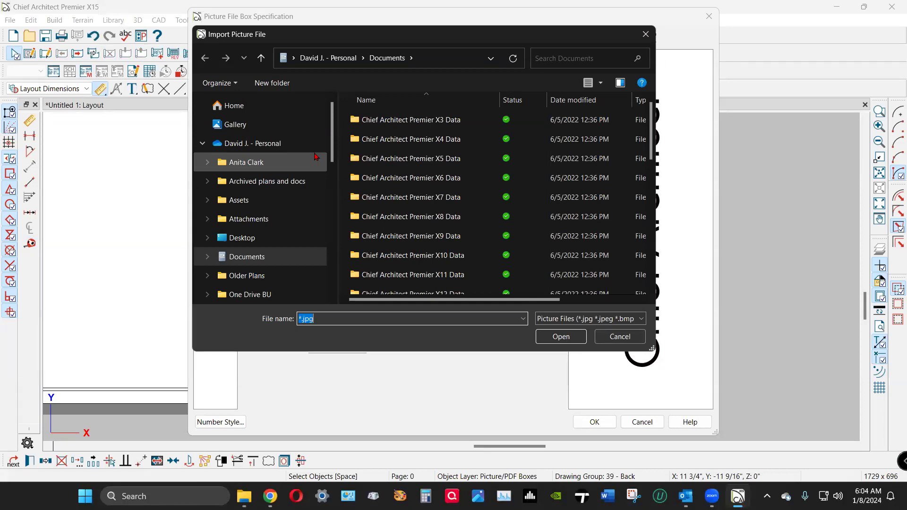
pyautogui.scroll(-2, 316, 156)
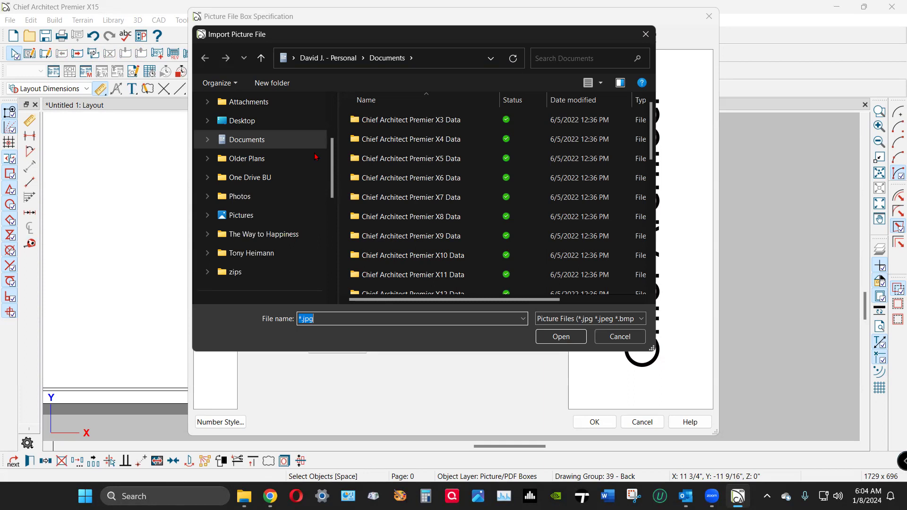
pyautogui.scroll(2, 316, 157)
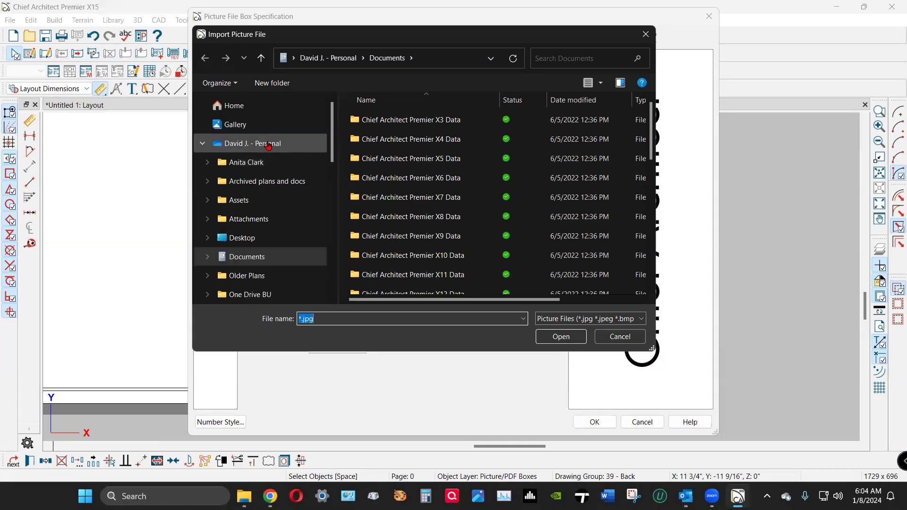
pyautogui.click(275, 182)
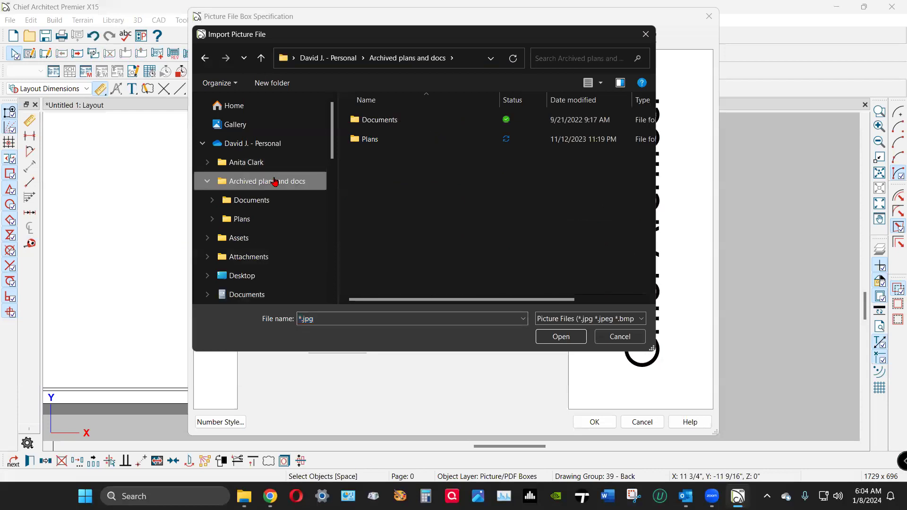
pyautogui.doubleClick(373, 120)
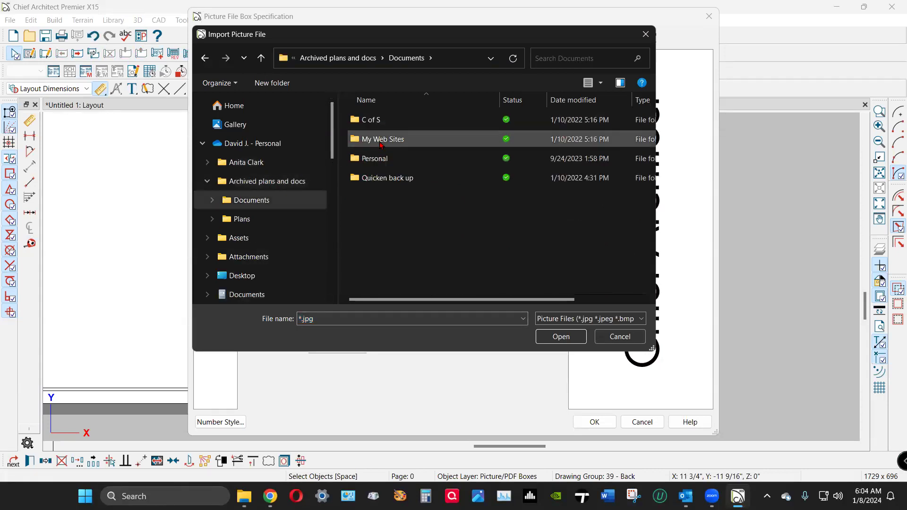
pyautogui.doubleClick(375, 159)
pyautogui.scroll(-1, 406, 194)
pyautogui.scroll(-3, 407, 198)
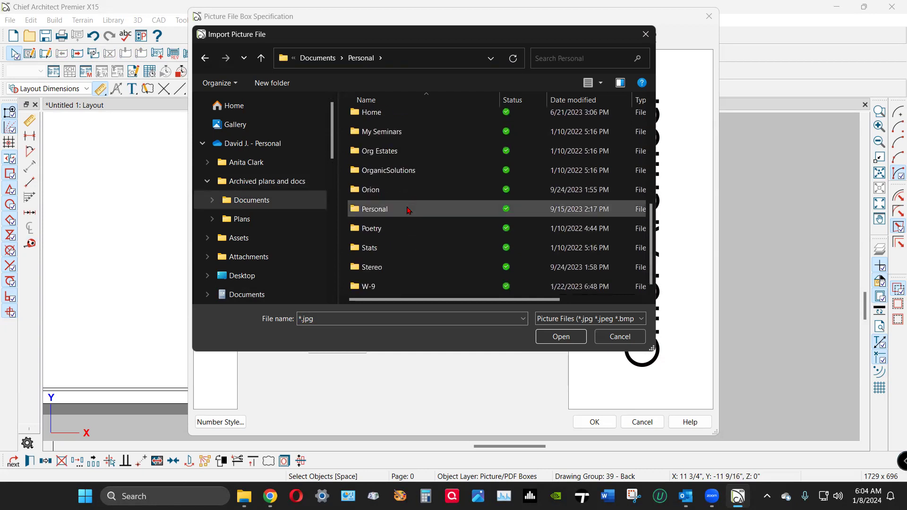
pyautogui.doubleClick(409, 209)
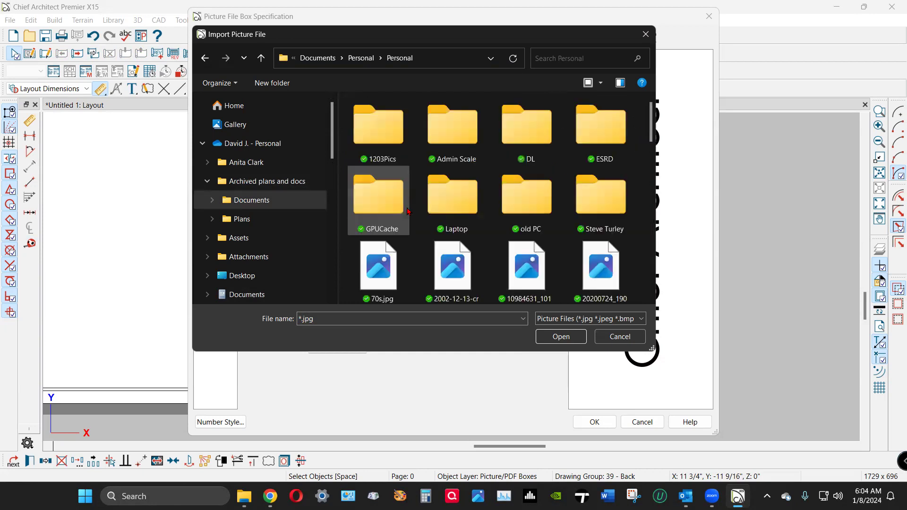
pyautogui.scroll(-5, 408, 211)
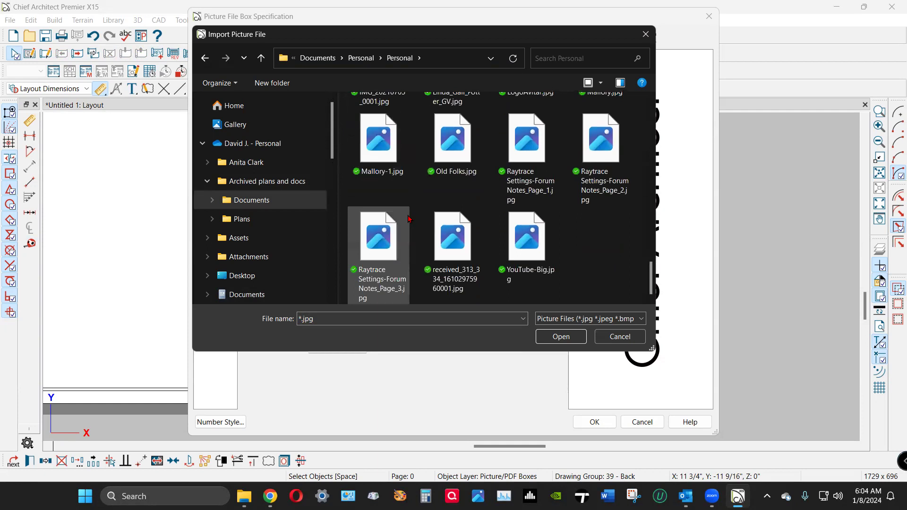
pyautogui.click(541, 58)
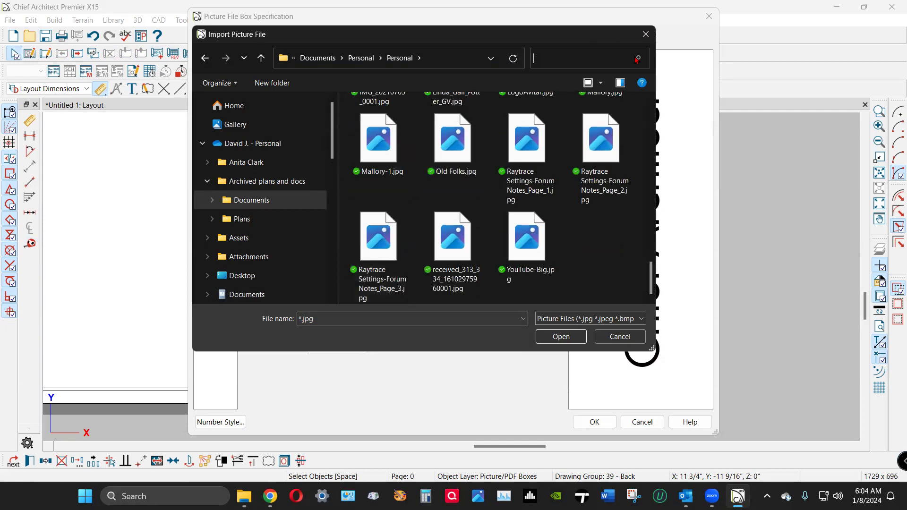
pyautogui.write('djp')
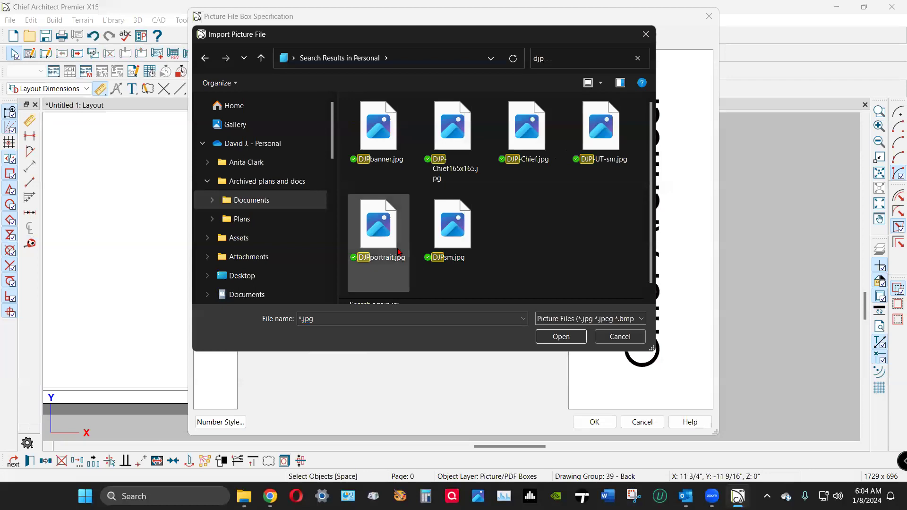
pyautogui.moveTo(461, 250)
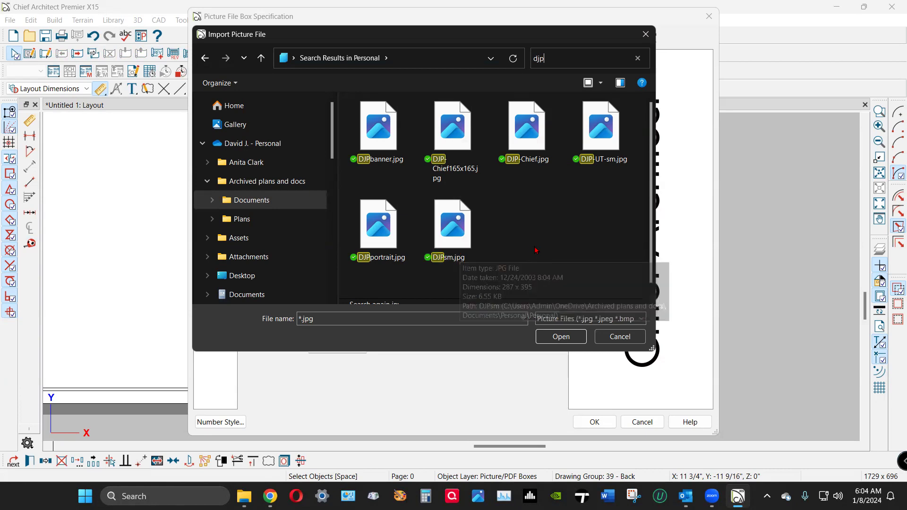
pyautogui.scroll(-1, 575, 232)
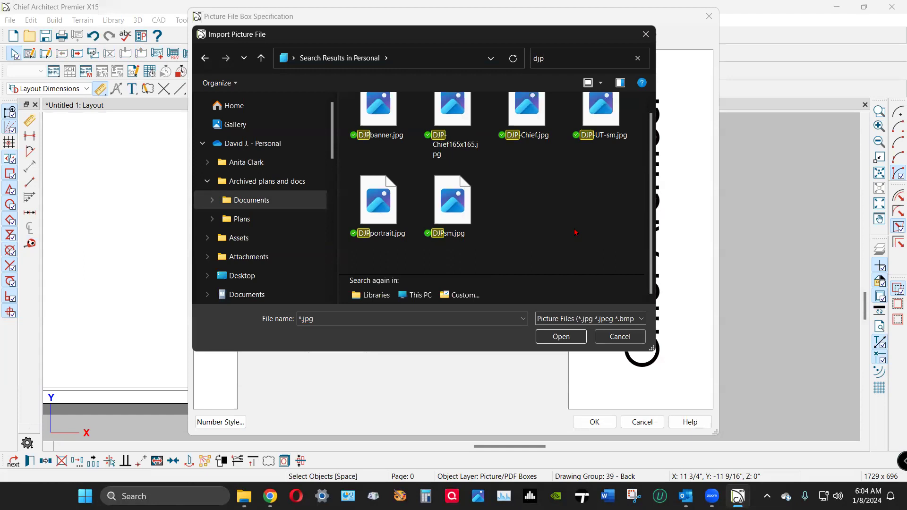
pyautogui.scroll(1, 575, 232)
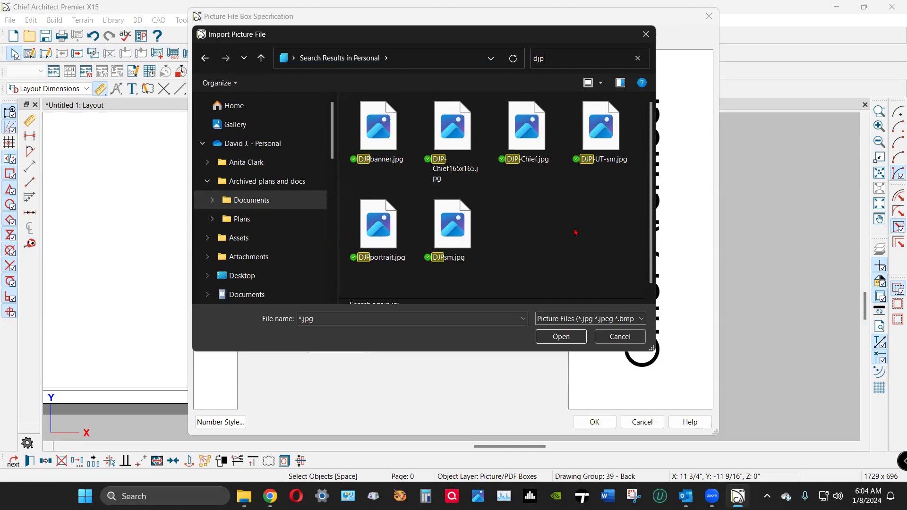
pyautogui.click(555, 54)
pyautogui.doubleClick(555, 55)
pyautogui.write('logo')
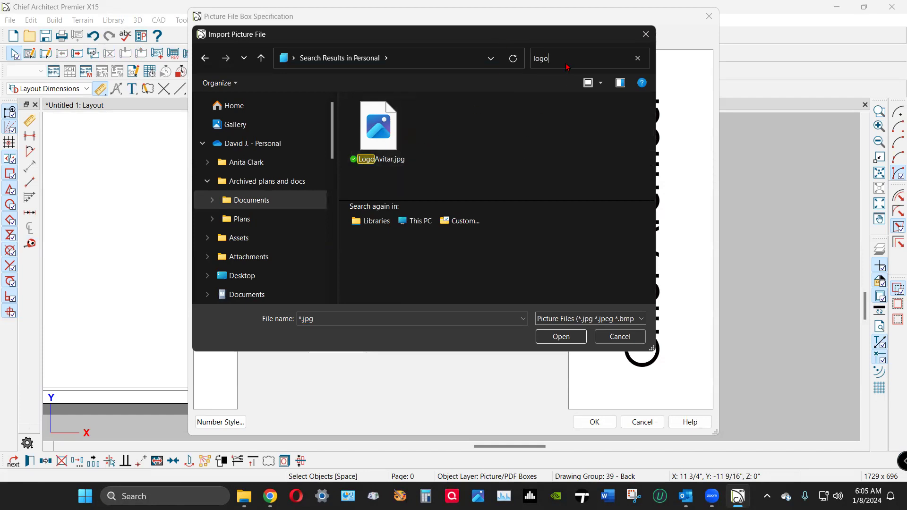
pyautogui.press('BackSpace')
pyautogui.press('BackSpace')
pyautogui.press('BackSpace')
pyautogui.press('BackSpace')
pyautogui.write('djp')
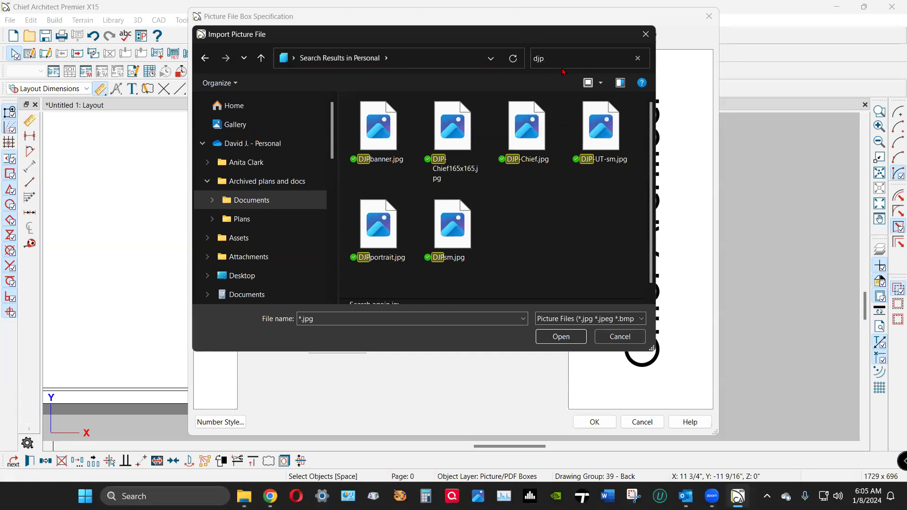
pyautogui.press('BackSpace')
pyautogui.press('BackSpace')
pyautogui.press('BackSpace')
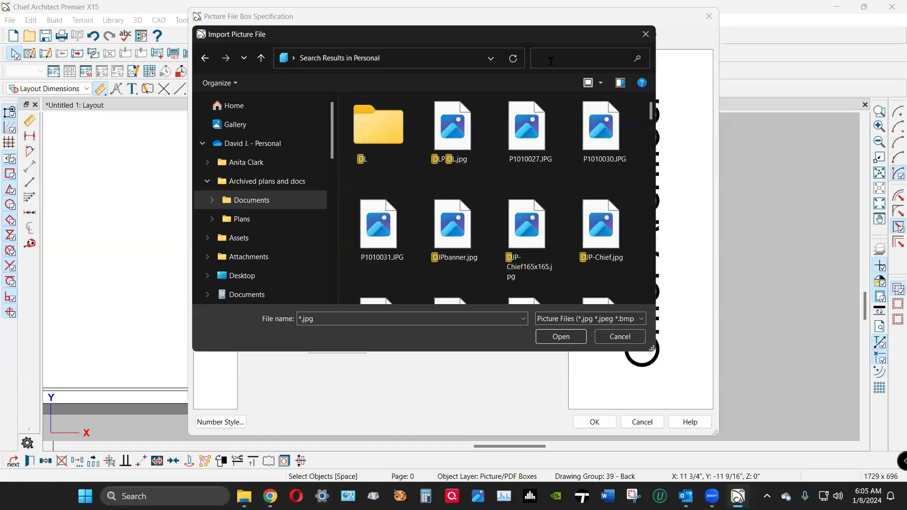
# Scroll through the Personal folder's images and pick DLP DL.jpg as the file name.
pyautogui.scroll(-5, 558, 126)
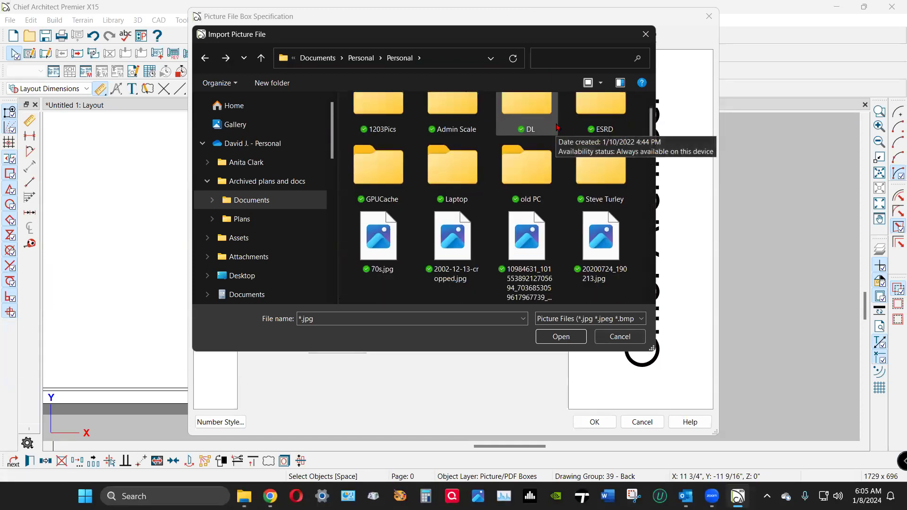
pyautogui.scroll(-2, 554, 134)
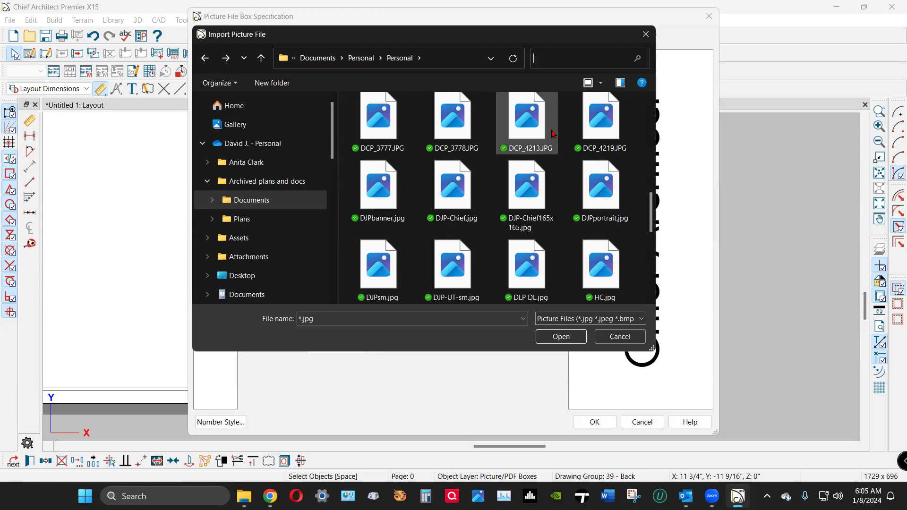
pyautogui.scroll(-2, 554, 133)
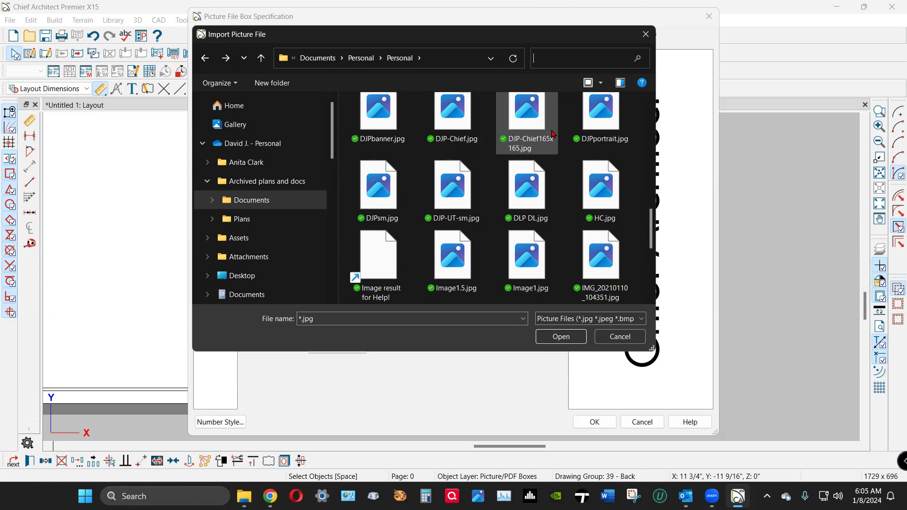
pyautogui.scroll(2, 553, 134)
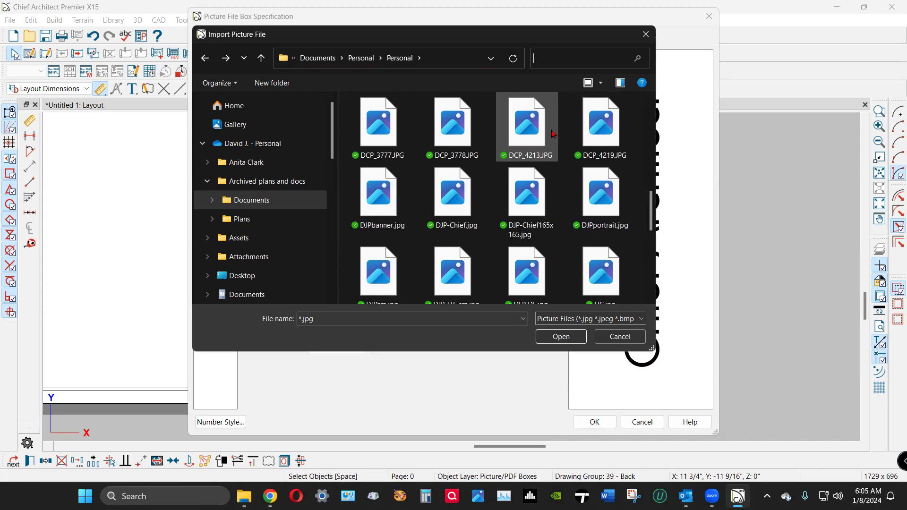
pyautogui.scroll(-5, 554, 134)
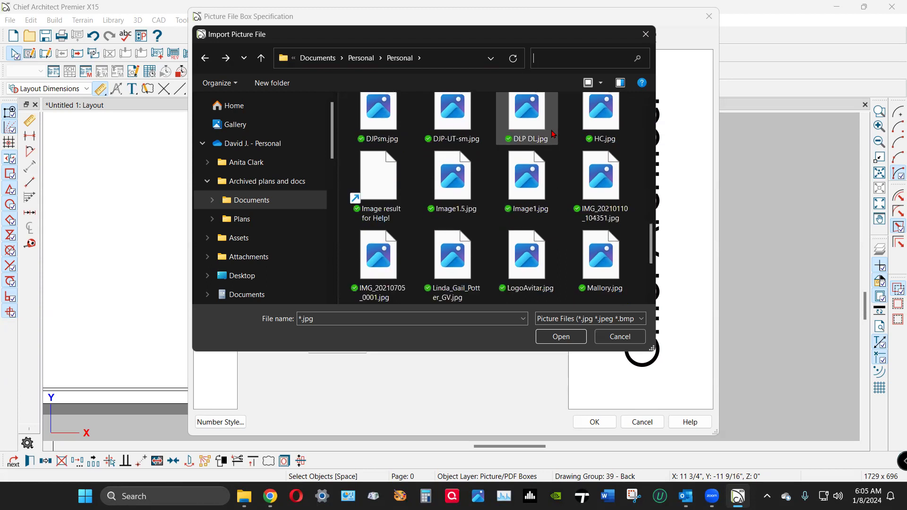
pyautogui.scroll(-5, 554, 134)
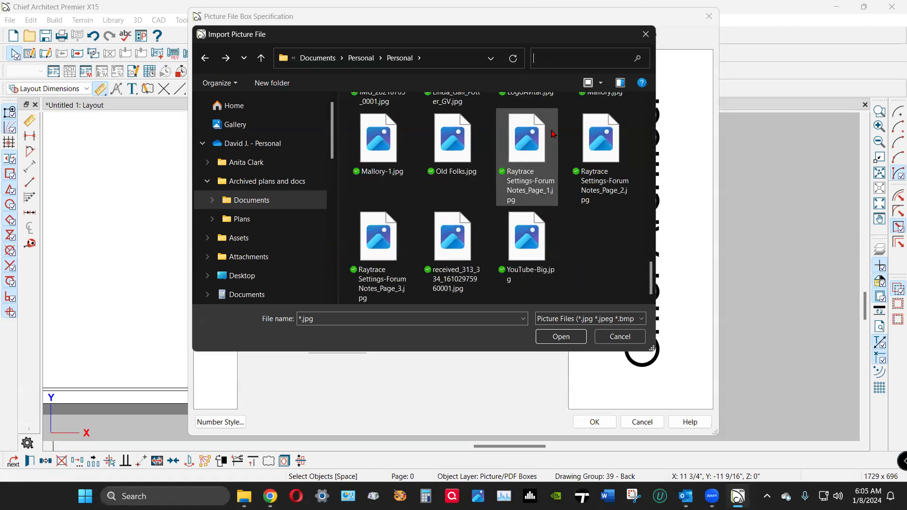
pyautogui.scroll(6, 552, 140)
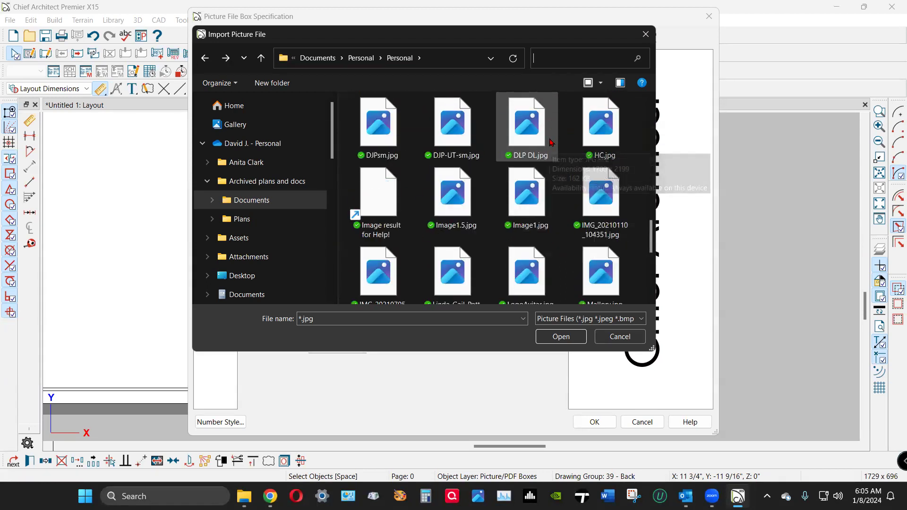
pyautogui.scroll(6, 552, 142)
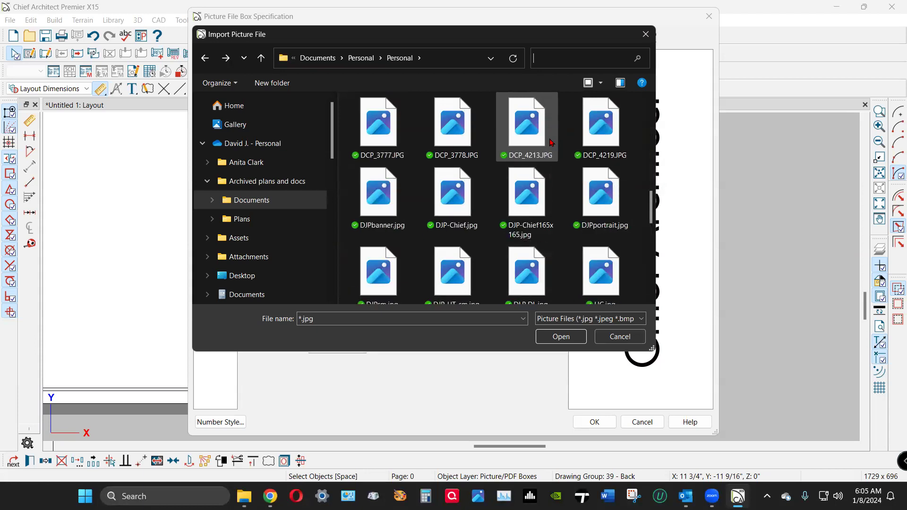
pyautogui.scroll(3, 552, 142)
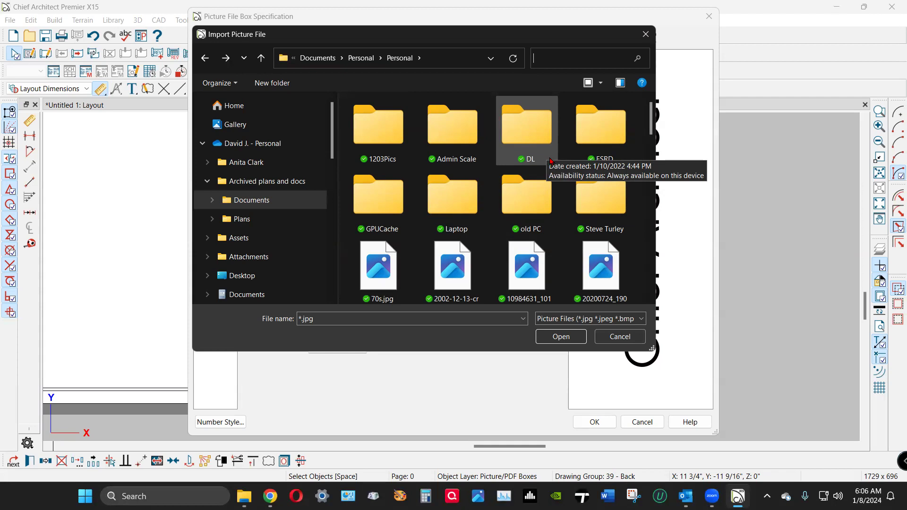
pyautogui.scroll(-1, 591, 189)
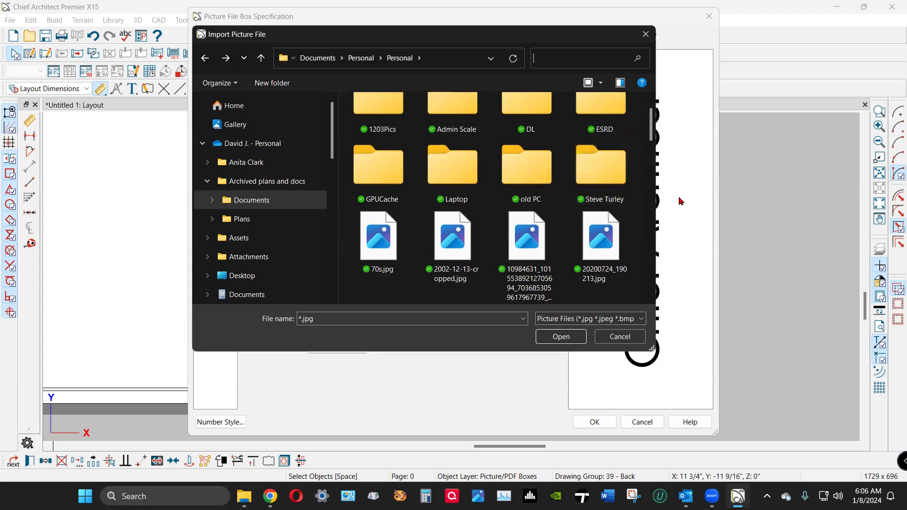
pyautogui.scroll(1, 588, 197)
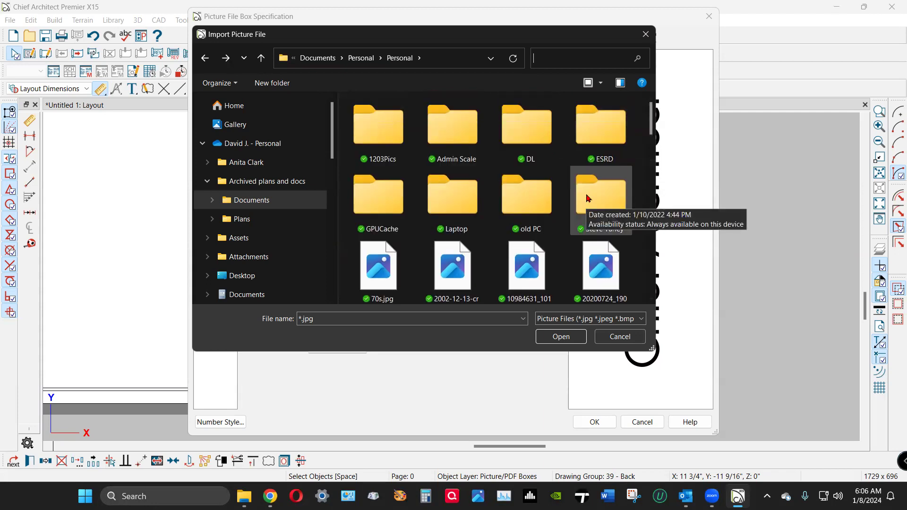
pyautogui.scroll(-1, 588, 198)
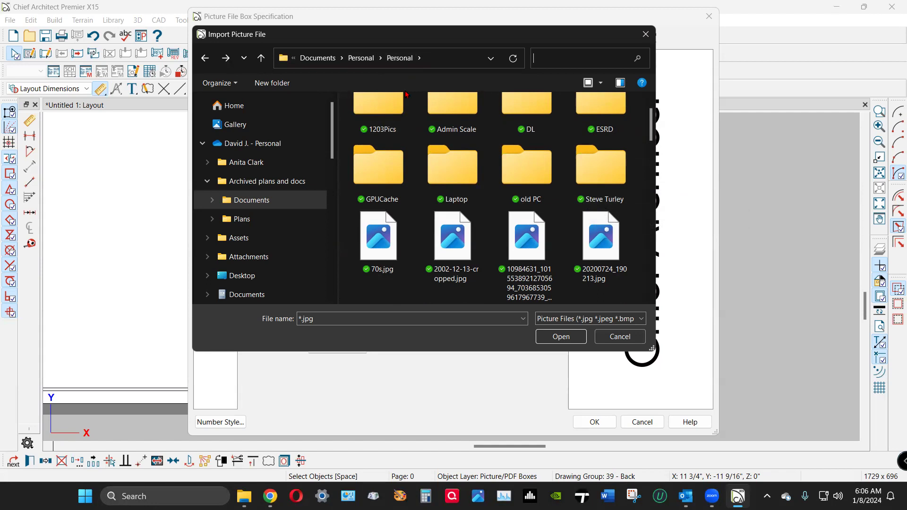
pyautogui.scroll(-10, 512, 187)
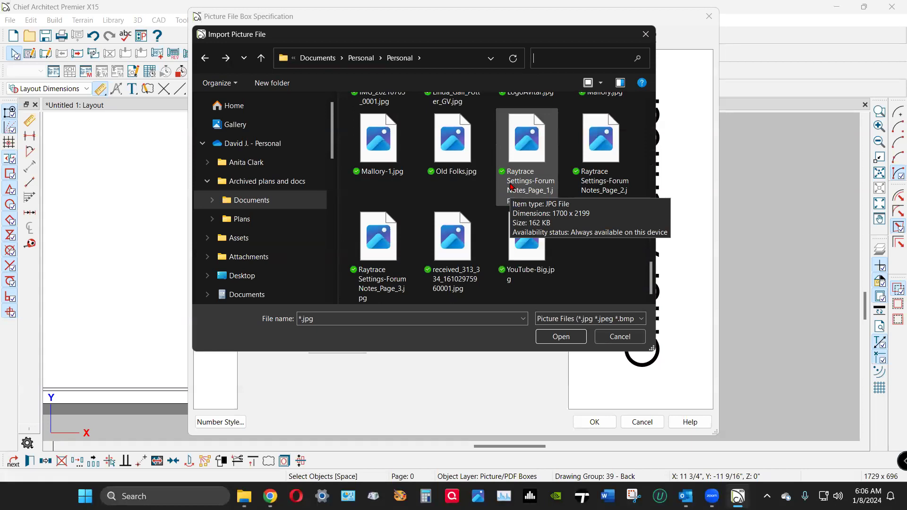
pyautogui.scroll(2, 511, 187)
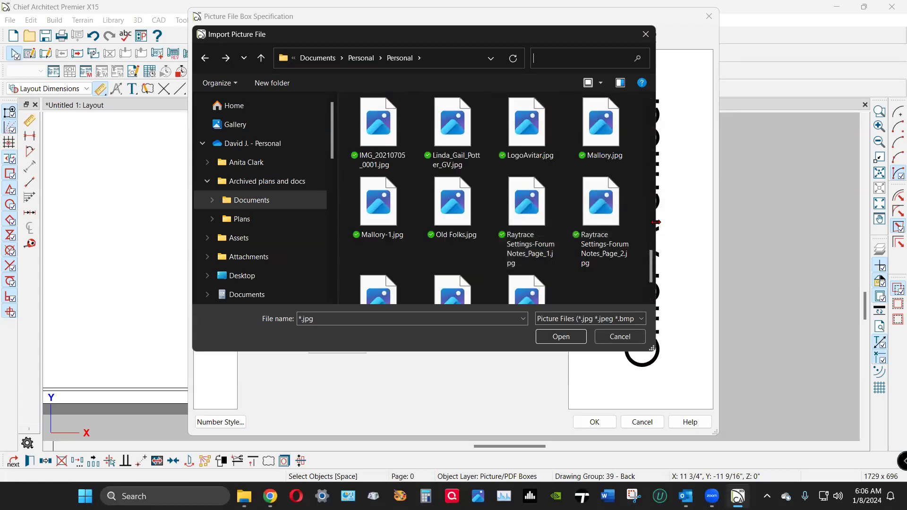
pyautogui.scroll(1, 647, 218)
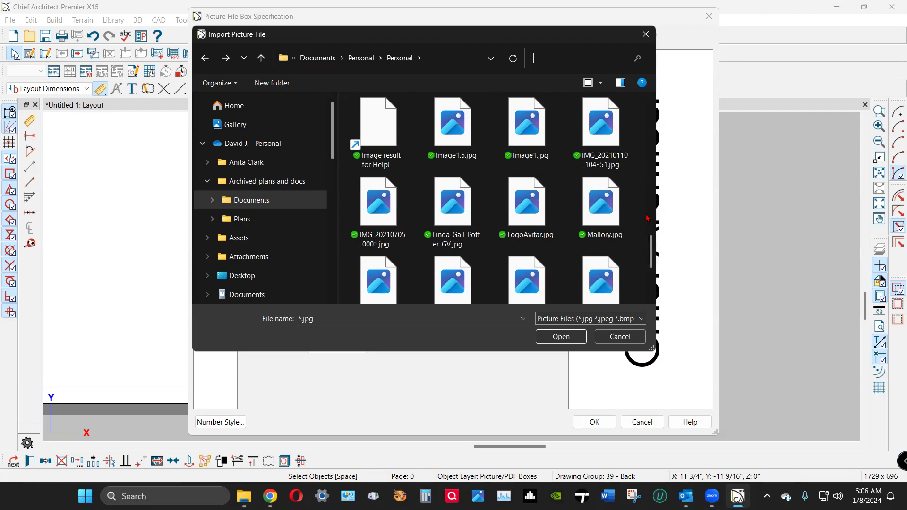
pyautogui.scroll(1, 647, 218)
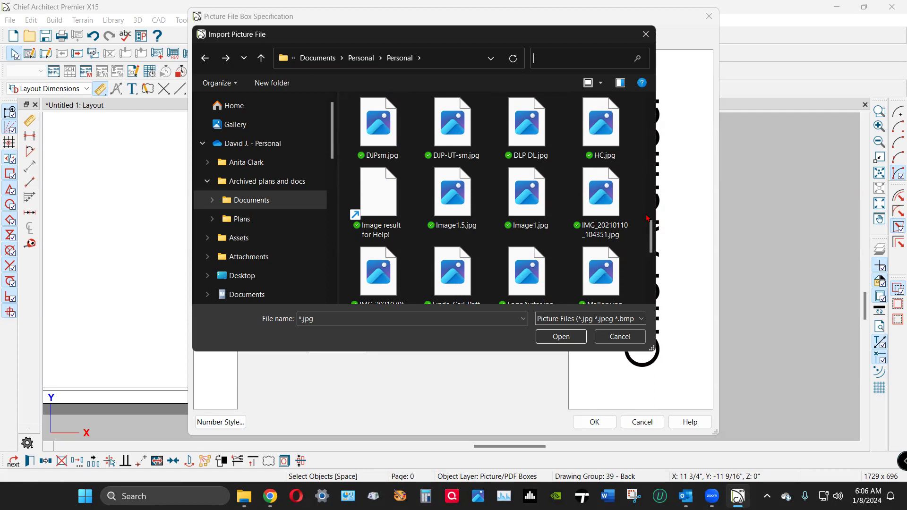
pyautogui.scroll(1, 647, 219)
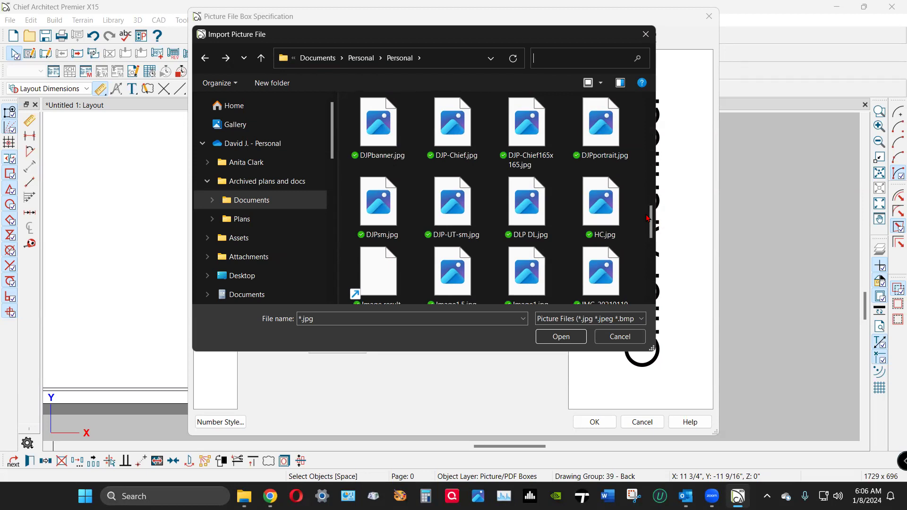
pyautogui.scroll(3, 647, 215)
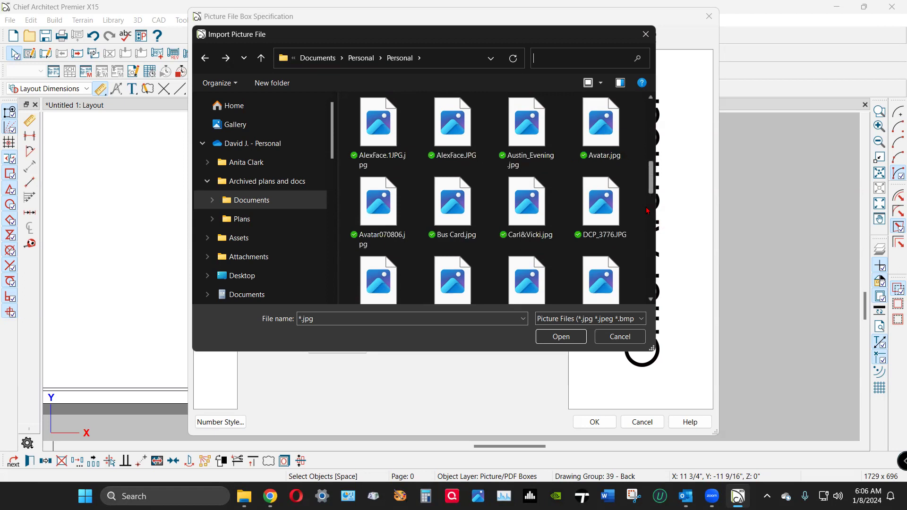
pyautogui.scroll(1, 647, 208)
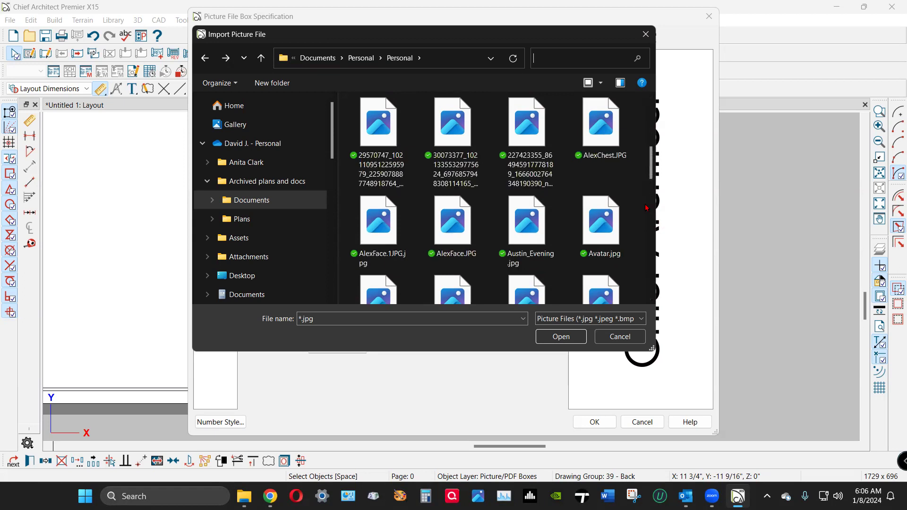
pyautogui.scroll(2, 646, 208)
pyautogui.scroll(1, 646, 208)
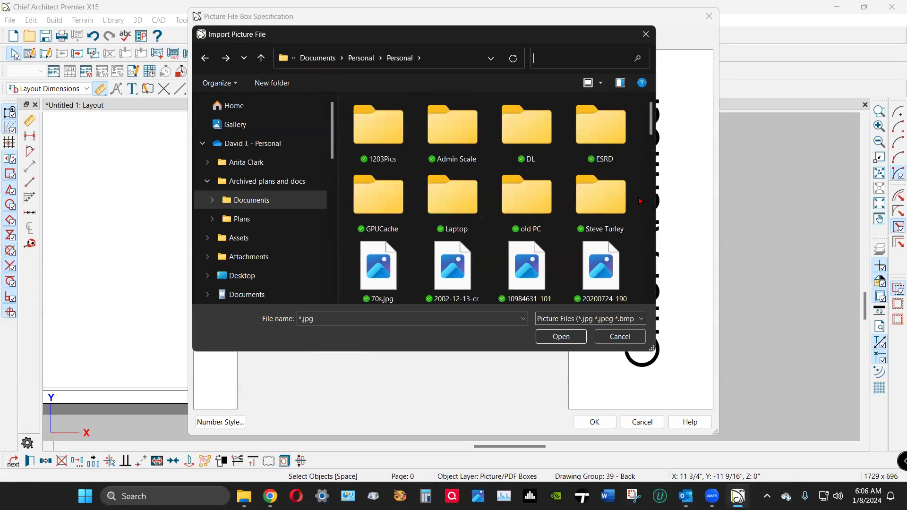
pyautogui.scroll(-5, 639, 201)
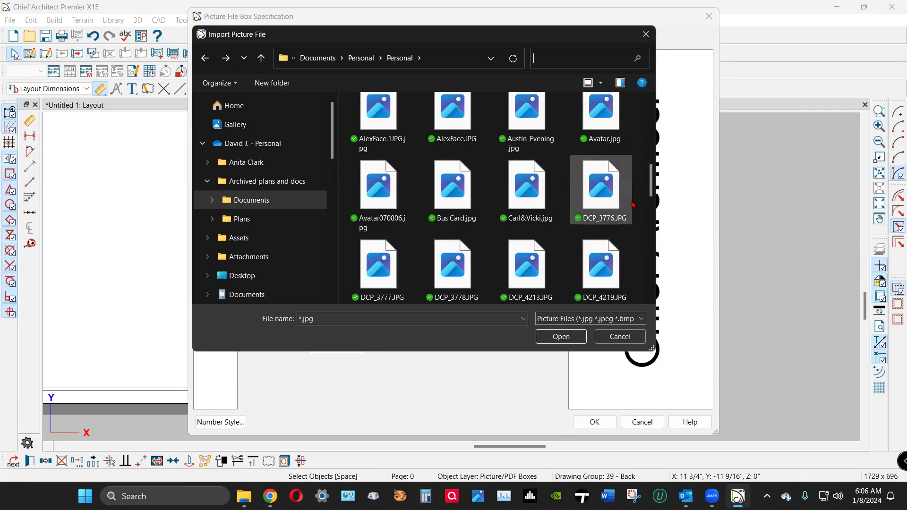
pyautogui.scroll(-2, 633, 204)
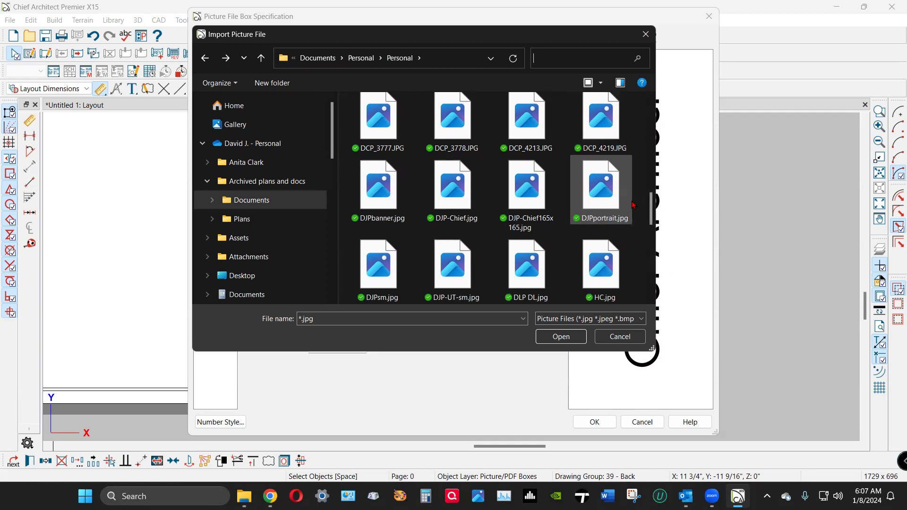
pyautogui.scroll(-1, 633, 205)
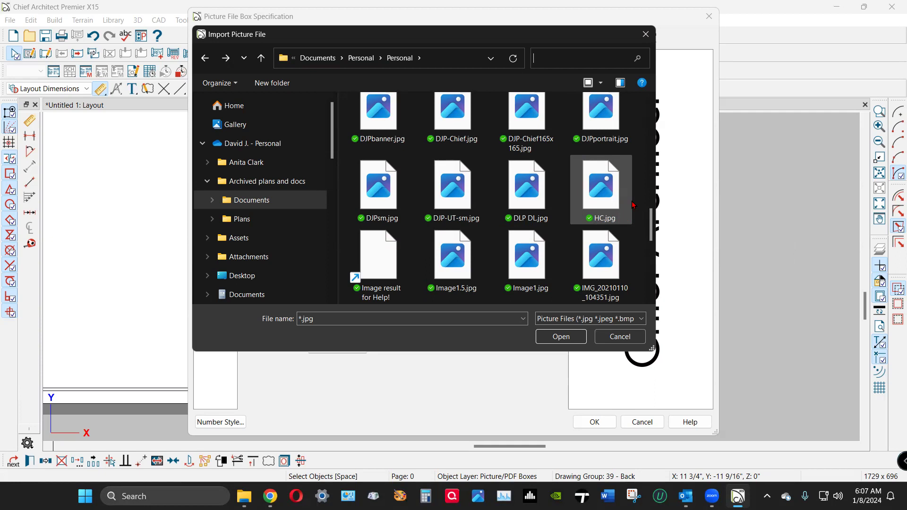
pyautogui.scroll(-1, 633, 204)
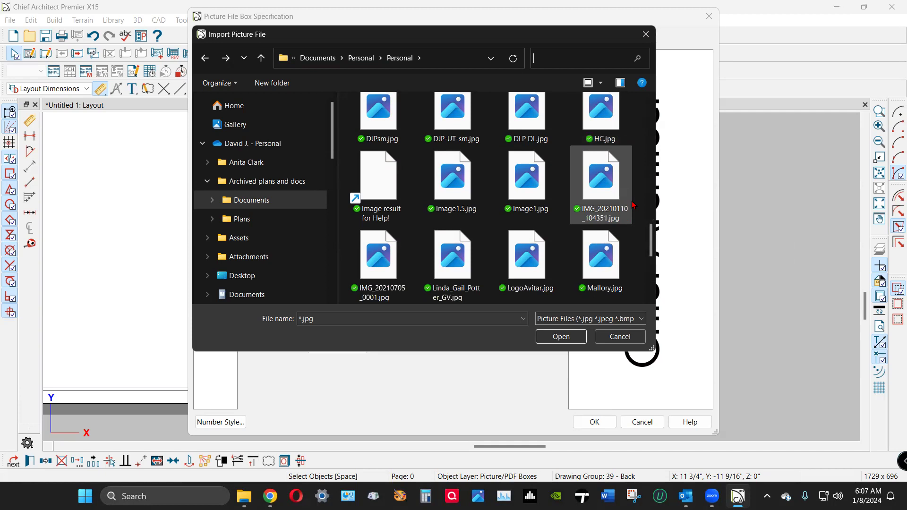
pyautogui.scroll(-1, 633, 204)
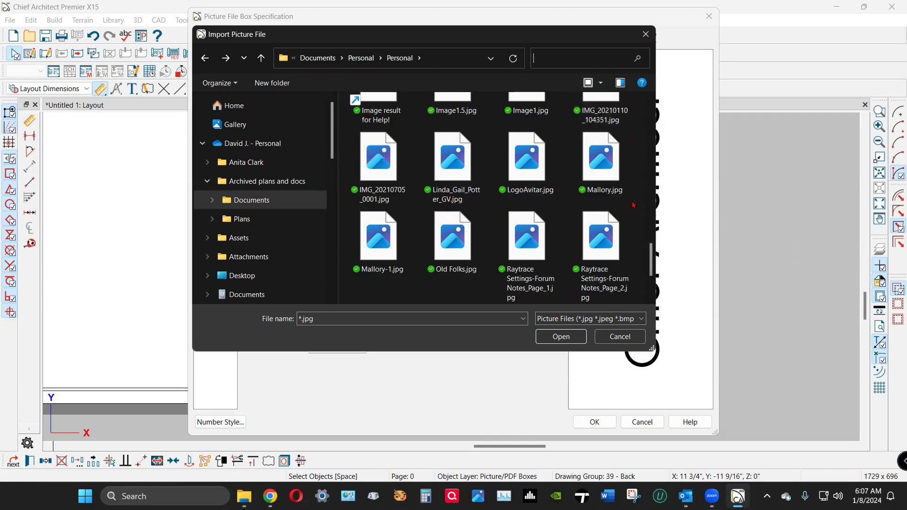
pyautogui.scroll(5, 634, 204)
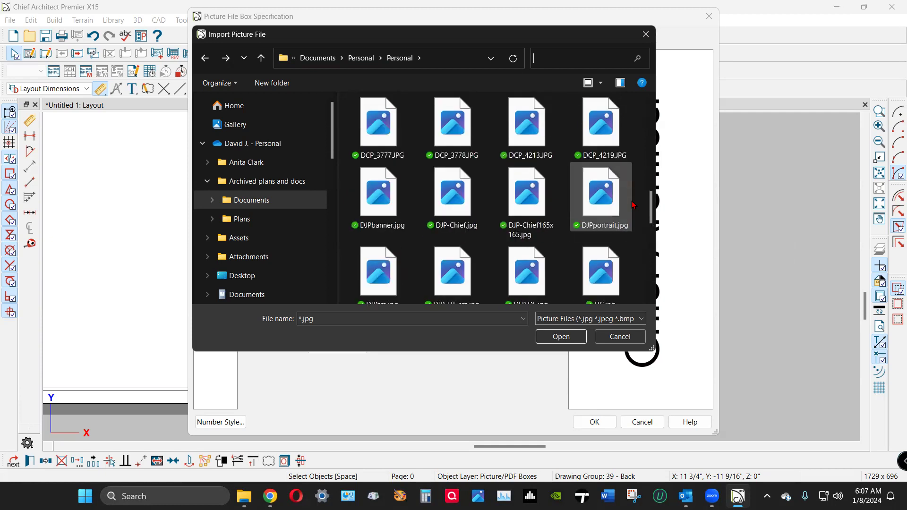
pyautogui.scroll(2, 634, 205)
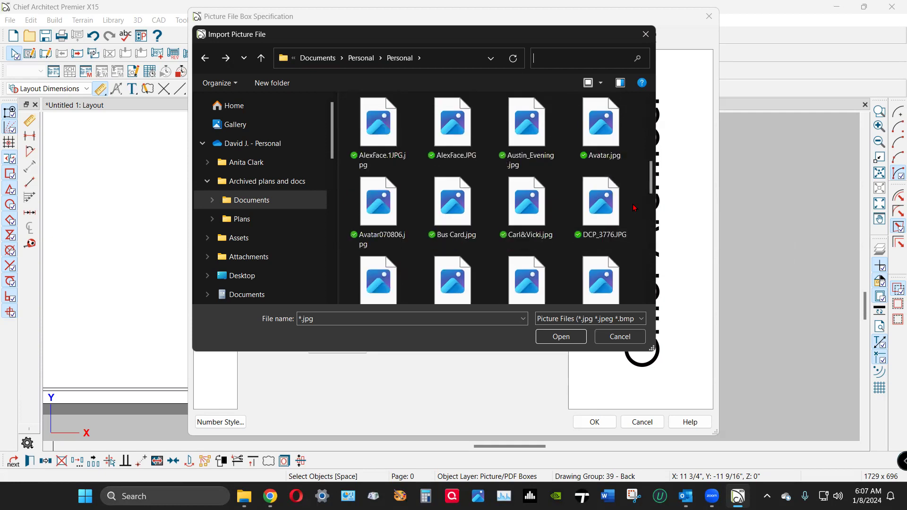
pyautogui.scroll(1, 633, 208)
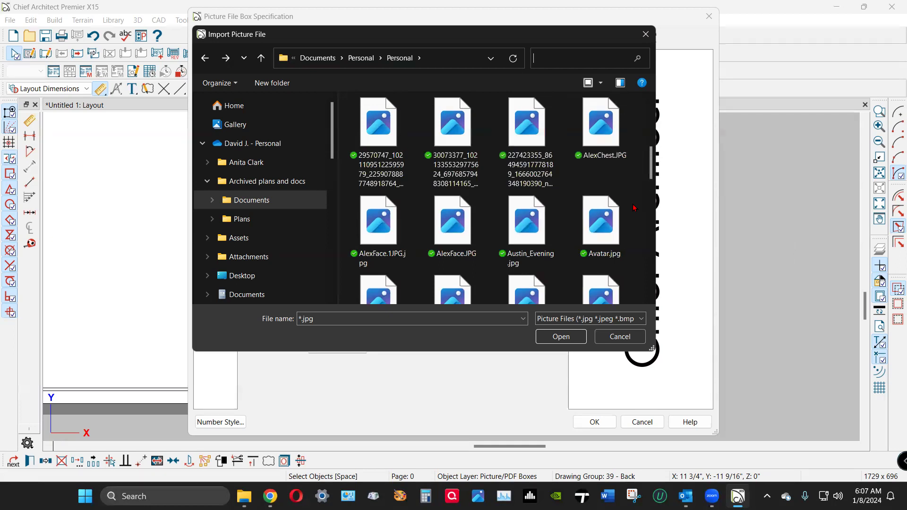
pyautogui.scroll(3, 634, 208)
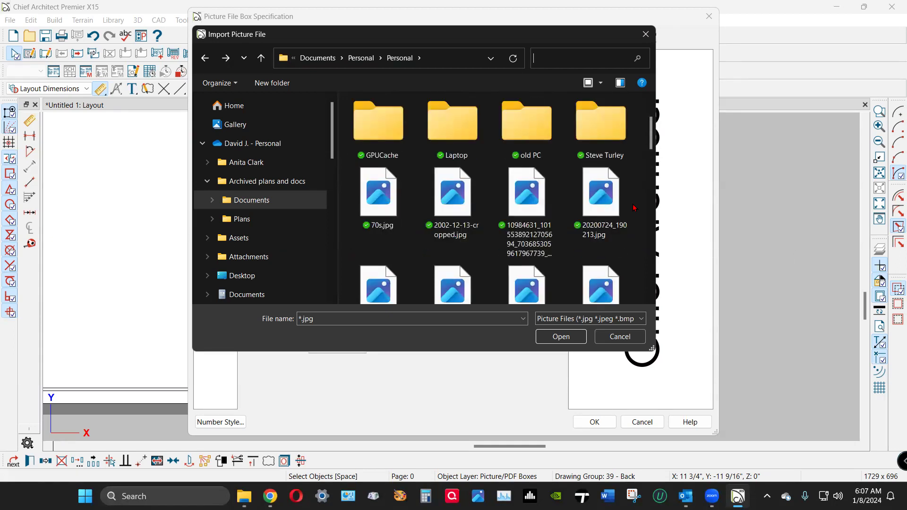
pyautogui.scroll(-1, 633, 208)
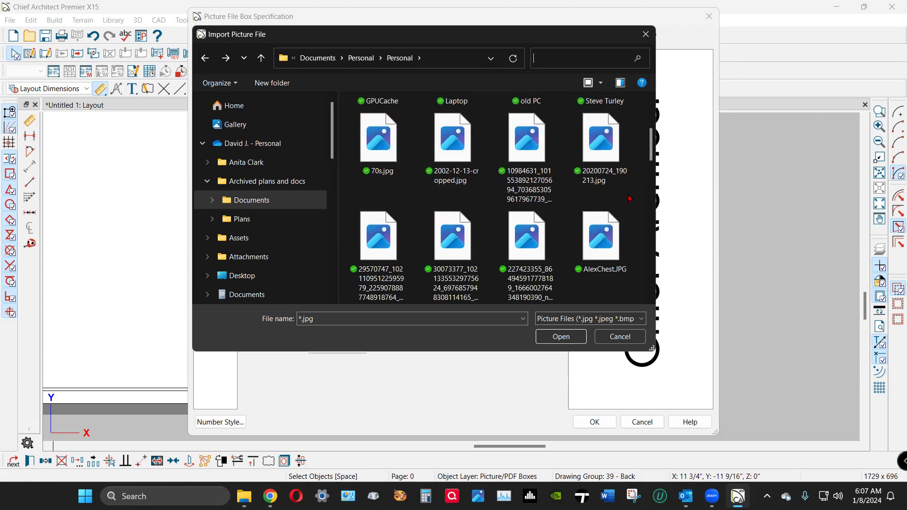
pyautogui.scroll(-1, 630, 198)
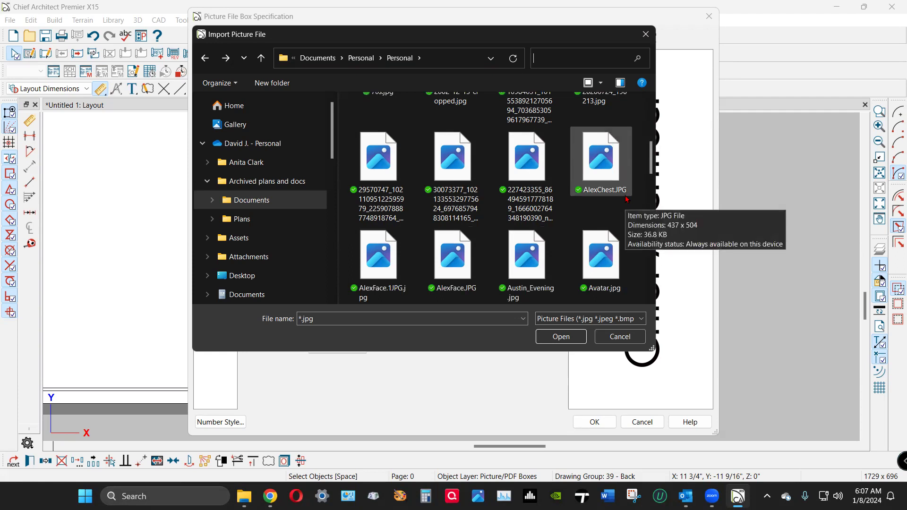
pyautogui.scroll(-1, 627, 199)
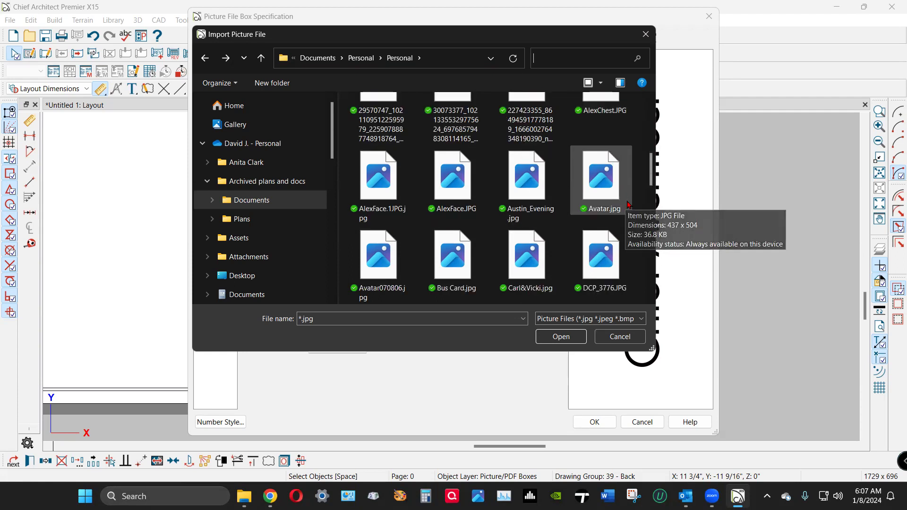
pyautogui.scroll(-1, 630, 207)
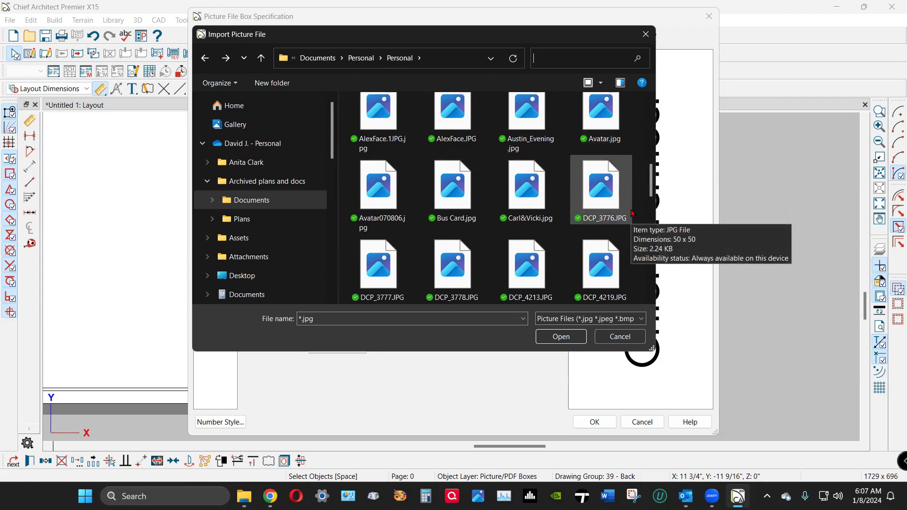
pyautogui.scroll(-1, 632, 213)
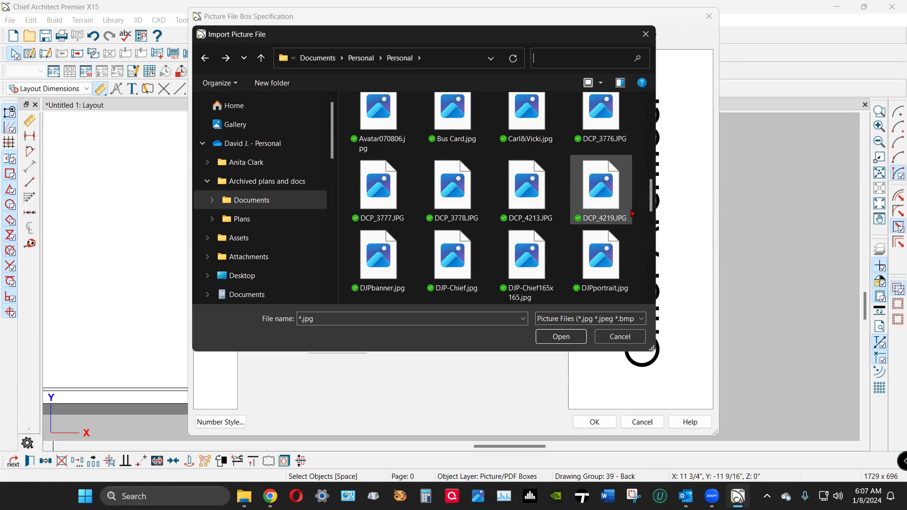
pyautogui.scroll(-1, 632, 213)
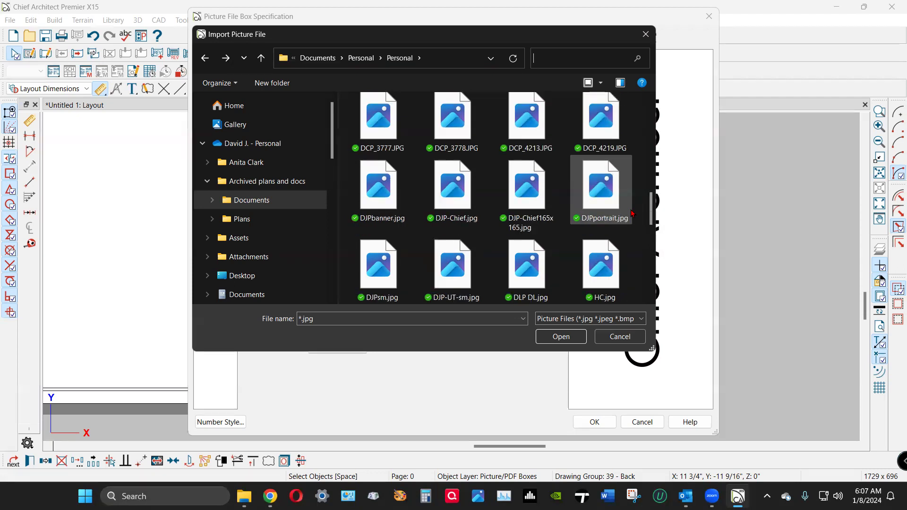
pyautogui.scroll(-1, 632, 213)
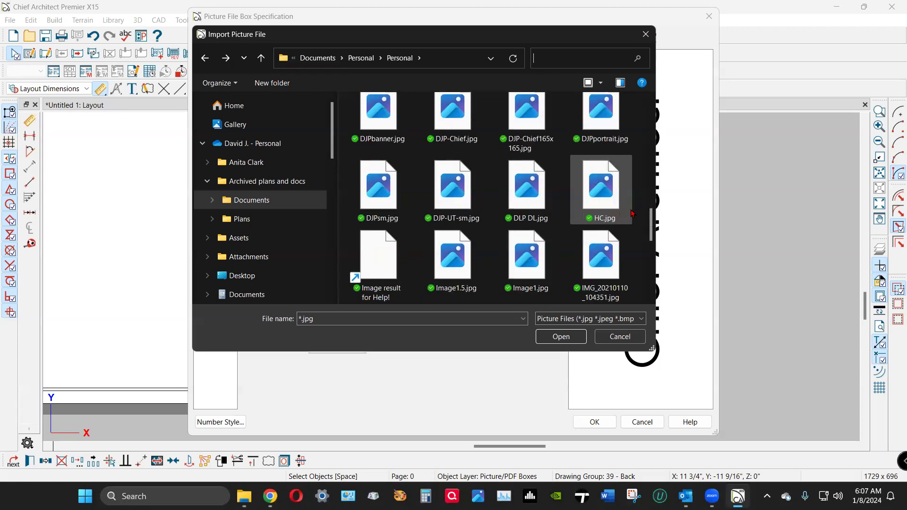
pyautogui.scroll(-1, 632, 213)
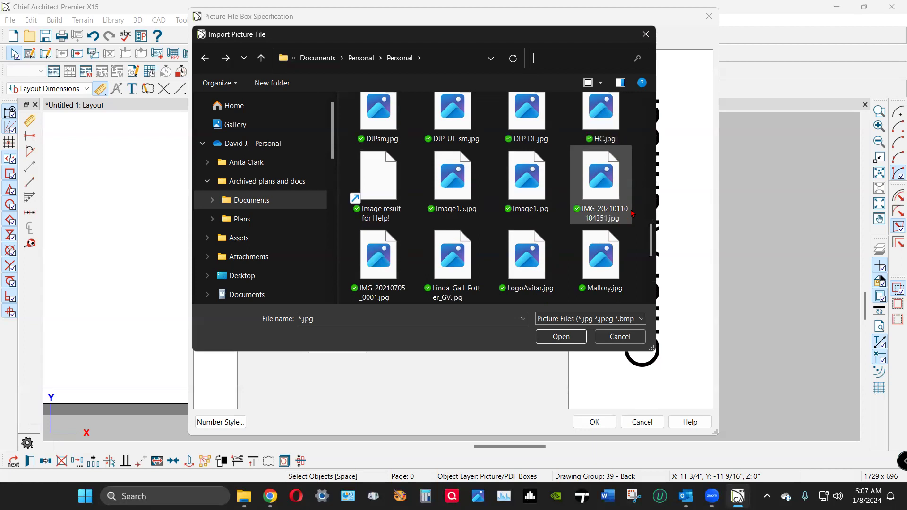
pyautogui.scroll(-1, 632, 213)
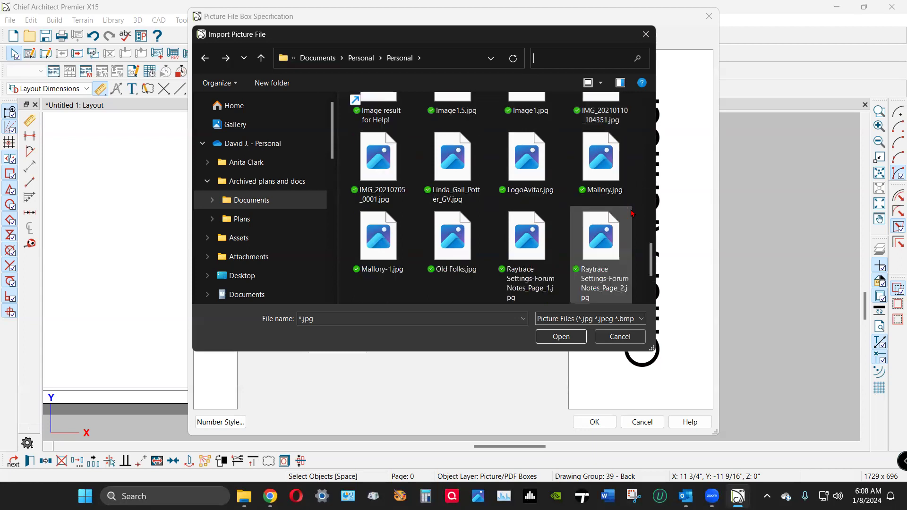
pyautogui.scroll(-1, 632, 213)
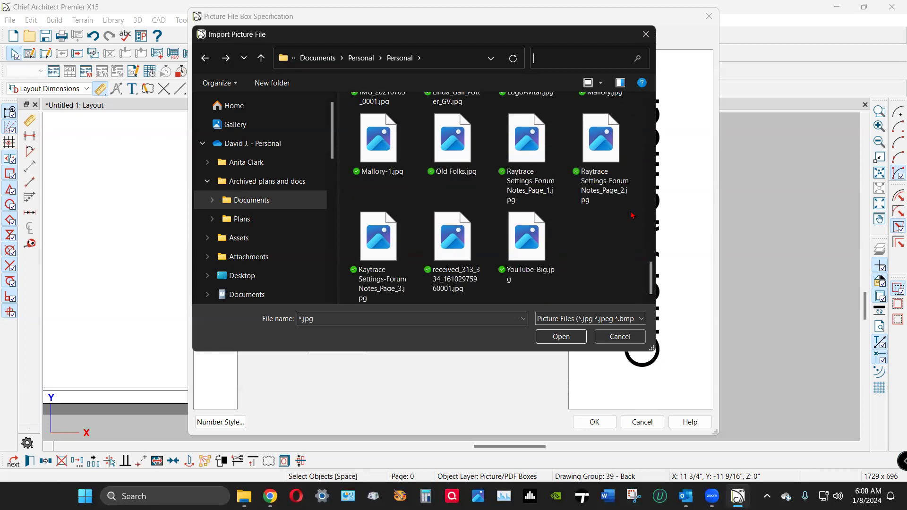
pyautogui.scroll(3, 609, 212)
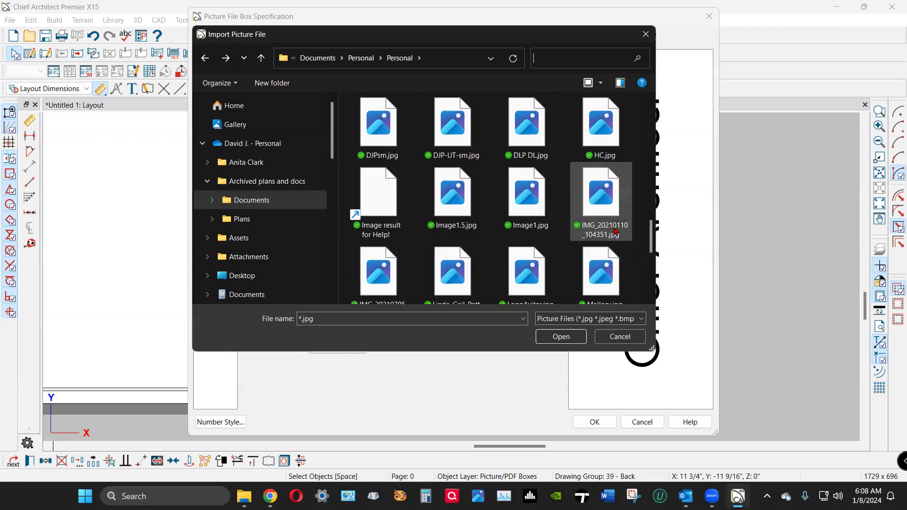
pyautogui.click(511, 135)
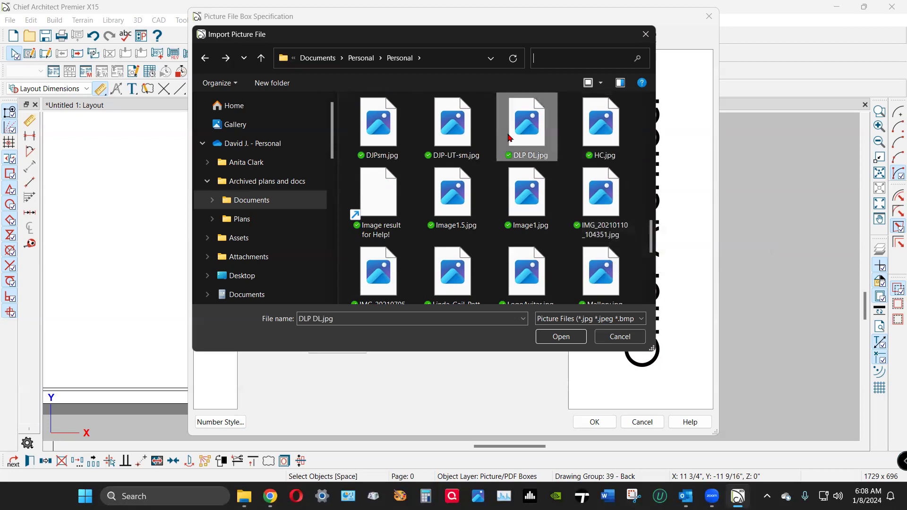
# Place the DLP DL.jpg picture in the title block and zoom in on it.
pyautogui.click(561, 336)
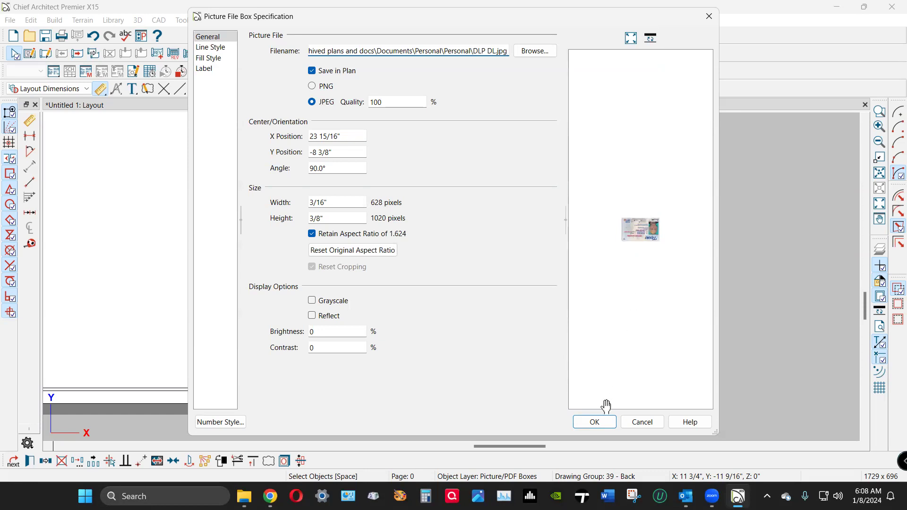
pyautogui.click(591, 422)
pyautogui.scroll(8, 638, 321)
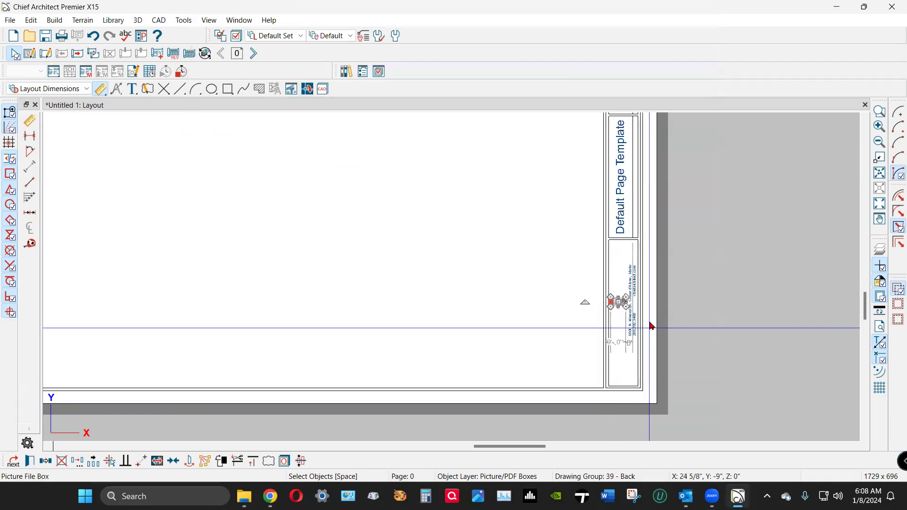
pyautogui.scroll(4, 496, 274)
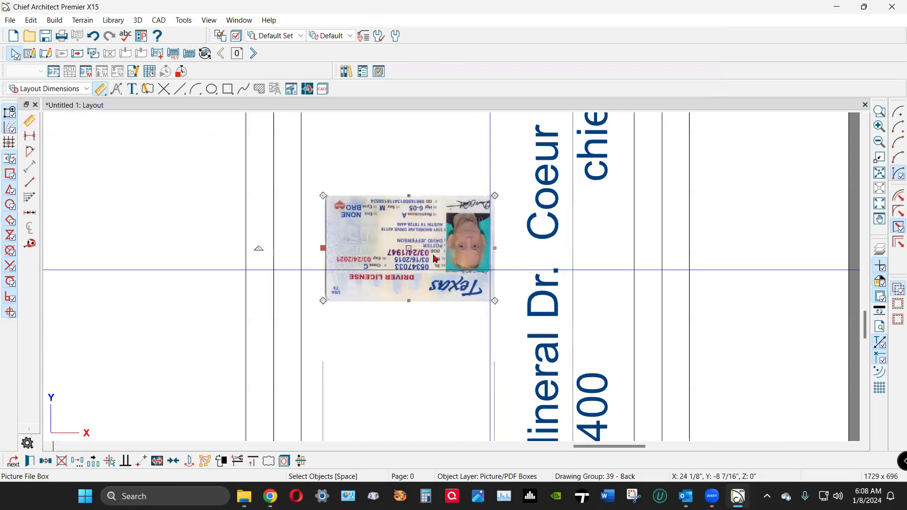
pyautogui.scroll(-2, 435, 257)
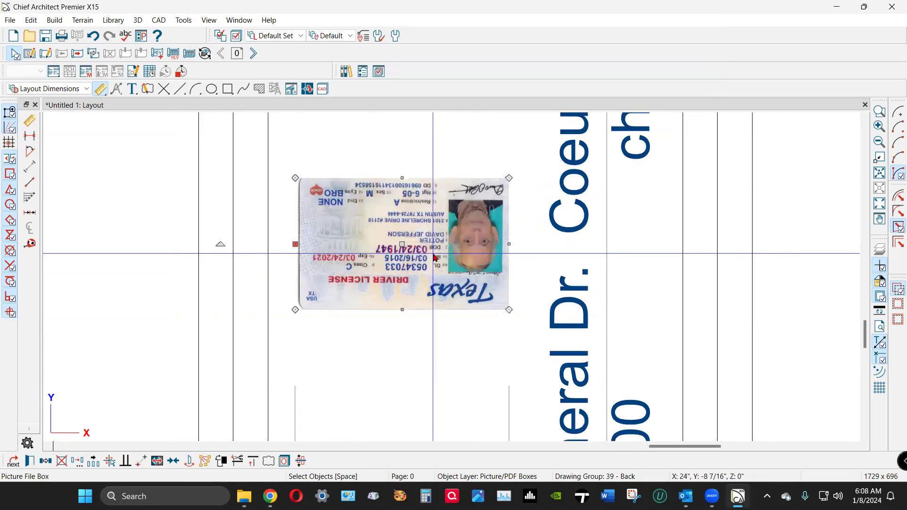
# Delete the inserted picture and open the title block's address text for editing.
pyautogui.press('Delete')
pyautogui.scroll(-5, 544, 231)
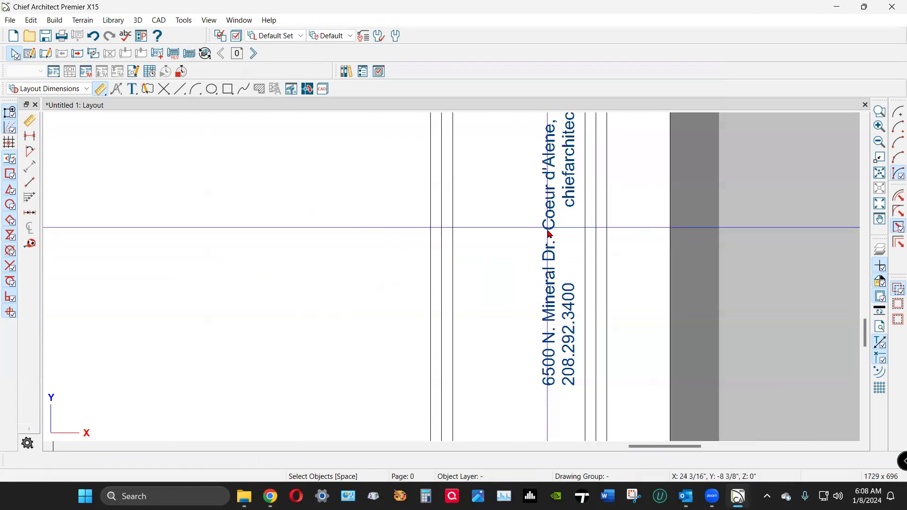
pyautogui.scroll(-4, 555, 263)
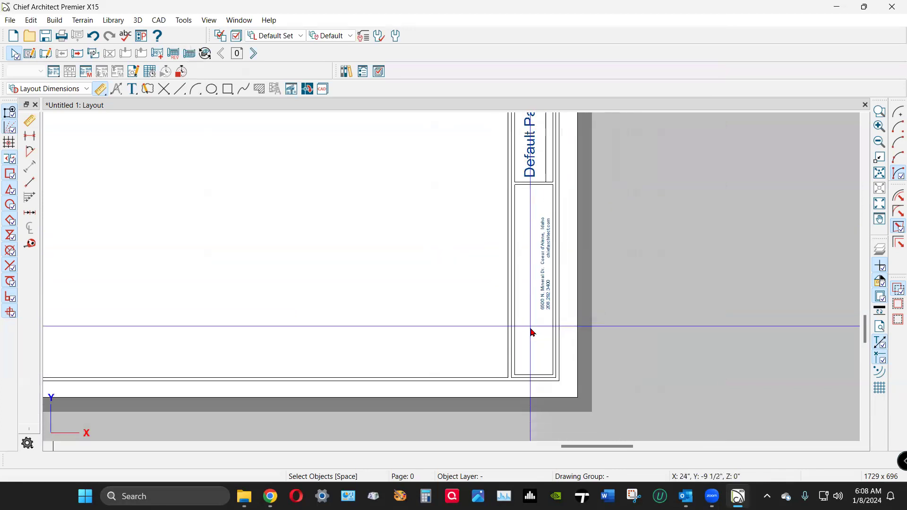
pyautogui.scroll(2, 540, 269)
pyautogui.scroll(4, 558, 316)
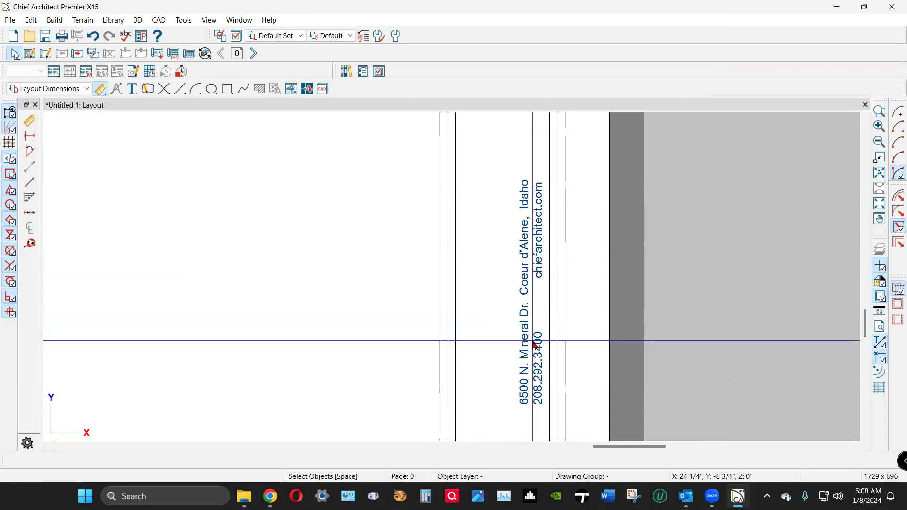
pyautogui.doubleClick(535, 346)
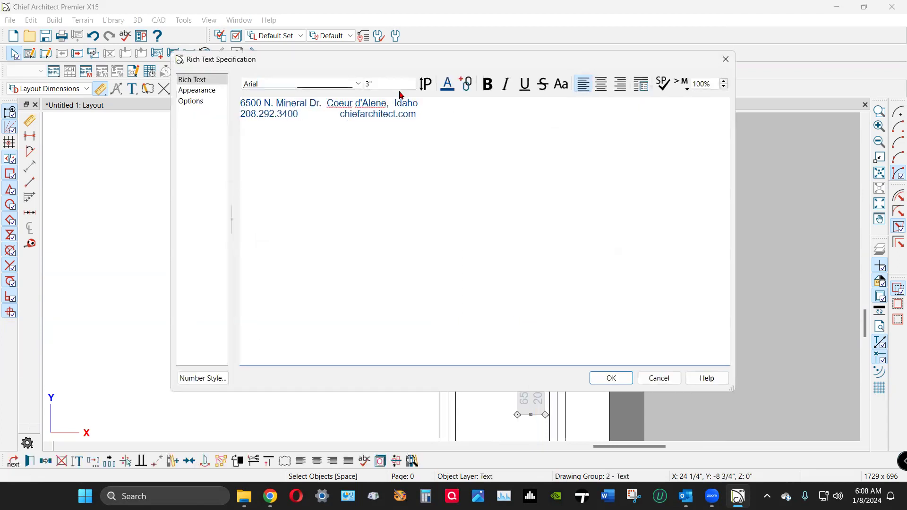
# Overwrite both address lines with the new street address and the city, state line.
pyautogui.moveTo(419, 111); pyautogui.dragTo(237, 104)
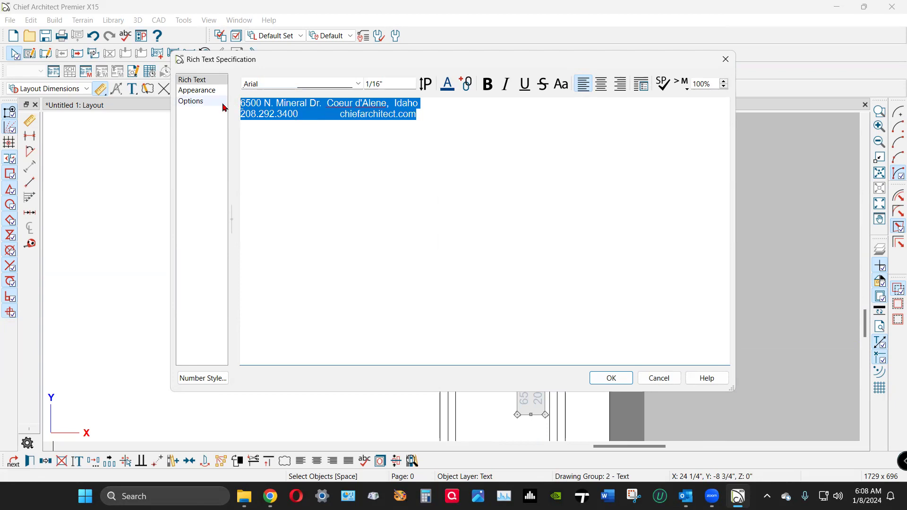
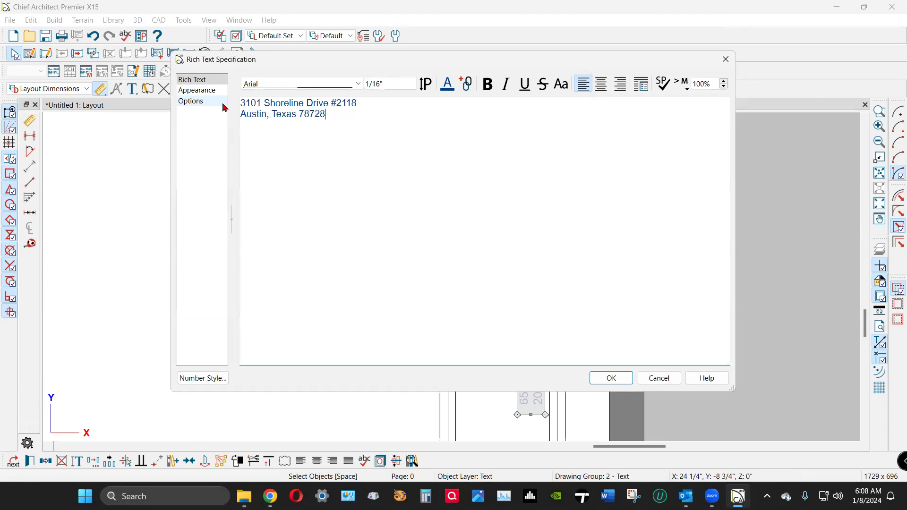
pyautogui.click(598, 377)
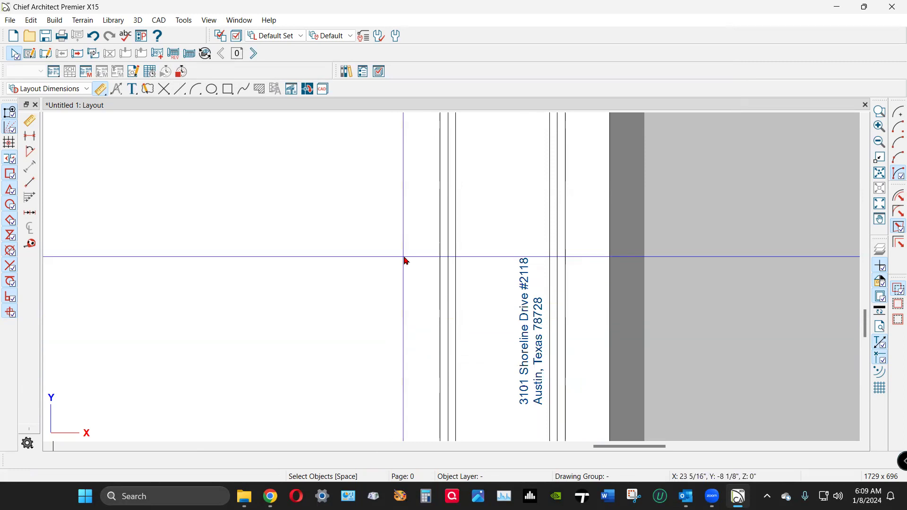
# Zoom out until the entire layout page and its side title block are visible.
pyautogui.scroll(-3, 646, 268)
pyautogui.scroll(-4, 649, 275)
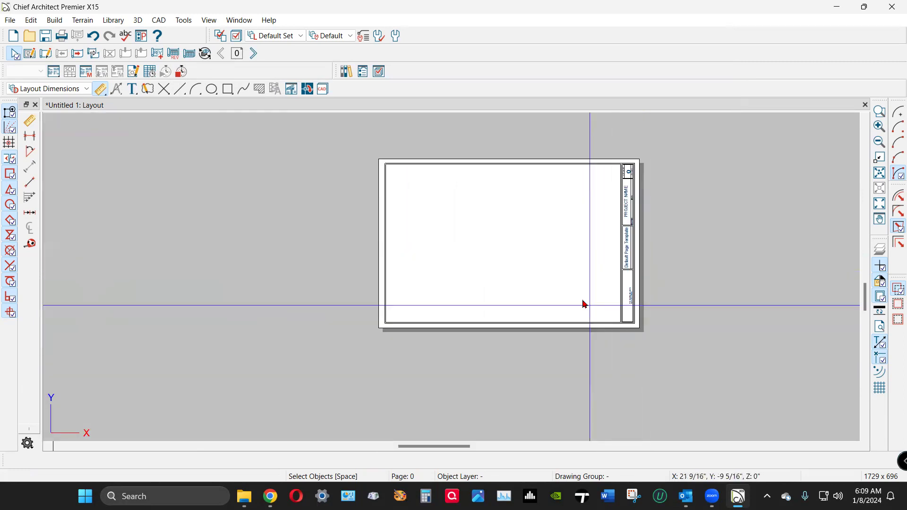
pyautogui.scroll(1, 556, 169)
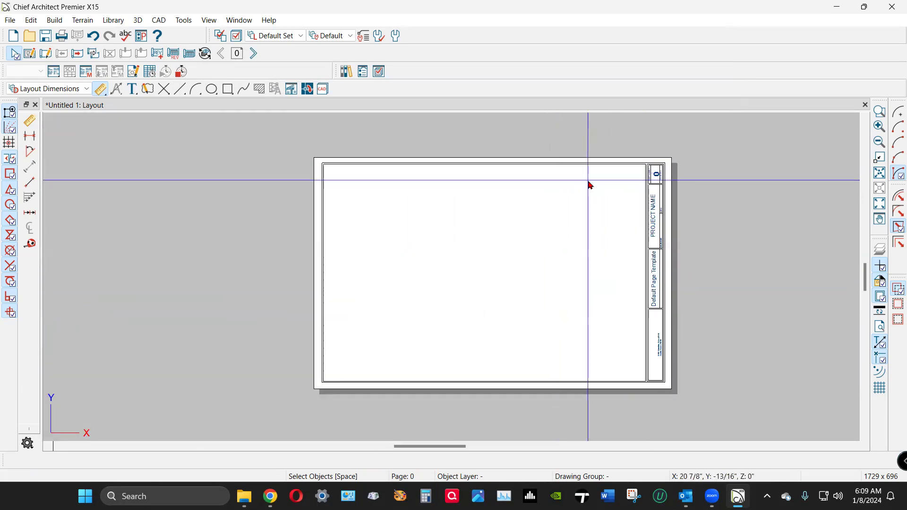
pyautogui.click(9, 20)
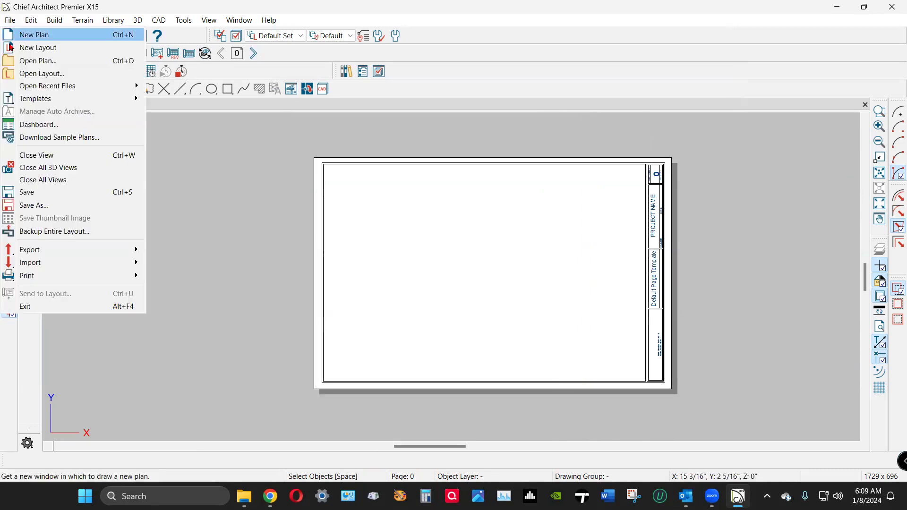
pyautogui.click(80, 204)
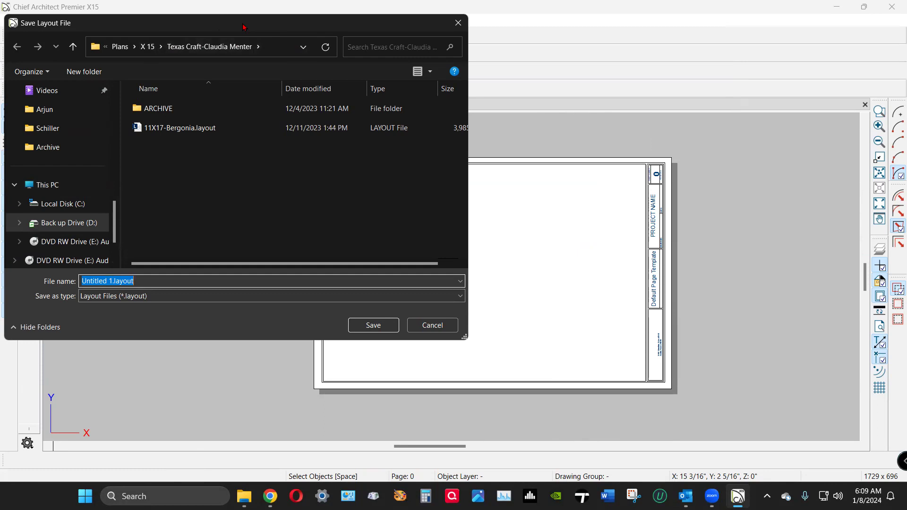
pyautogui.moveTo(243, 27); pyautogui.dragTo(385, 32)
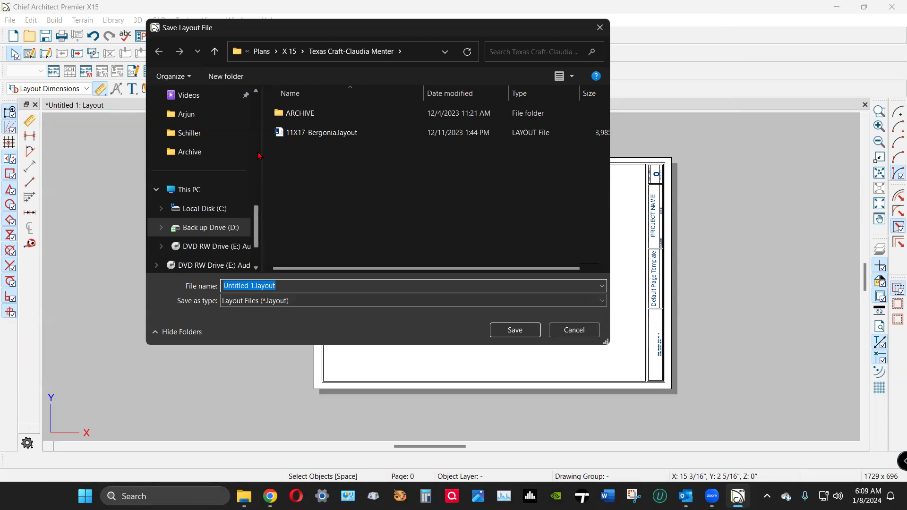
pyautogui.scroll(5, 241, 165)
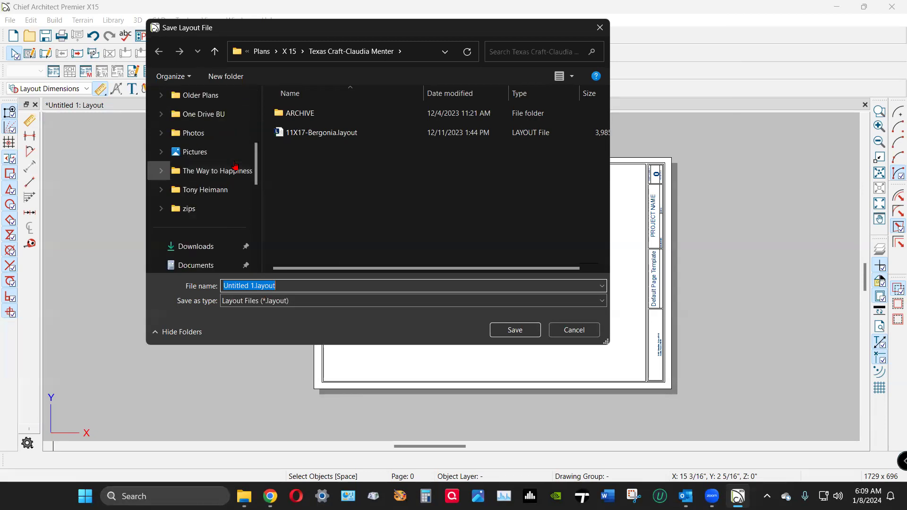
pyautogui.scroll(3, 235, 165)
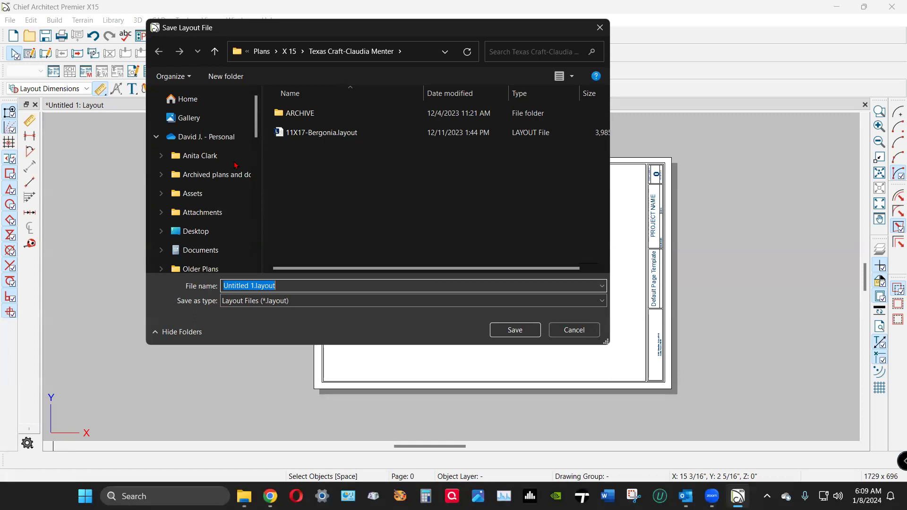
pyautogui.scroll(-3, 235, 165)
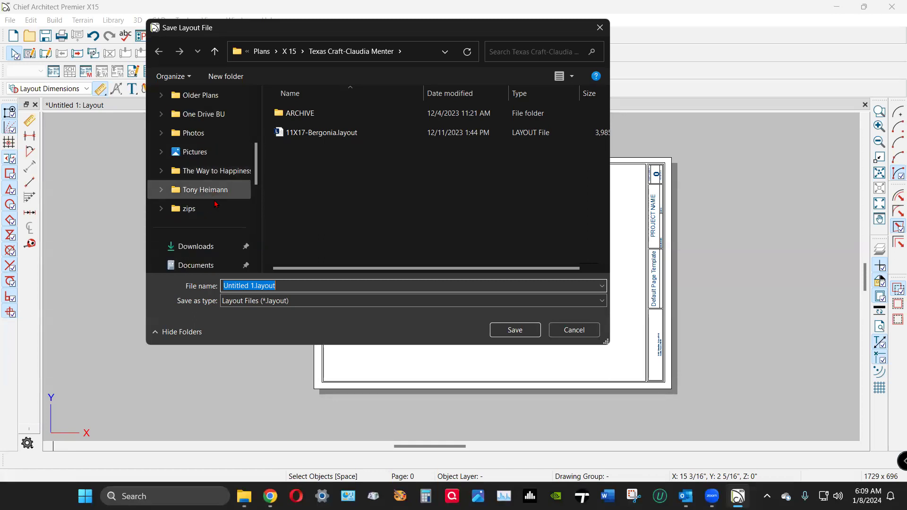
pyautogui.click(218, 265)
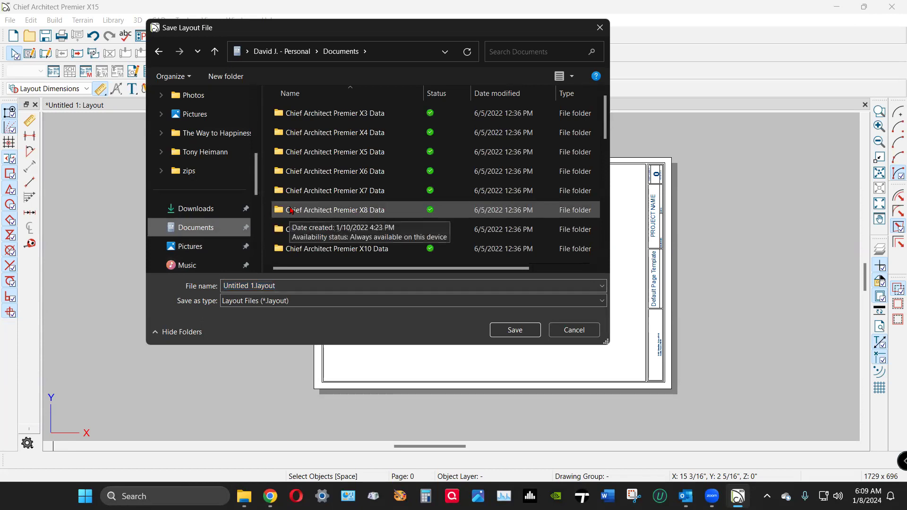
pyautogui.scroll(-2, 295, 203)
pyautogui.scroll(-2, 303, 190)
pyautogui.scroll(1, 302, 191)
pyautogui.doubleClick(350, 173)
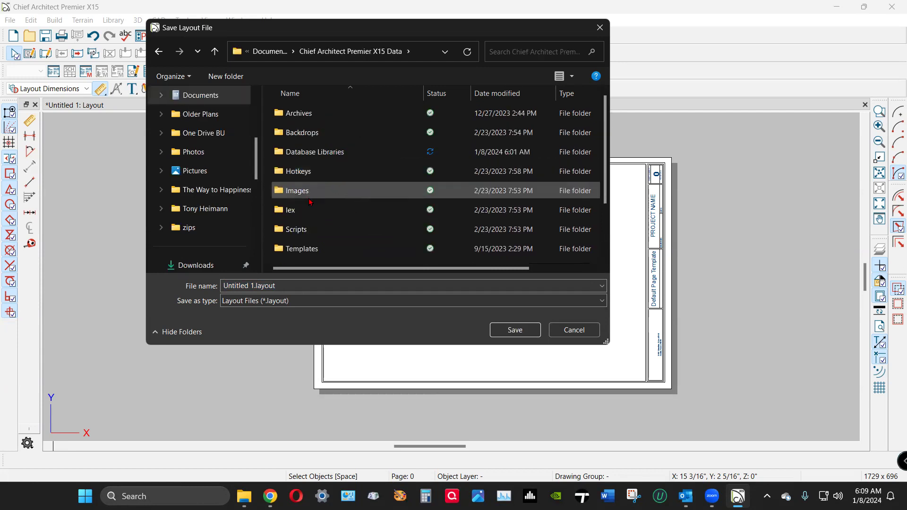
pyautogui.click(310, 252)
pyautogui.doubleClick(310, 252)
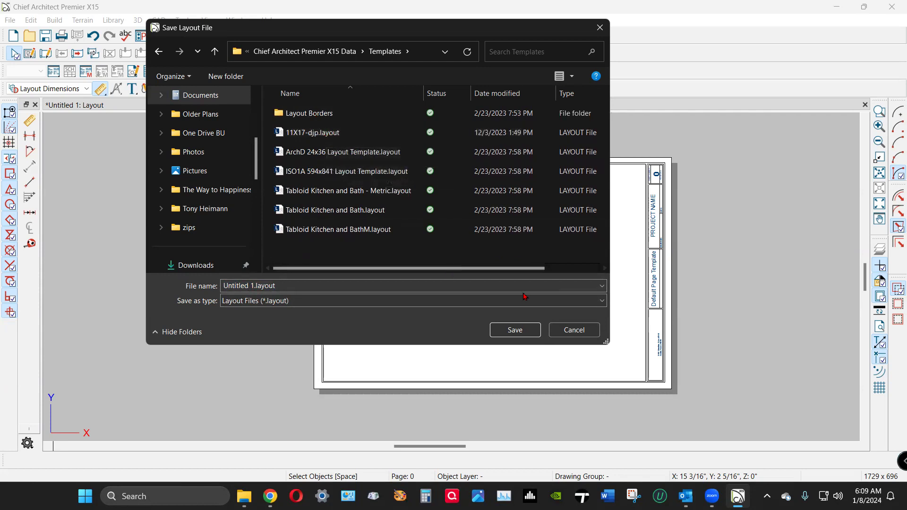
pyautogui.click(581, 335)
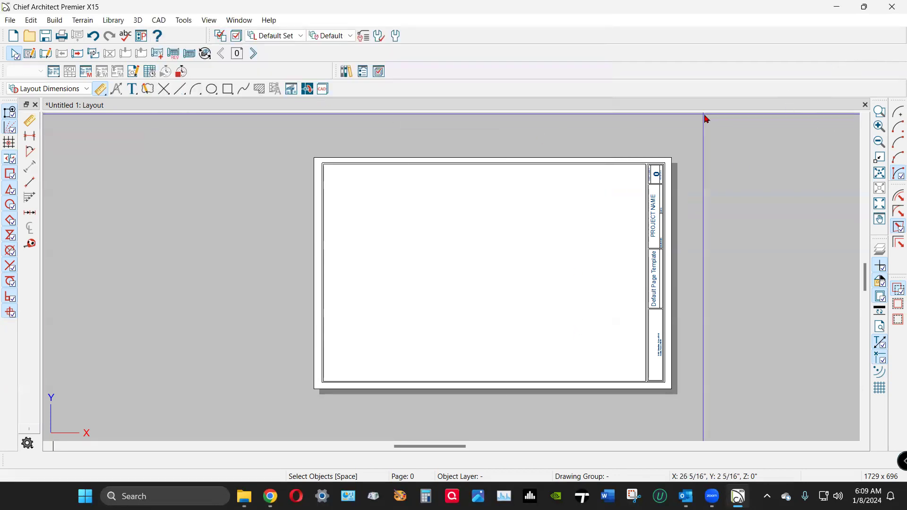
# Close the Untitled 1 layout, discarding its unsaved changes.
pyautogui.click(865, 104)
pyautogui.click(496, 262)
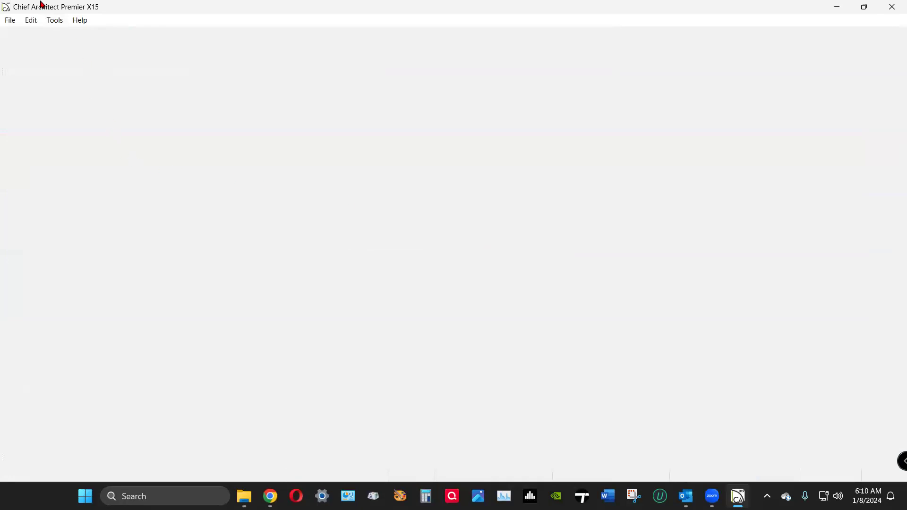
pyautogui.click(7, 19)
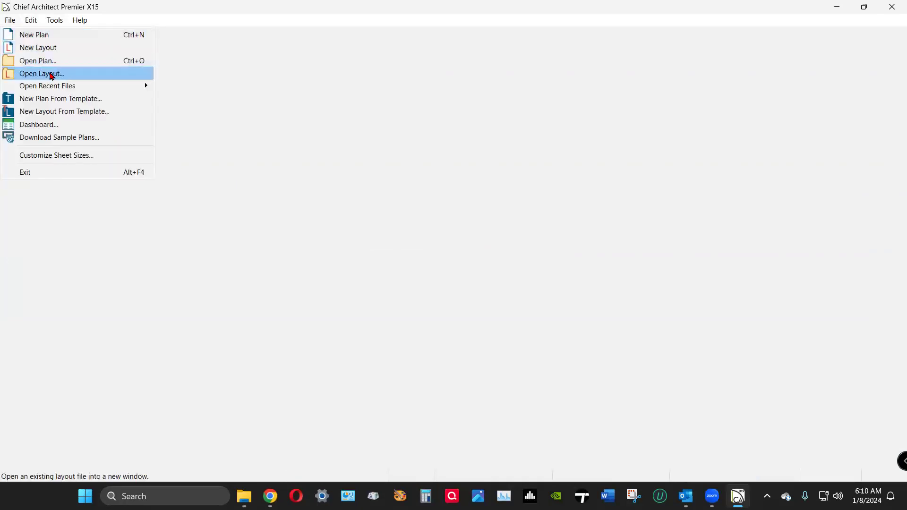
# Open 11X17-djp.layout from Documents > Chief Architect Premier X15 Data > Templates.
pyautogui.click(48, 74)
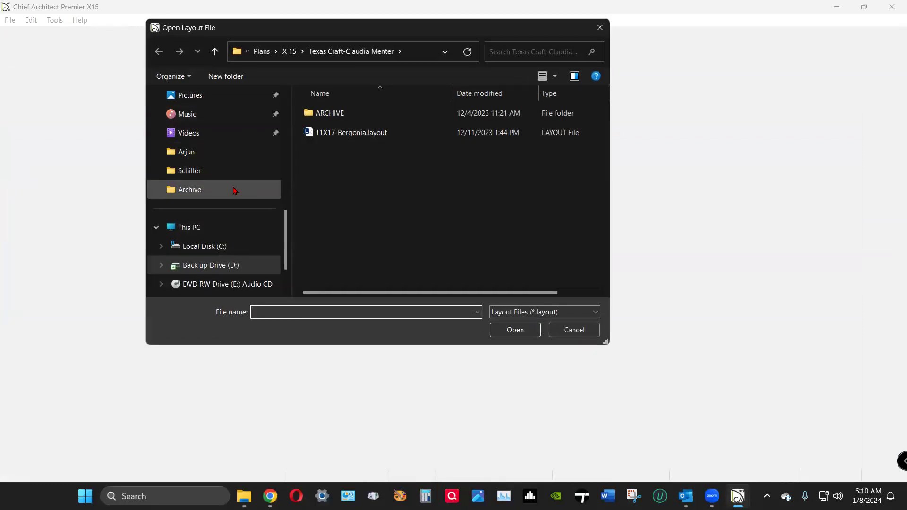
pyautogui.scroll(8, 233, 190)
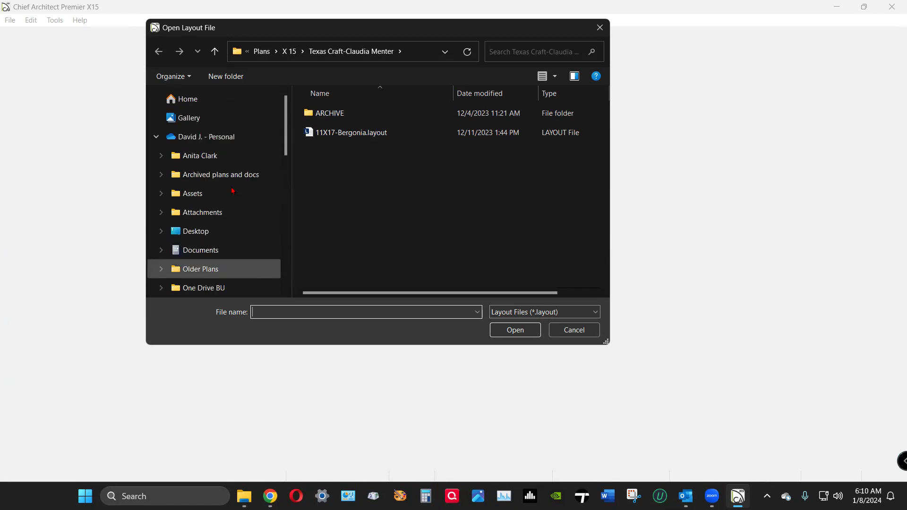
pyautogui.scroll(-8, 233, 190)
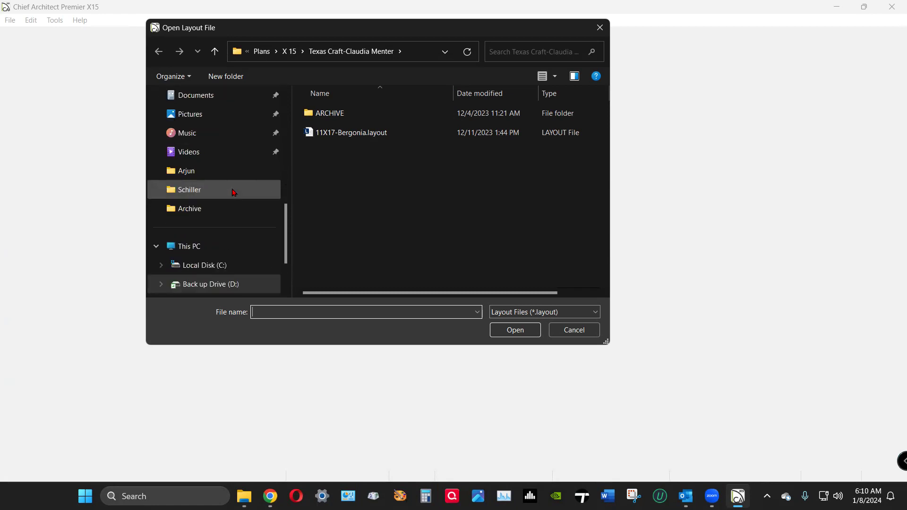
pyautogui.scroll(3, 233, 191)
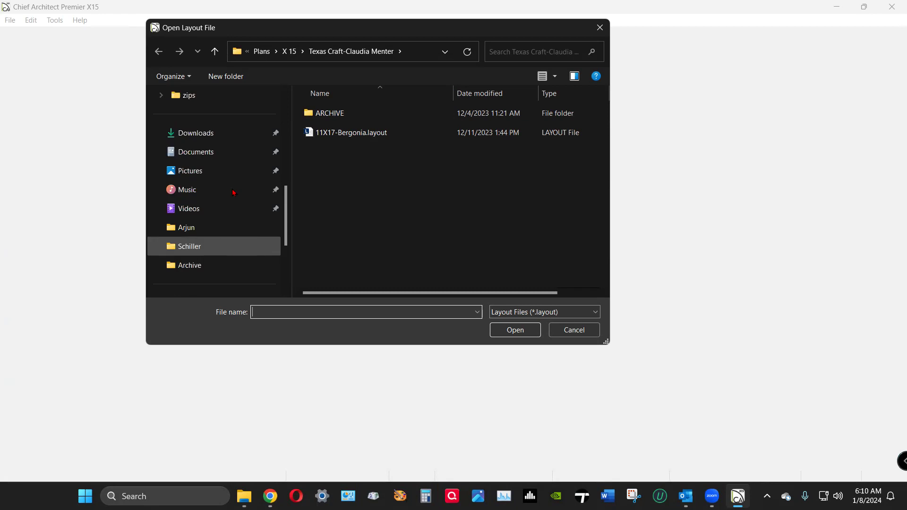
pyautogui.click(215, 153)
pyautogui.scroll(-2, 353, 166)
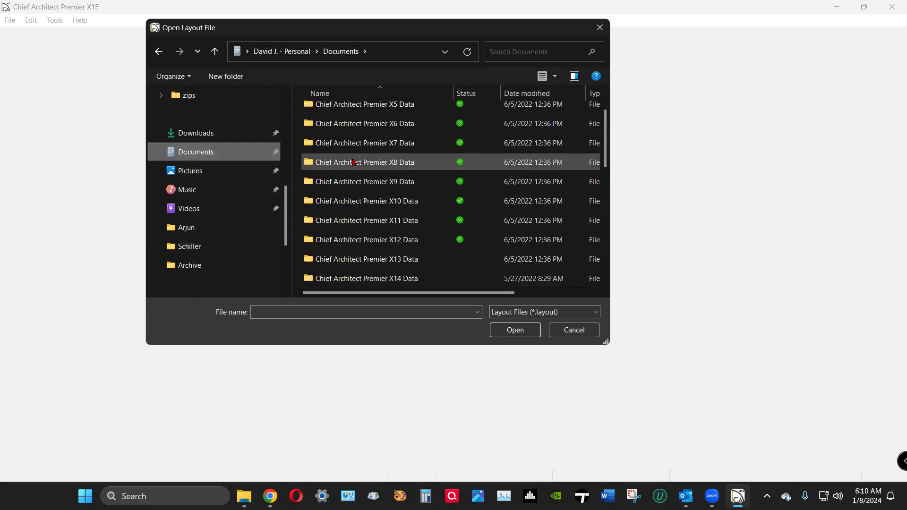
pyautogui.click(380, 240)
pyautogui.doubleClick(380, 240)
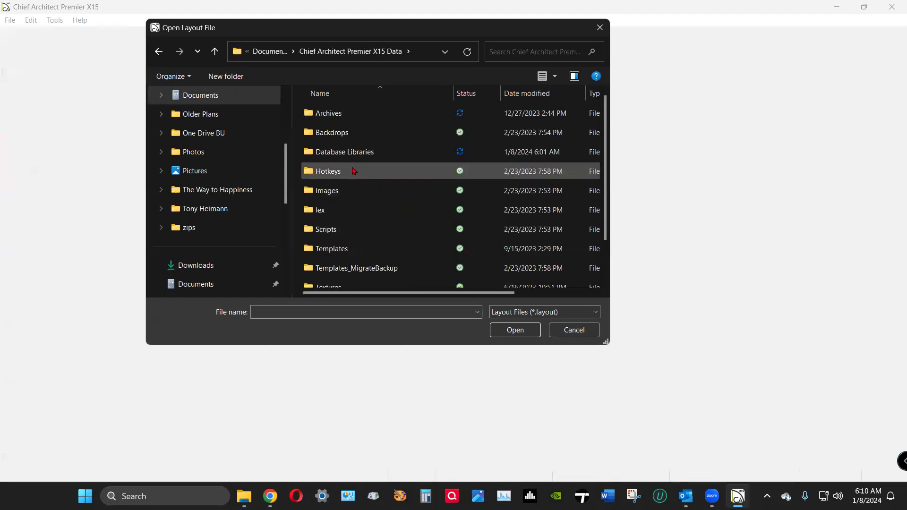
pyautogui.scroll(-1, 354, 171)
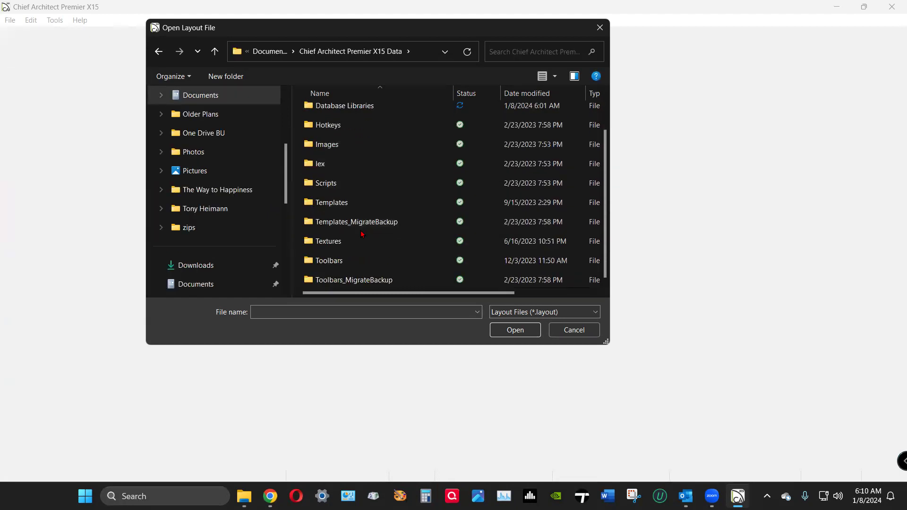
pyautogui.doubleClick(325, 204)
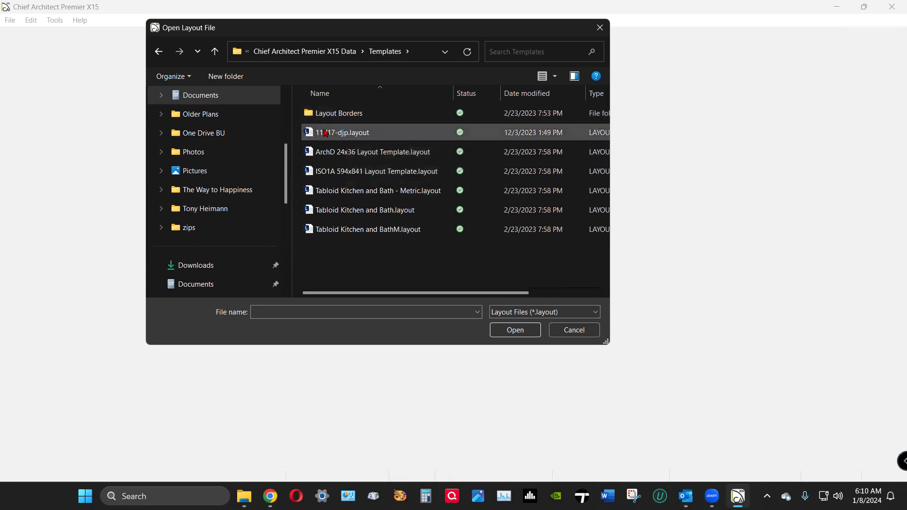
pyautogui.click(360, 133)
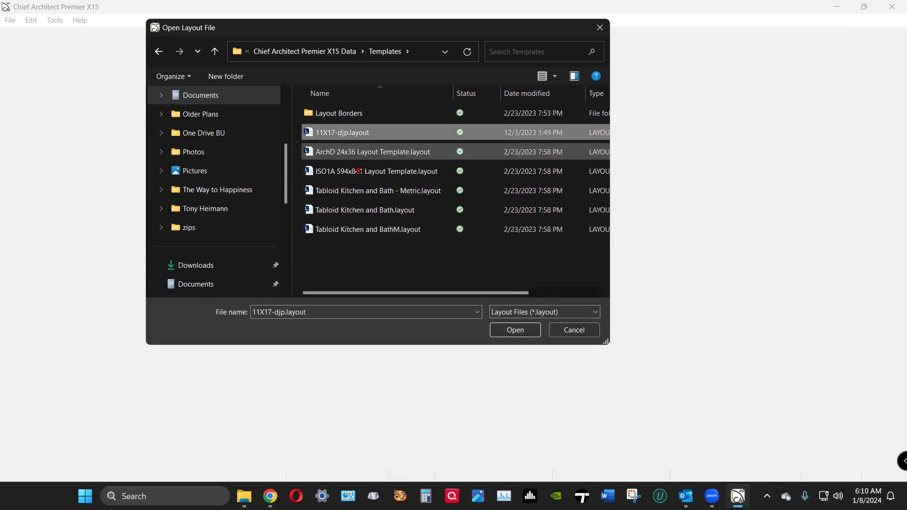
pyautogui.click(517, 332)
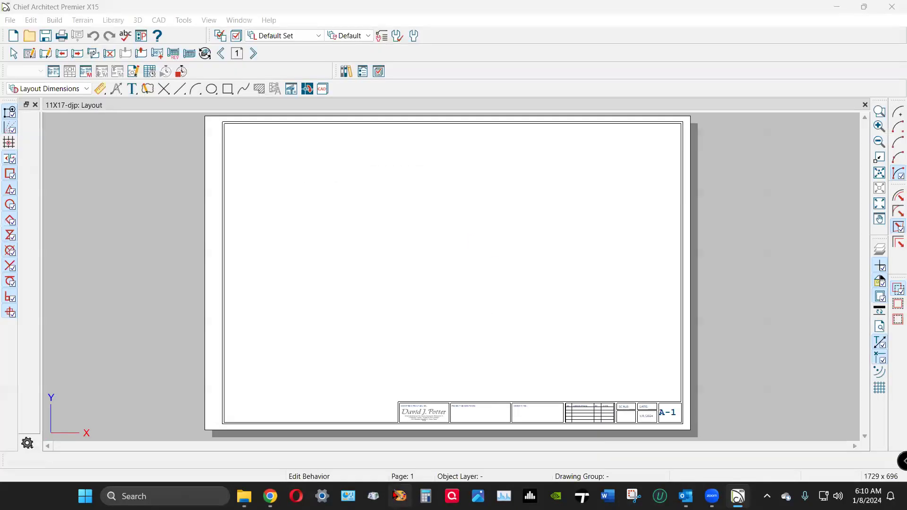
pyautogui.scroll(5, 433, 428)
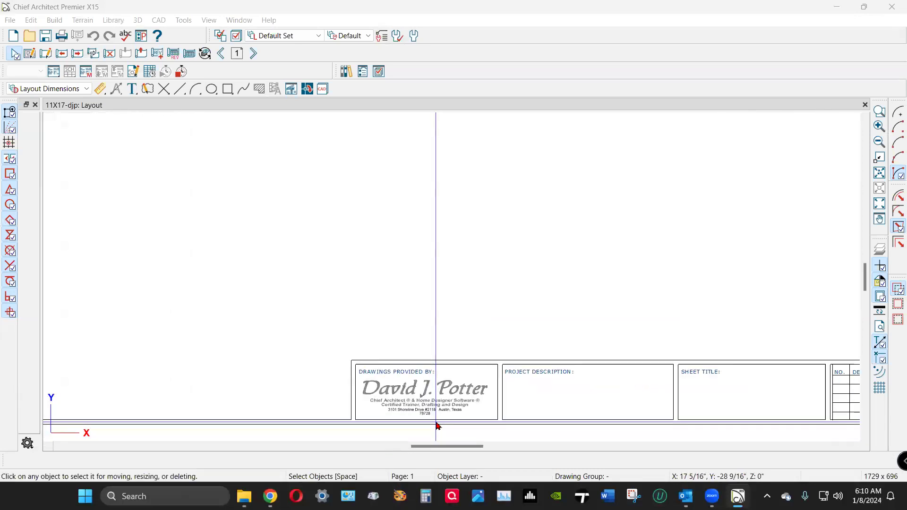
pyautogui.scroll(2, 438, 426)
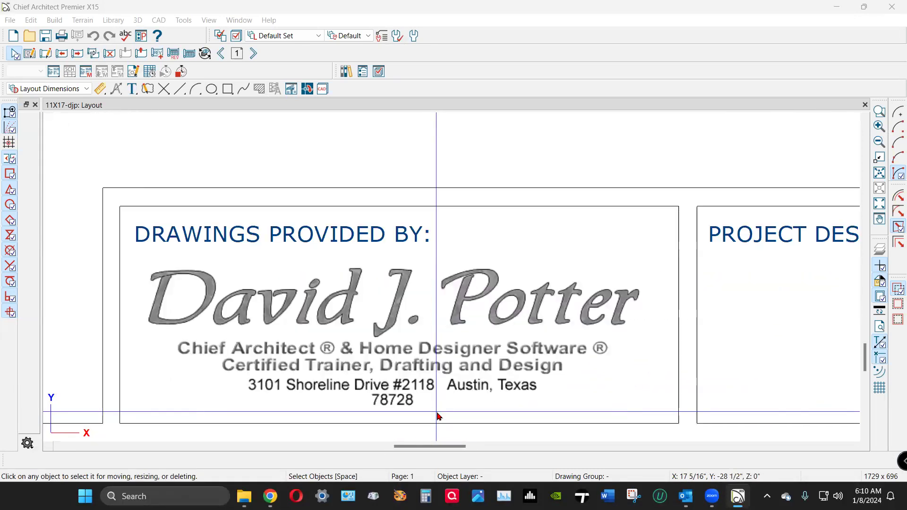
pyautogui.scroll(-4, 371, 378)
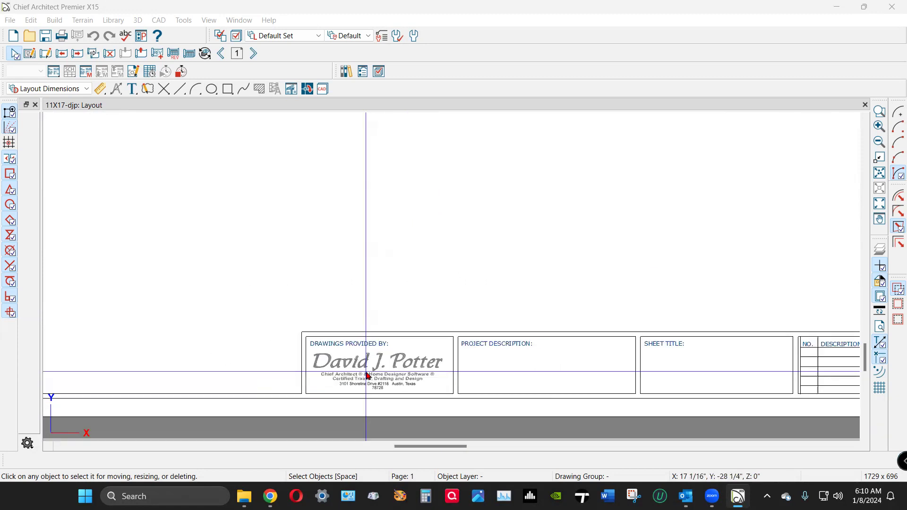
pyautogui.scroll(-4, 368, 379)
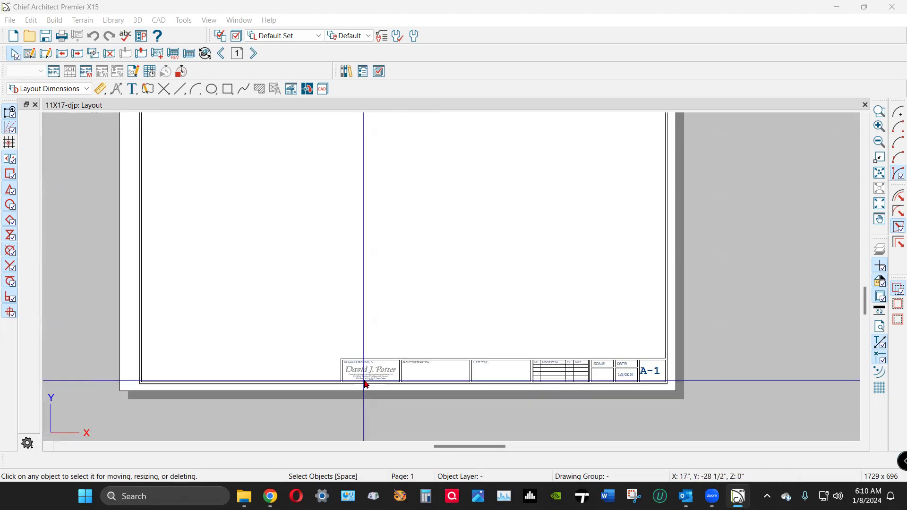
pyautogui.scroll(3, 423, 361)
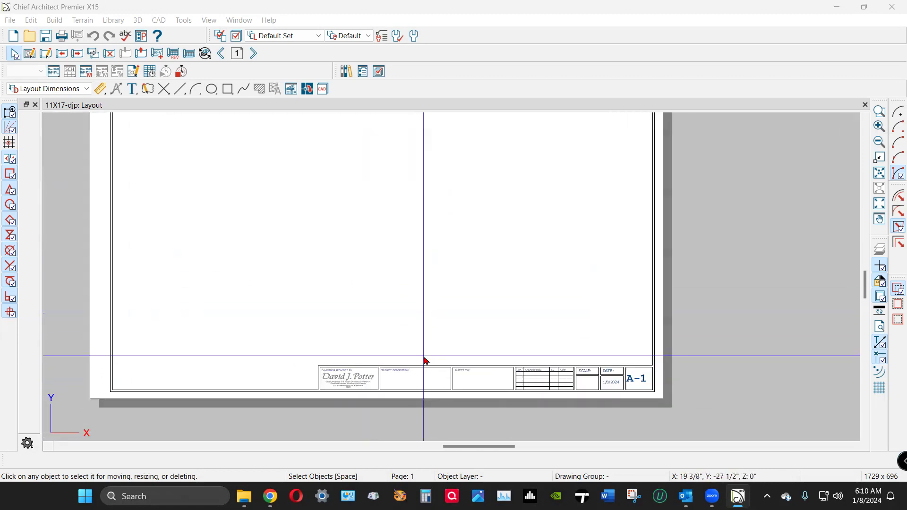
pyautogui.scroll(4, 413, 389)
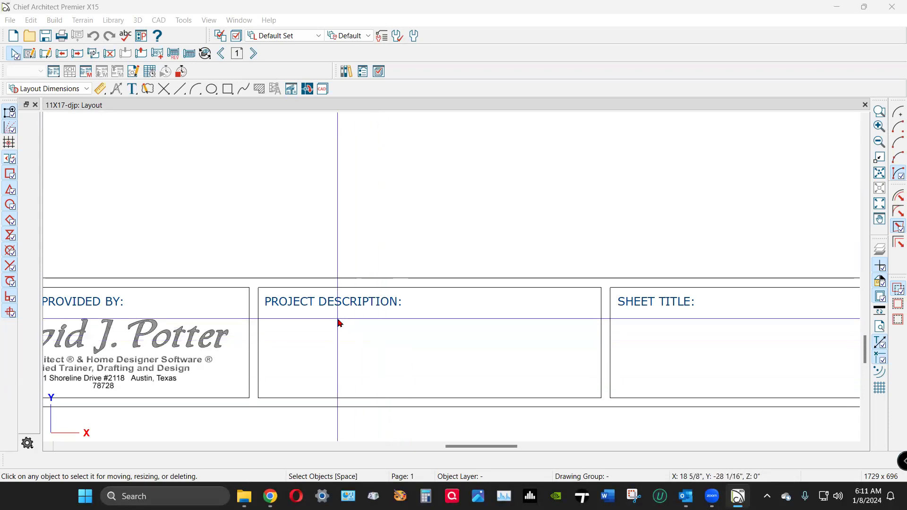
pyautogui.scroll(-2, 339, 320)
pyautogui.scroll(-5, 538, 320)
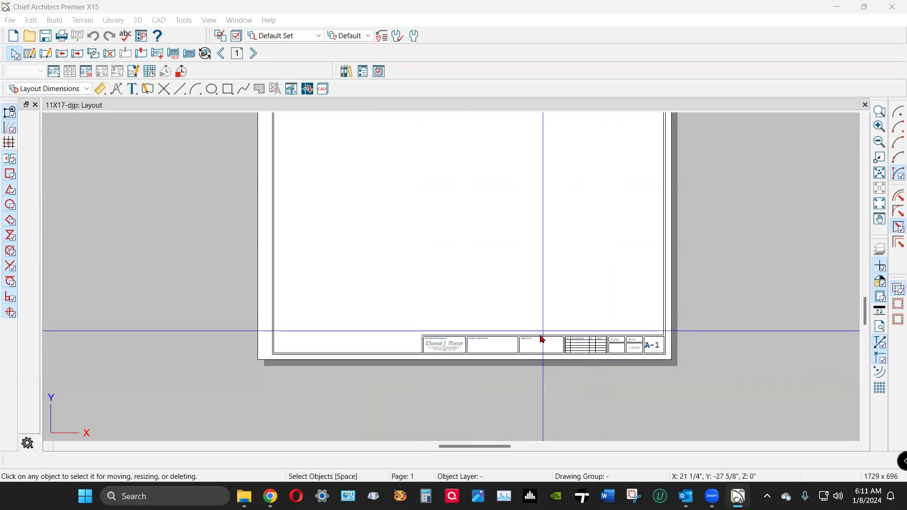
pyautogui.click(223, 54)
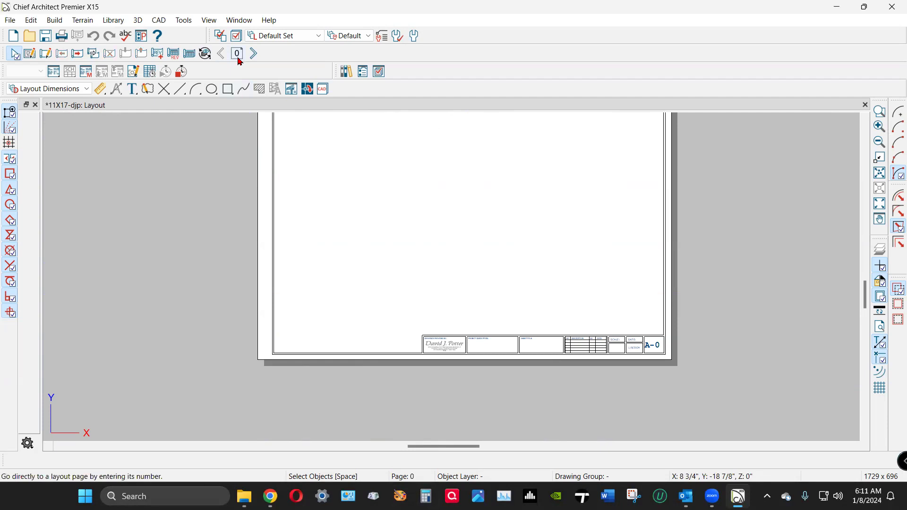
# Zoom in and out on the layout sheet, then advance to the next page.
pyautogui.scroll(-2, 508, 298)
pyautogui.scroll(1, 492, 184)
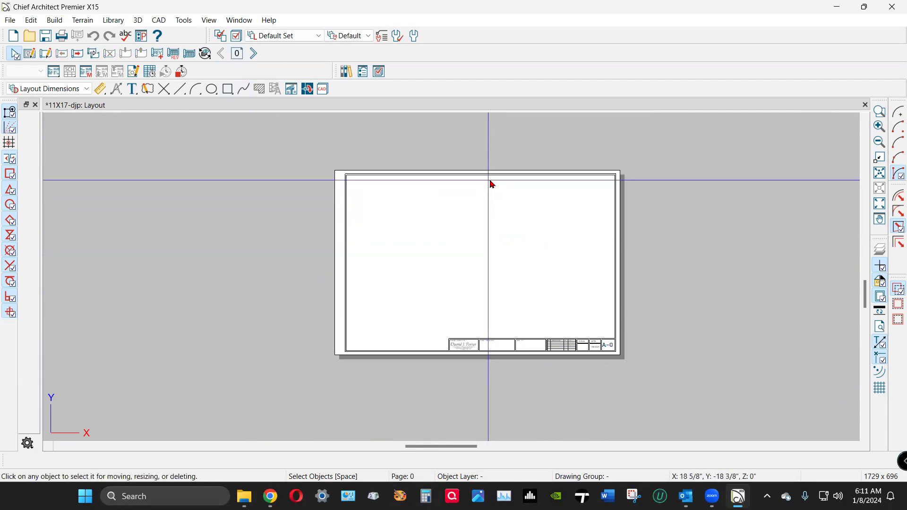
pyautogui.scroll(2, 492, 184)
pyautogui.scroll(-1, 490, 182)
pyautogui.scroll(1, 541, 322)
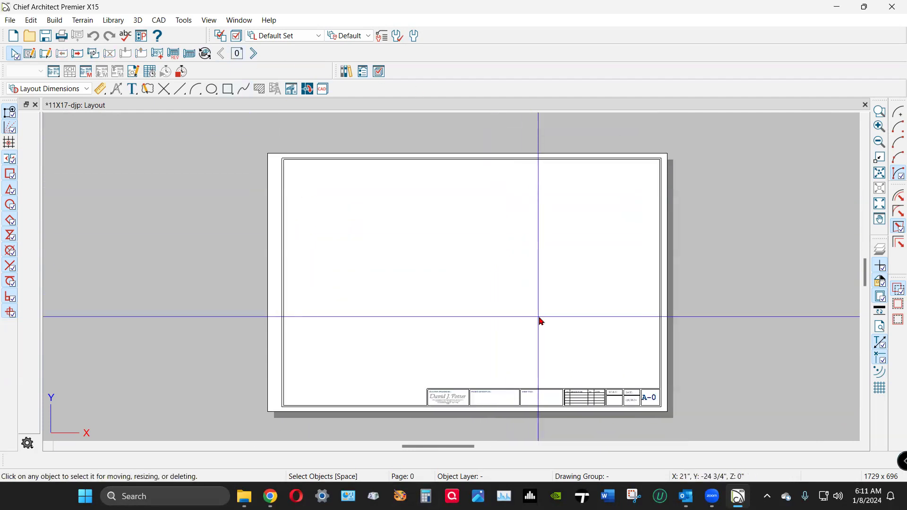
pyautogui.scroll(1, 541, 322)
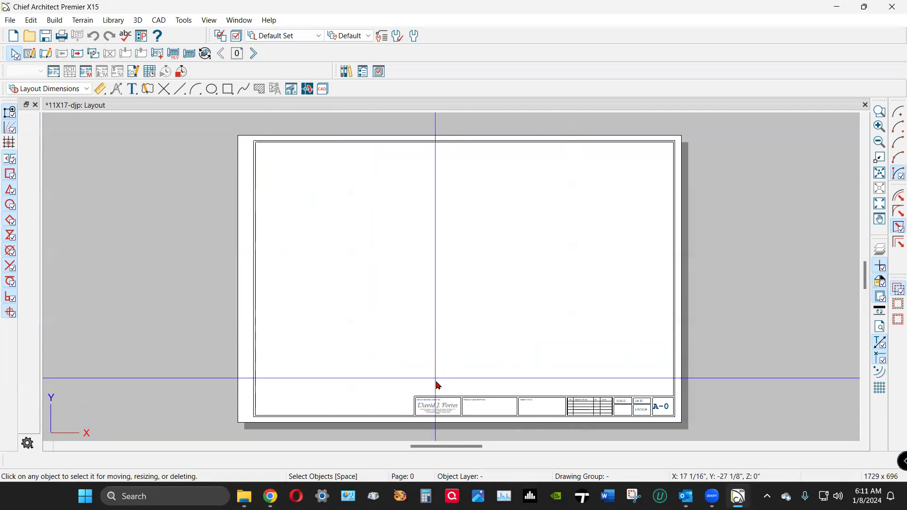
pyautogui.click(254, 55)
# Page forward to layout page 5 to confirm the title block reads A-5.
pyautogui.click(254, 55)
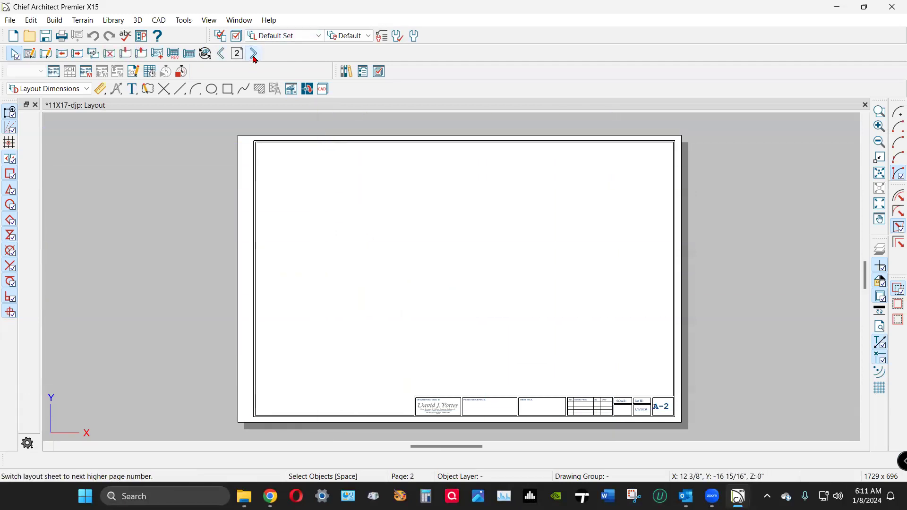
pyautogui.click(254, 55)
pyautogui.click(254, 55)
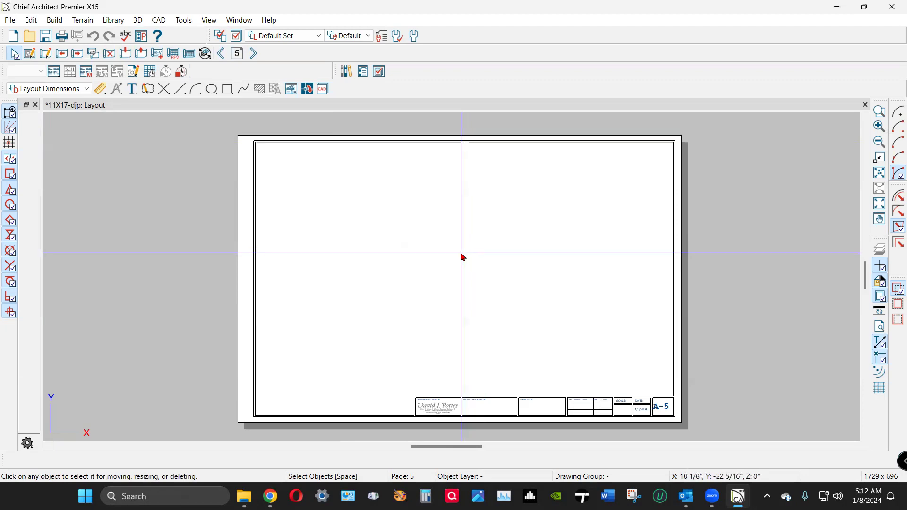
pyautogui.rightClick(190, 251)
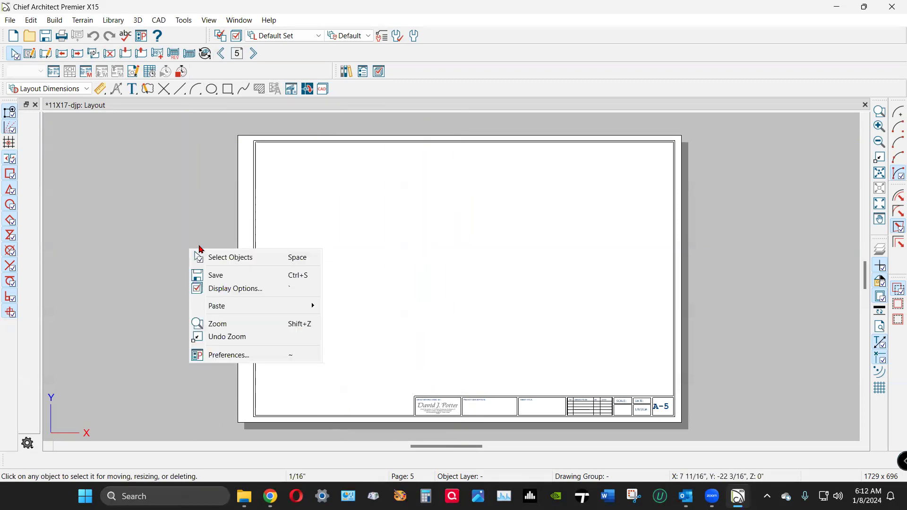
pyautogui.click(165, 225)
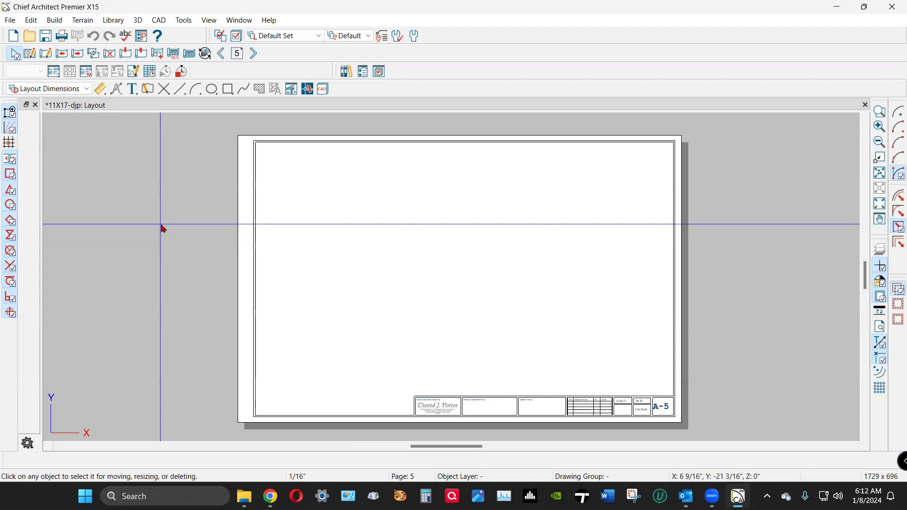
# Step back to layout page 1, where the title block reads A-1.
pyautogui.scroll(4, 470, 428)
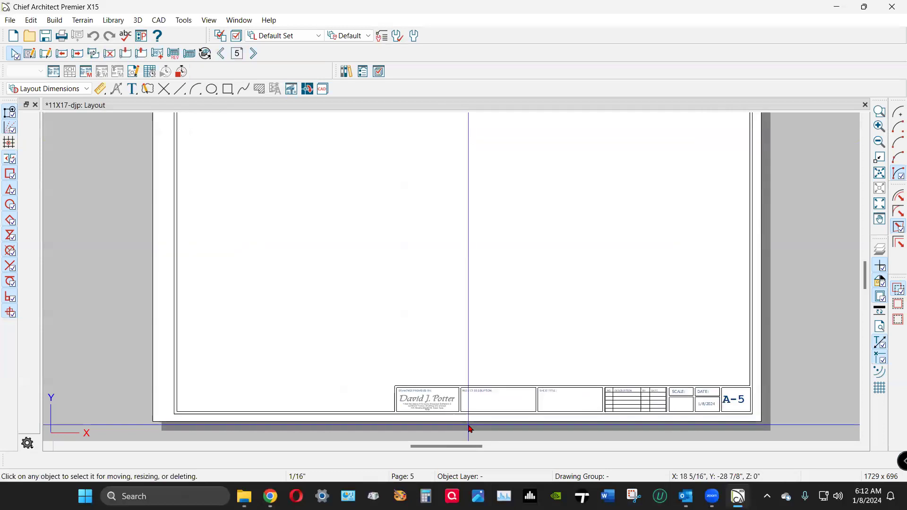
pyautogui.scroll(2, 509, 418)
pyautogui.scroll(-1, 93, 283)
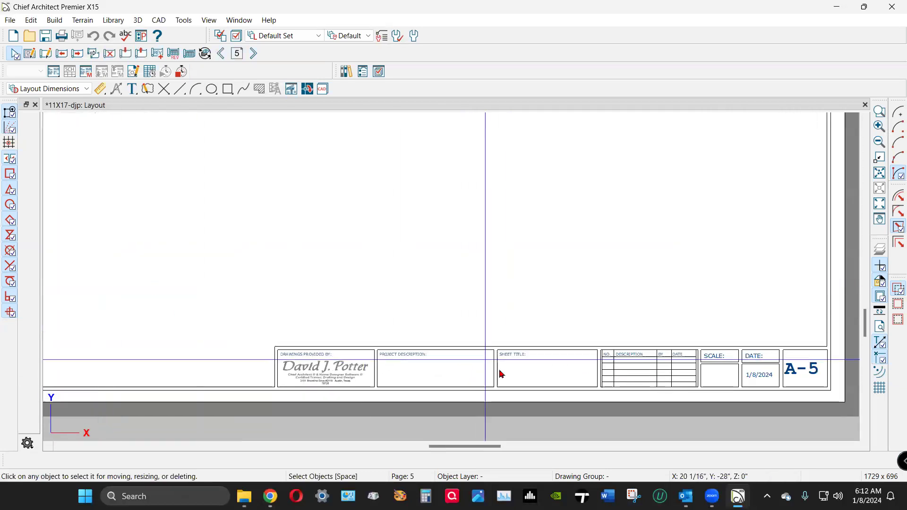
pyautogui.scroll(-4, 528, 377)
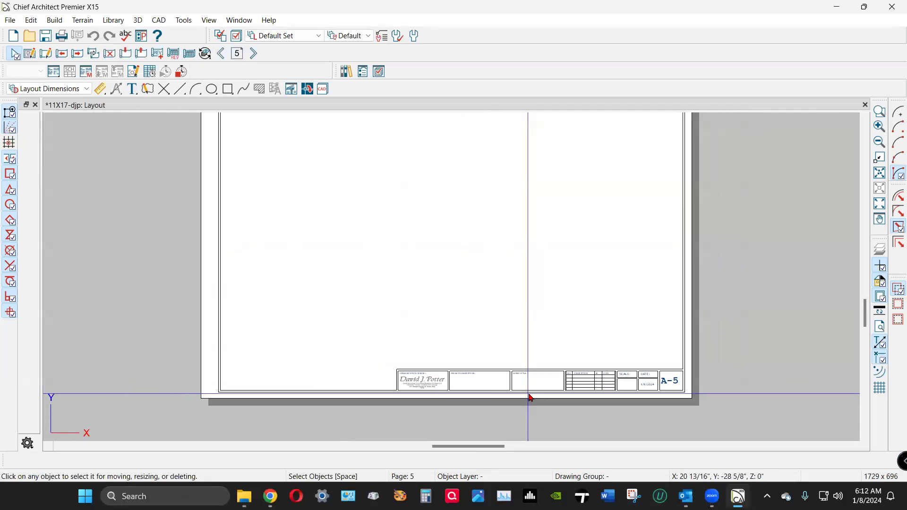
pyautogui.click(224, 58)
pyautogui.click(224, 57)
pyautogui.click(224, 57)
pyautogui.click(224, 57)
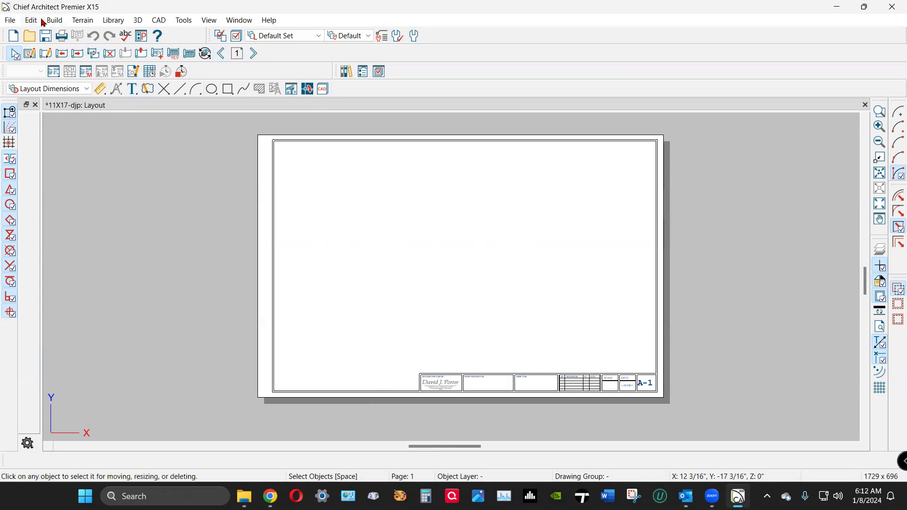
pyautogui.click(10, 21)
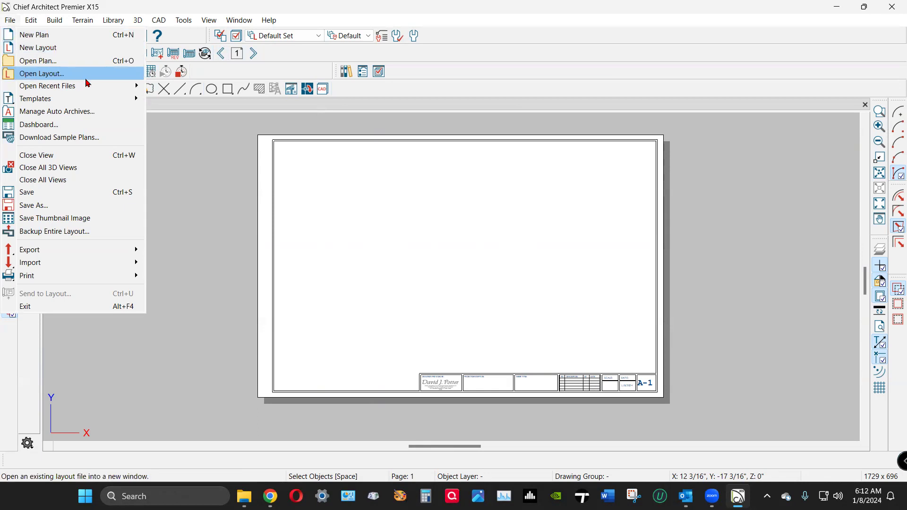
pyautogui.moveTo(89, 89)
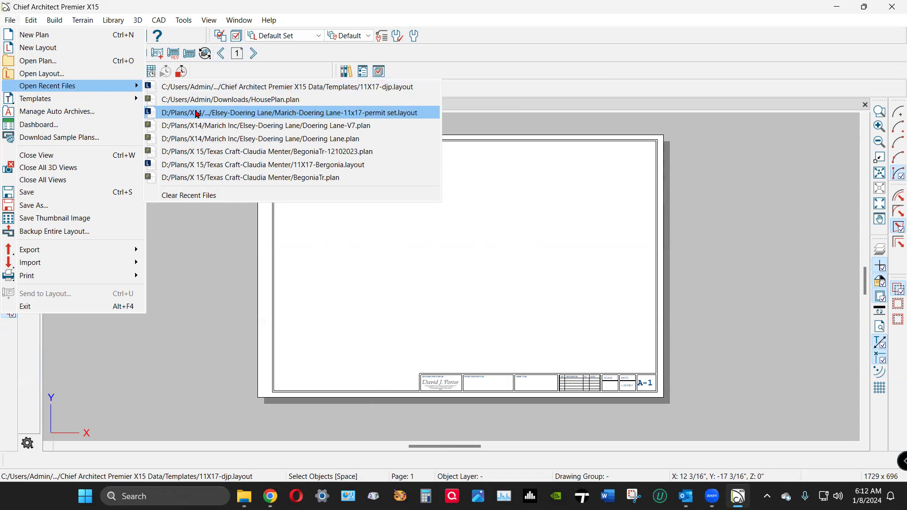
pyautogui.click(197, 115)
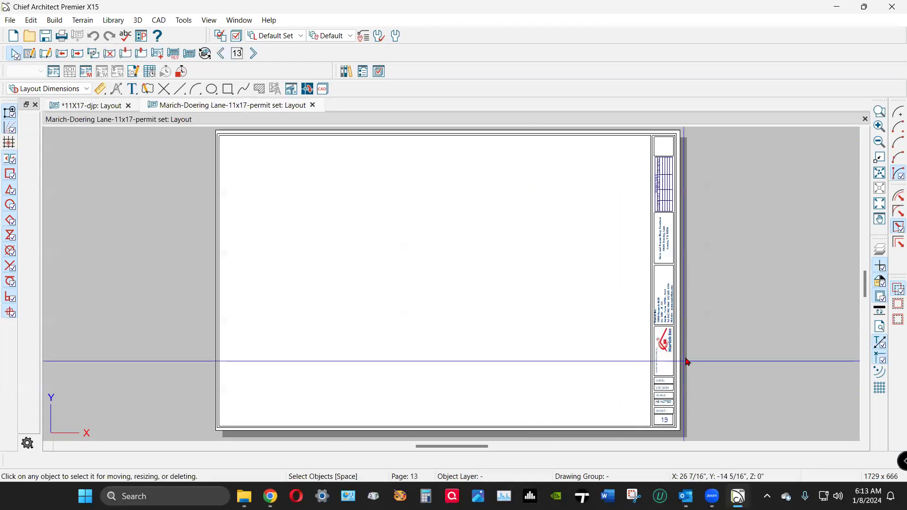
pyautogui.scroll(5, 679, 356)
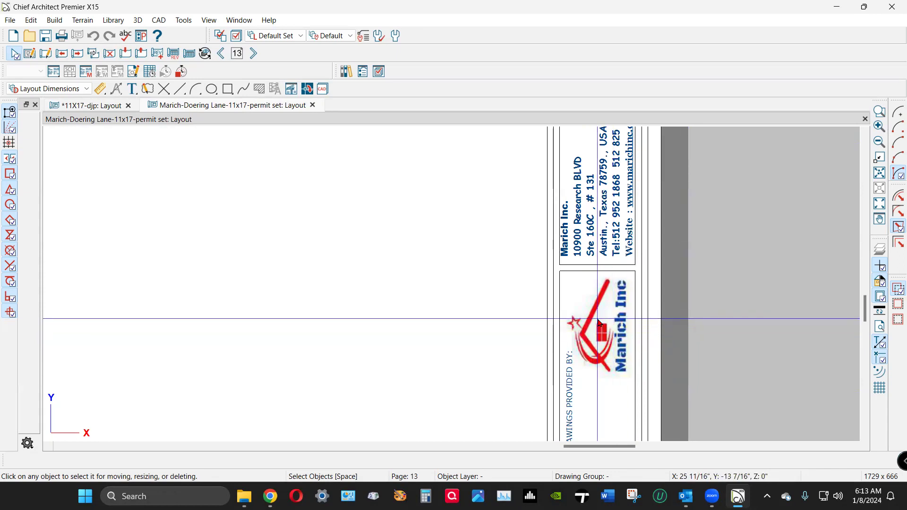
pyautogui.scroll(1, 599, 322)
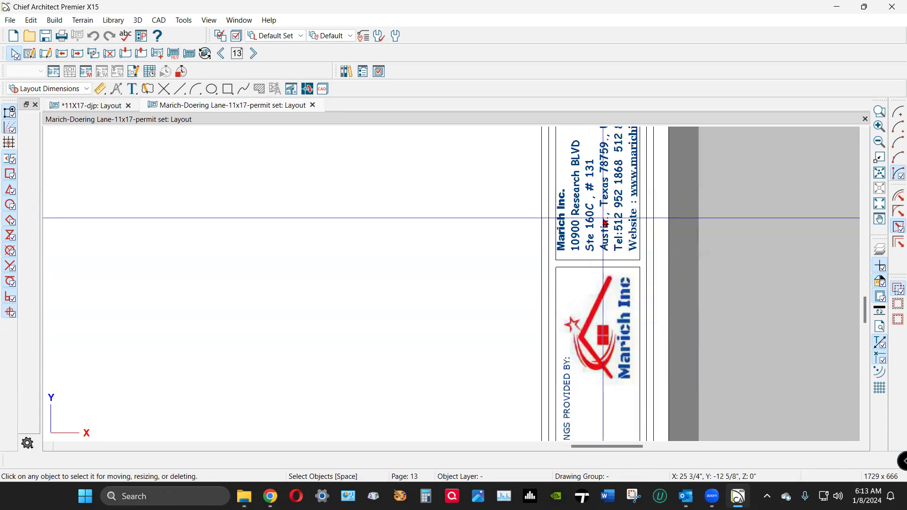
pyautogui.scroll(-5, 605, 303)
pyautogui.scroll(2, 607, 250)
pyautogui.scroll(5, 607, 263)
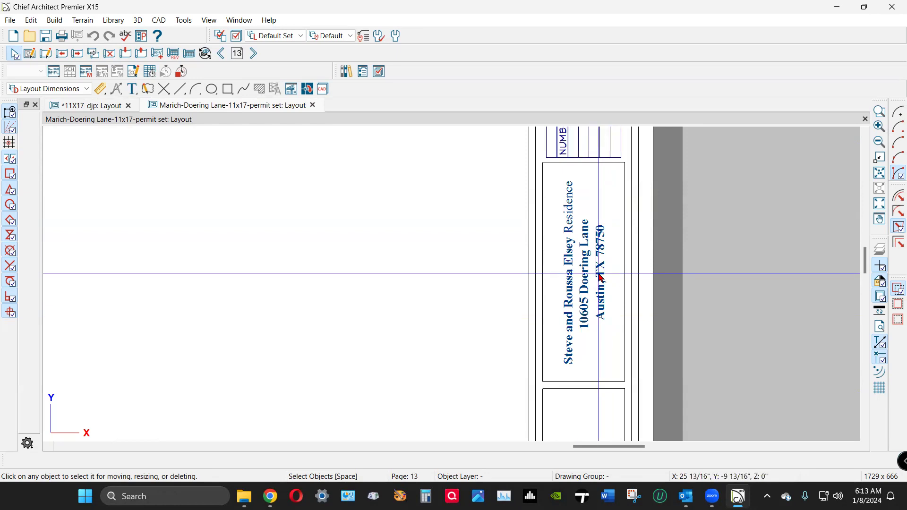
pyautogui.scroll(-2, 730, 297)
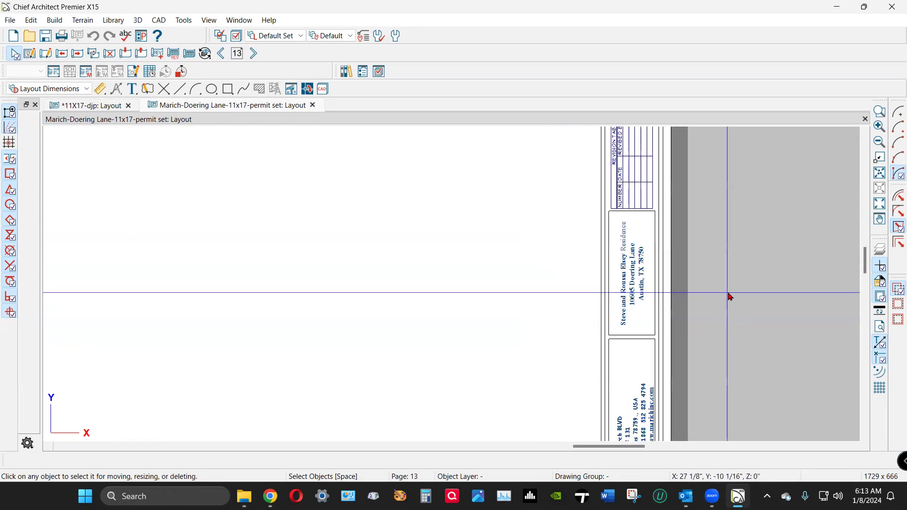
pyautogui.scroll(-5, 730, 297)
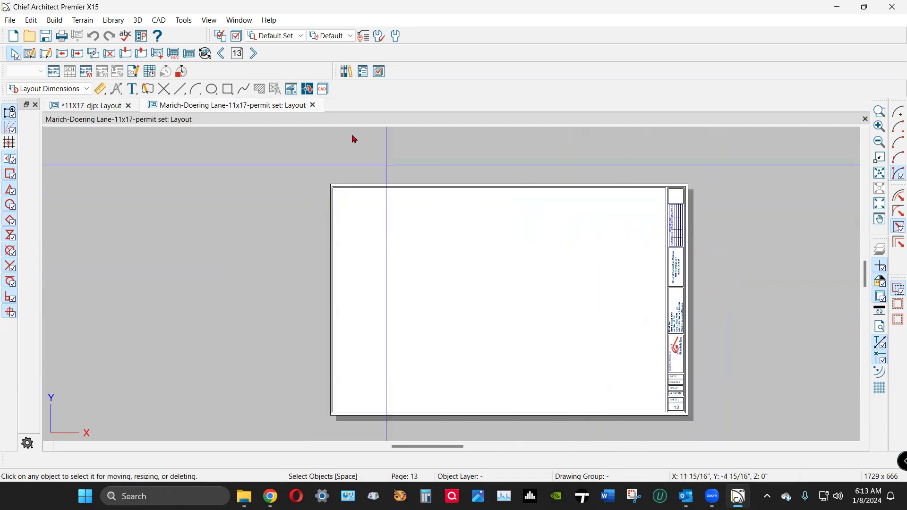
# Jump directly to layout page 0 of the permit set.
pyautogui.click(238, 54)
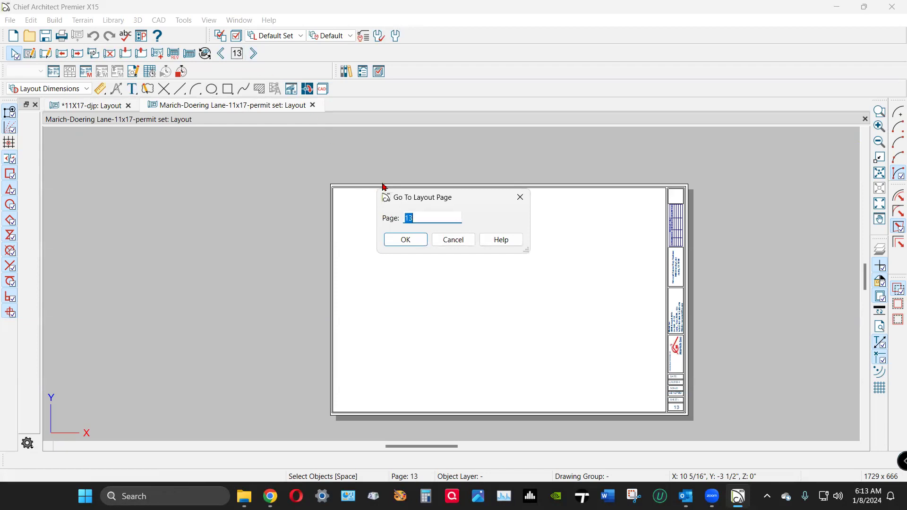
pyautogui.write('0')
pyautogui.click(409, 240)
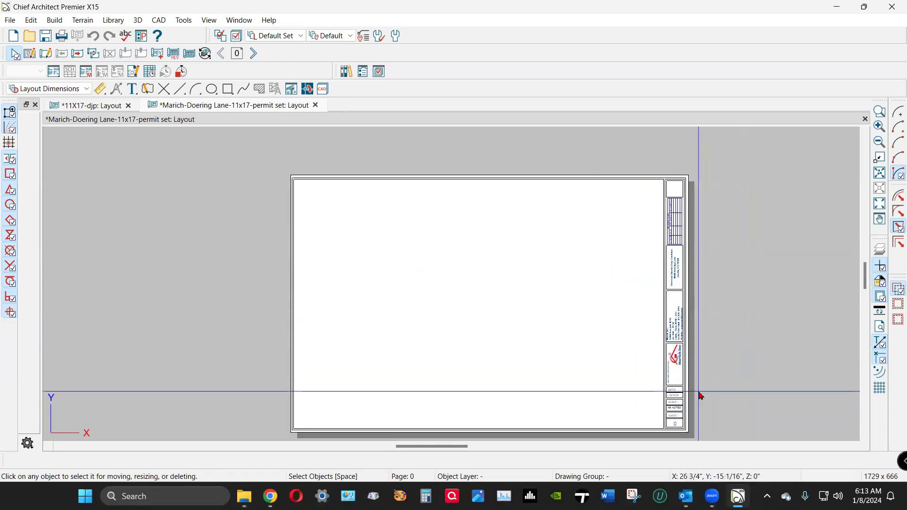
# Zoom into the title block's SHEET cell and open the 0 sheet-number text.
pyautogui.scroll(2, 696, 384)
pyautogui.scroll(3, 693, 378)
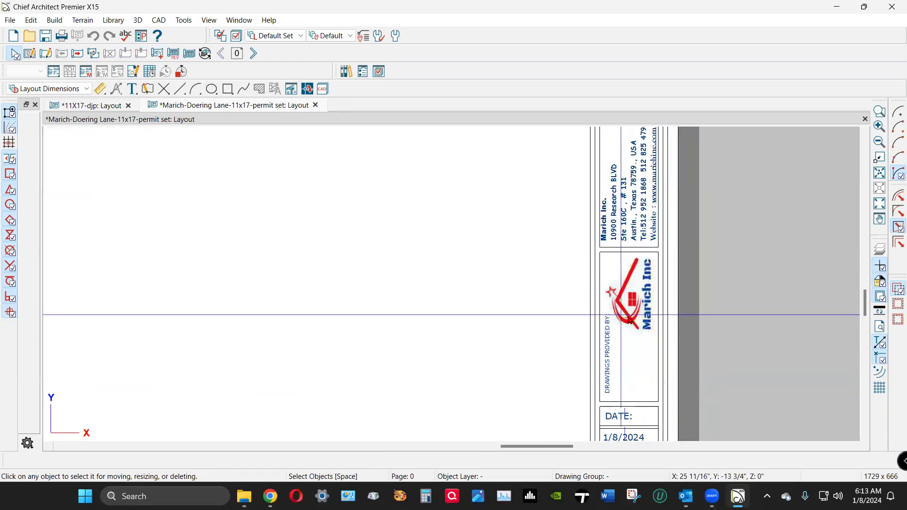
pyautogui.scroll(-3, 638, 222)
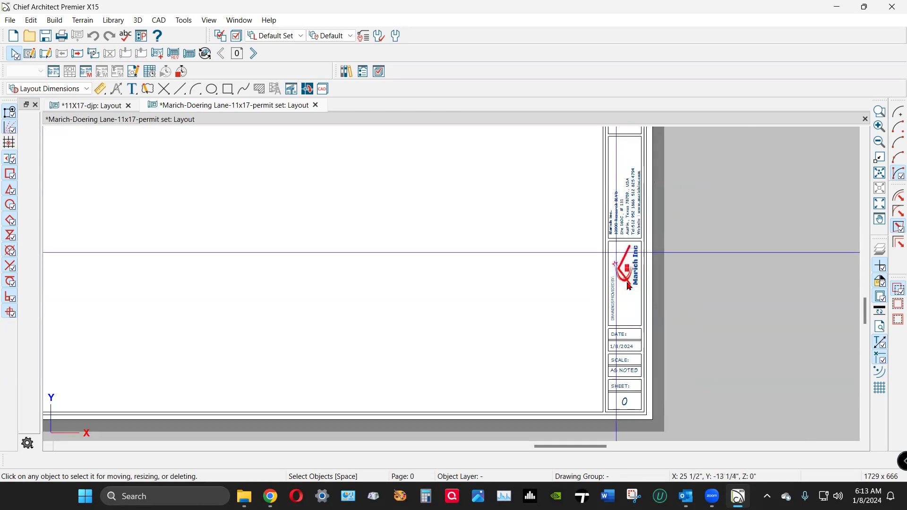
pyautogui.scroll(5, 641, 435)
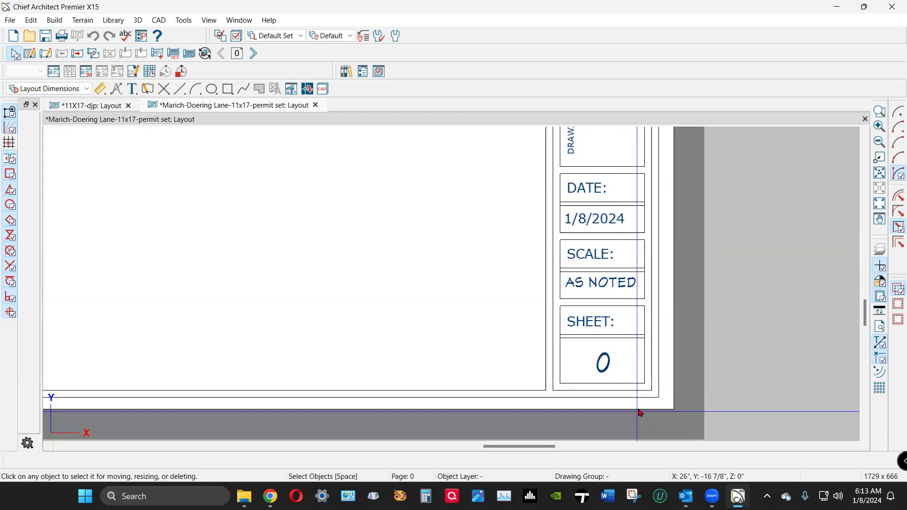
pyautogui.click(599, 362)
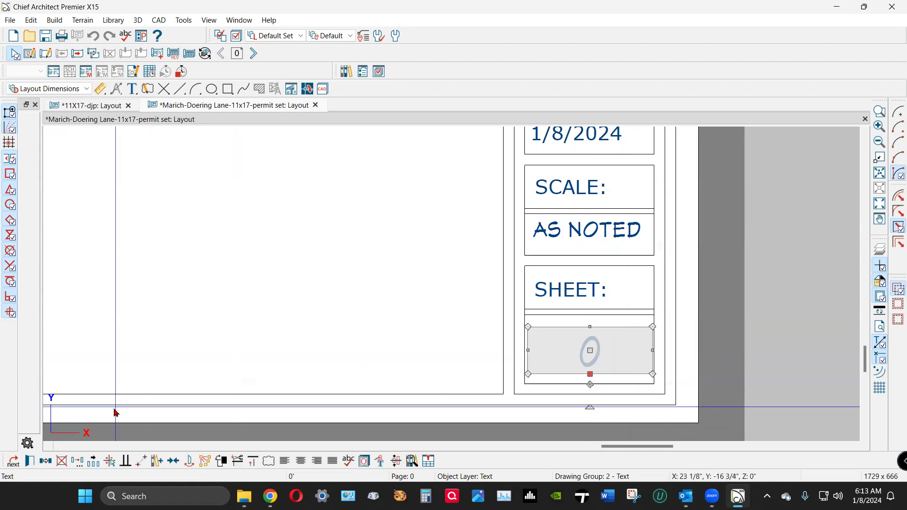
pyautogui.click(30, 461)
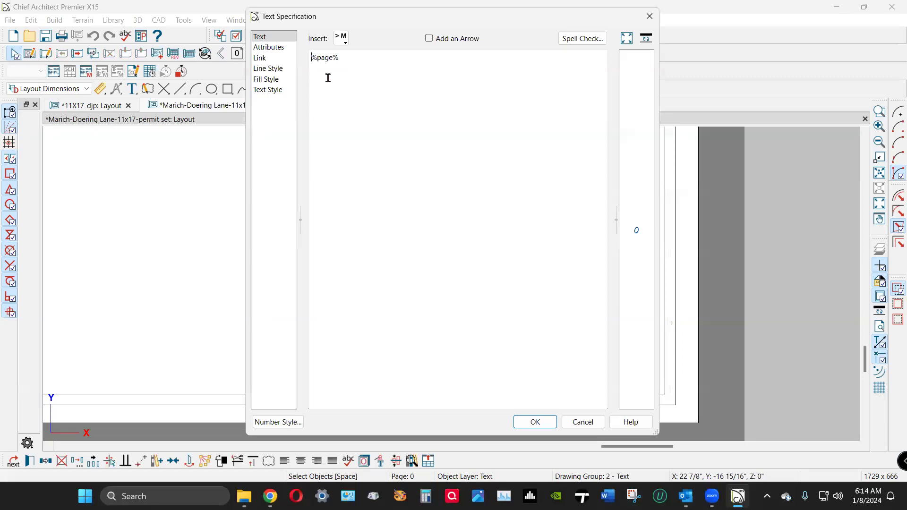
pyautogui.click(548, 429)
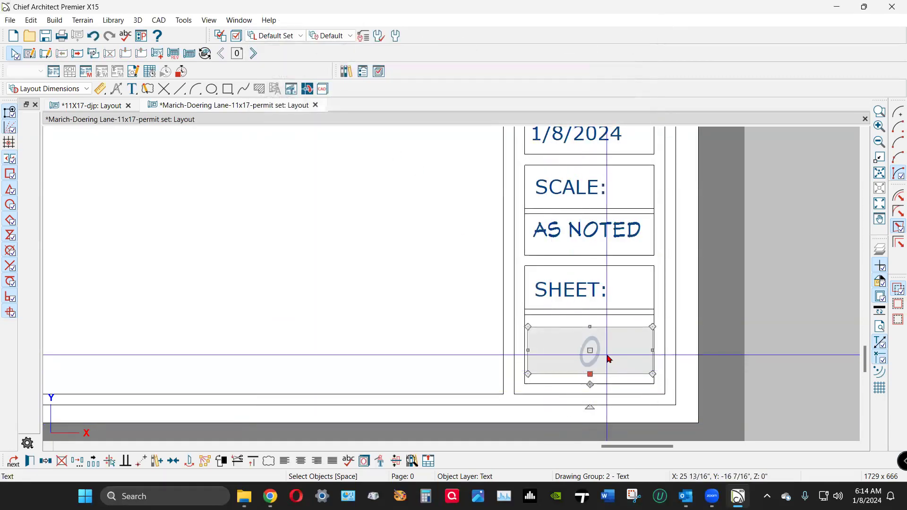
pyautogui.click(253, 53)
pyautogui.click(253, 53)
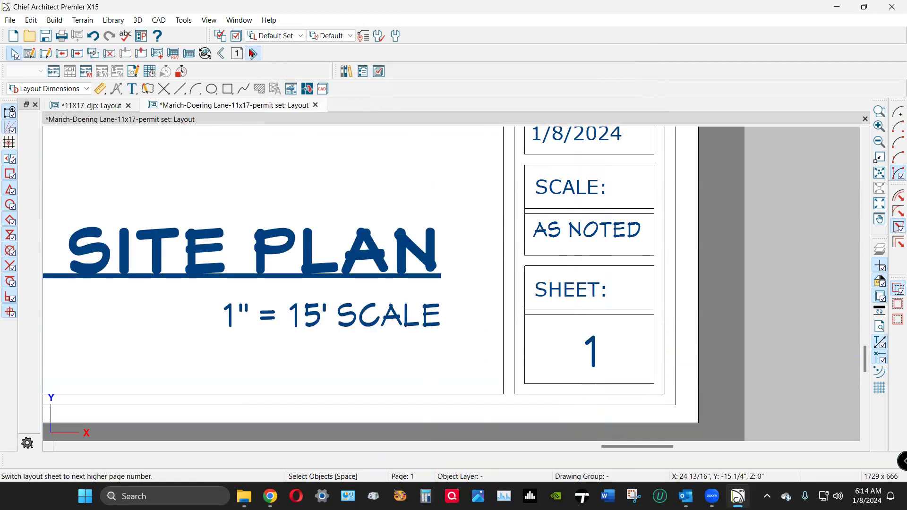
pyautogui.click(252, 53)
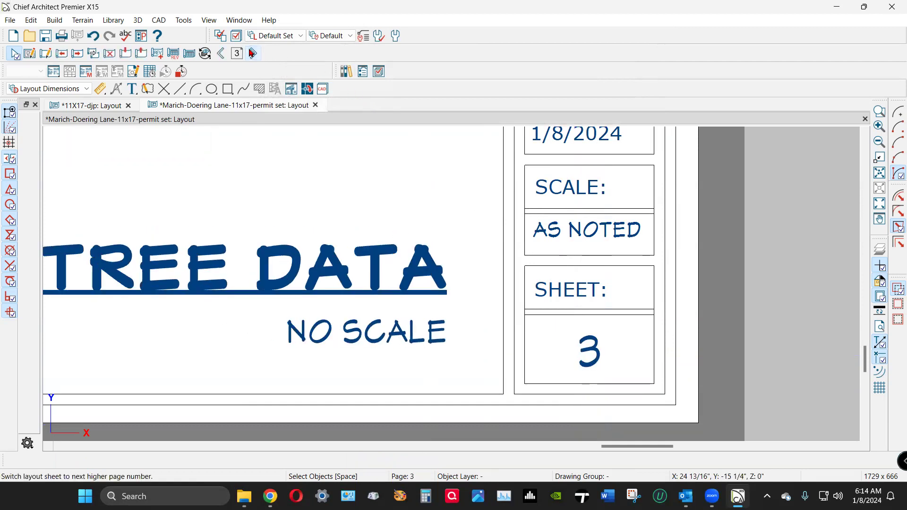
pyautogui.click(253, 53)
pyautogui.click(253, 53)
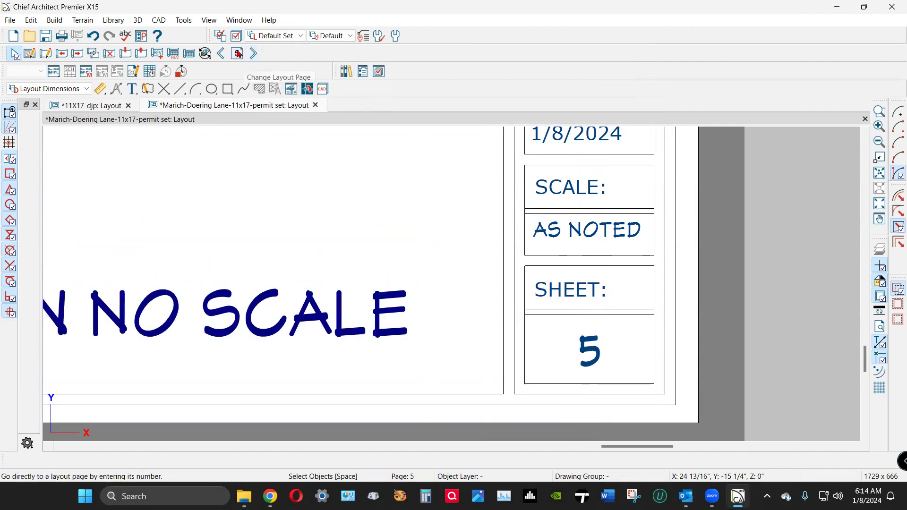
pyautogui.click(222, 53)
pyautogui.click(222, 54)
pyautogui.click(222, 53)
pyautogui.click(222, 53)
pyautogui.click(222, 53)
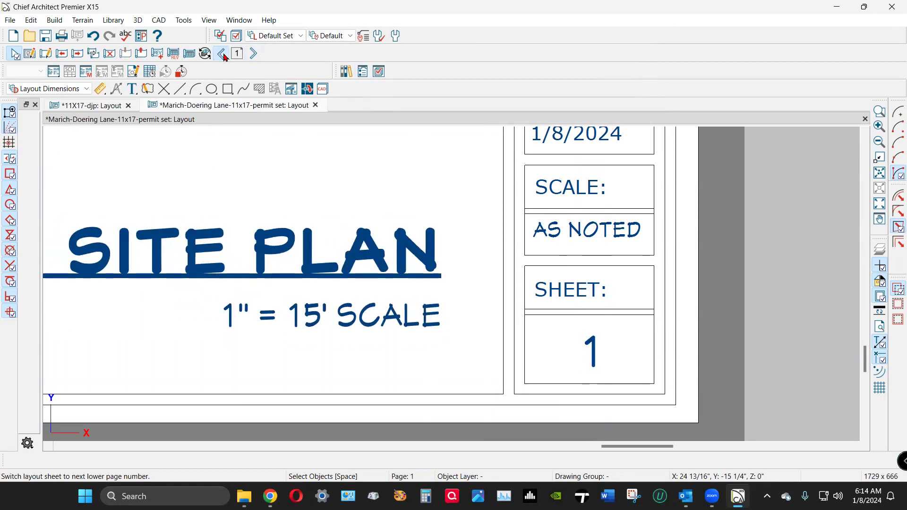
pyautogui.scroll(-5, 664, 398)
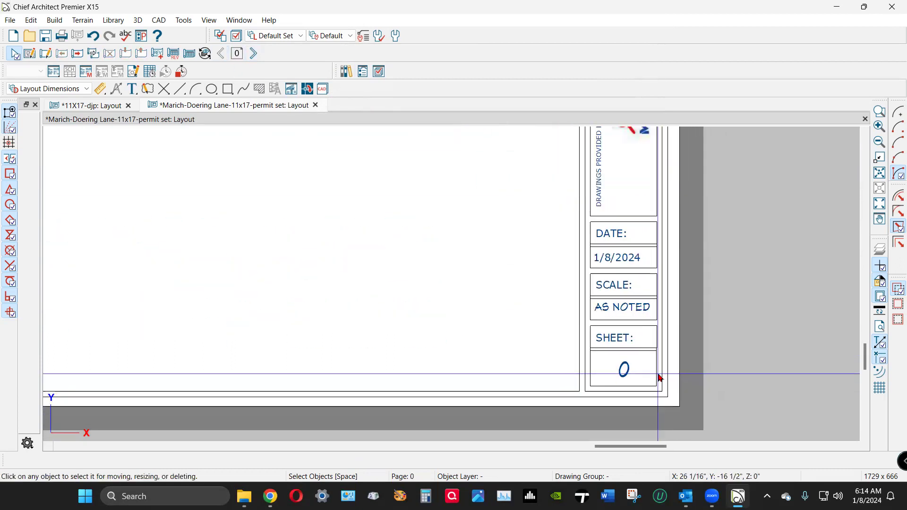
pyautogui.scroll(-3, 614, 198)
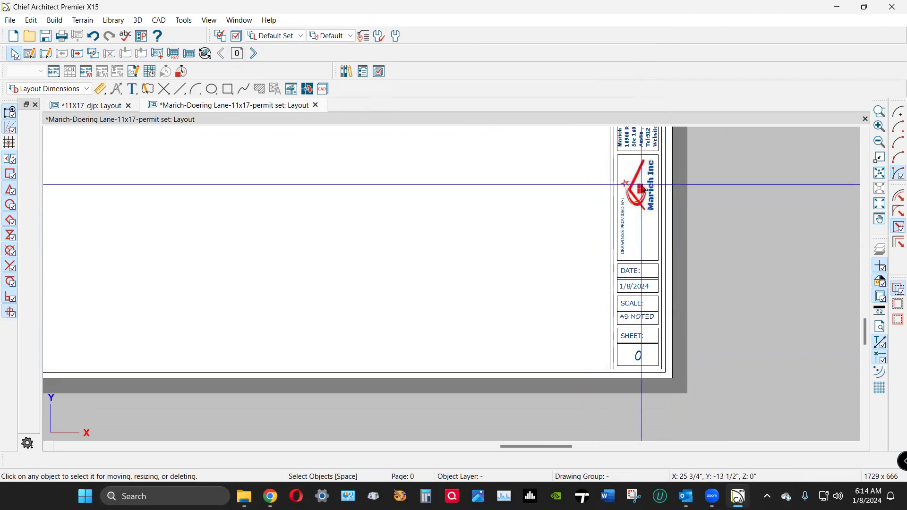
pyautogui.scroll(-3, 644, 274)
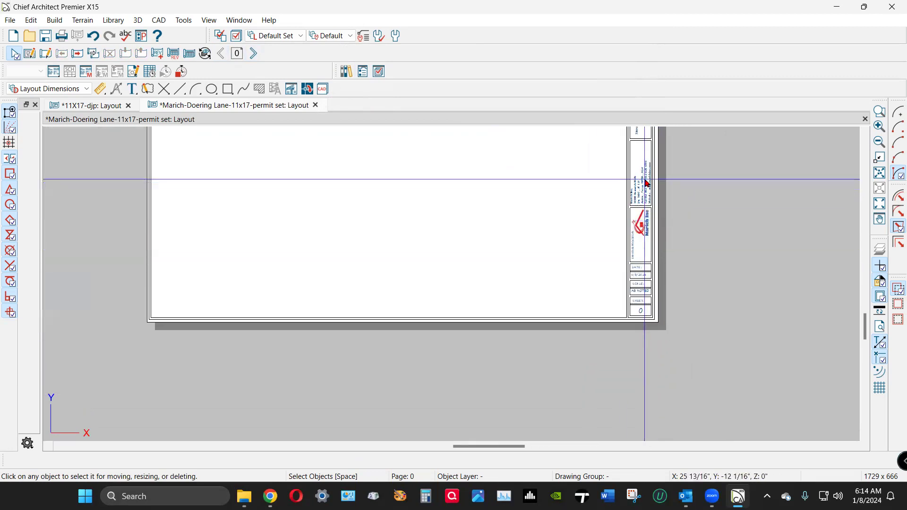
pyautogui.scroll(-3, 598, 302)
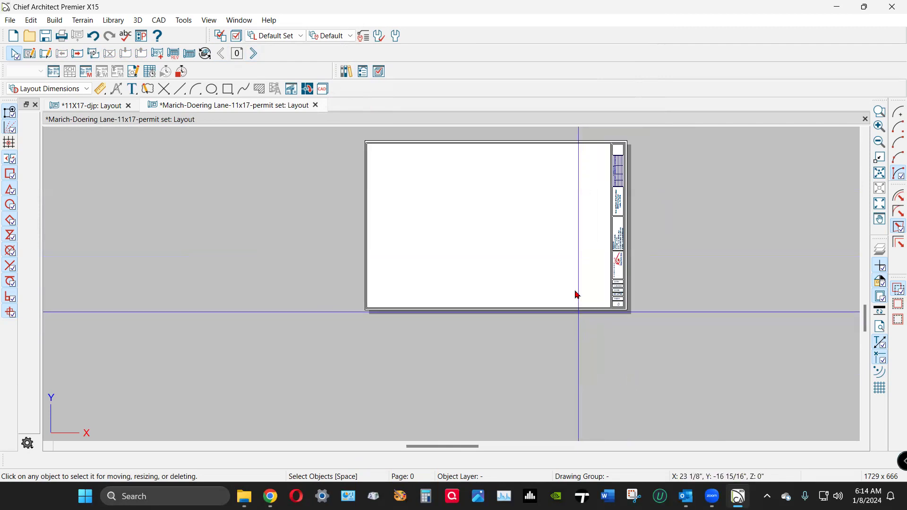
pyautogui.scroll(2, 581, 137)
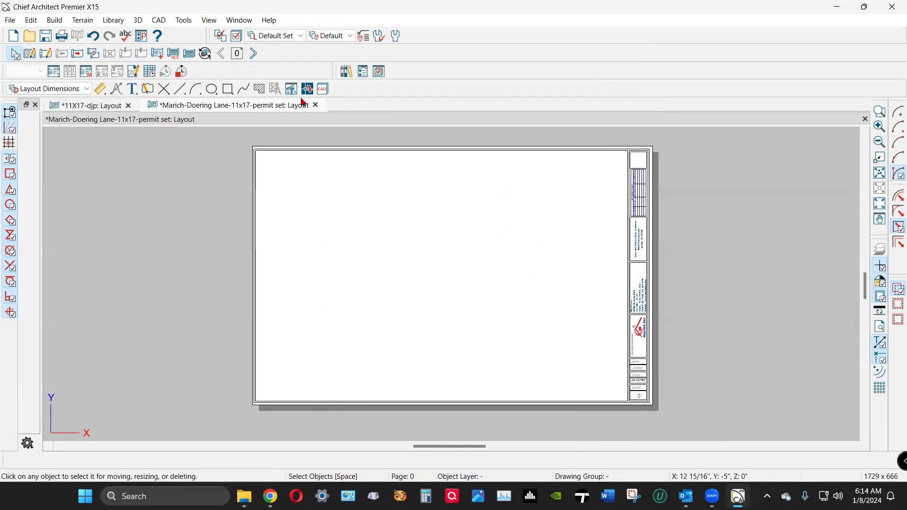
pyautogui.click(254, 54)
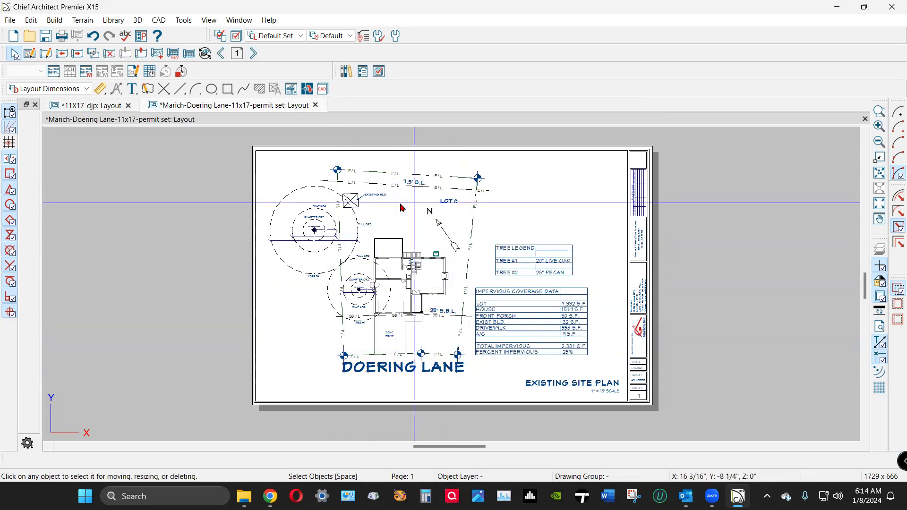
# Zoom in and out on the page 1 Existing Site Plan sheet.
pyautogui.scroll(2, 528, 331)
pyautogui.scroll(1, 527, 331)
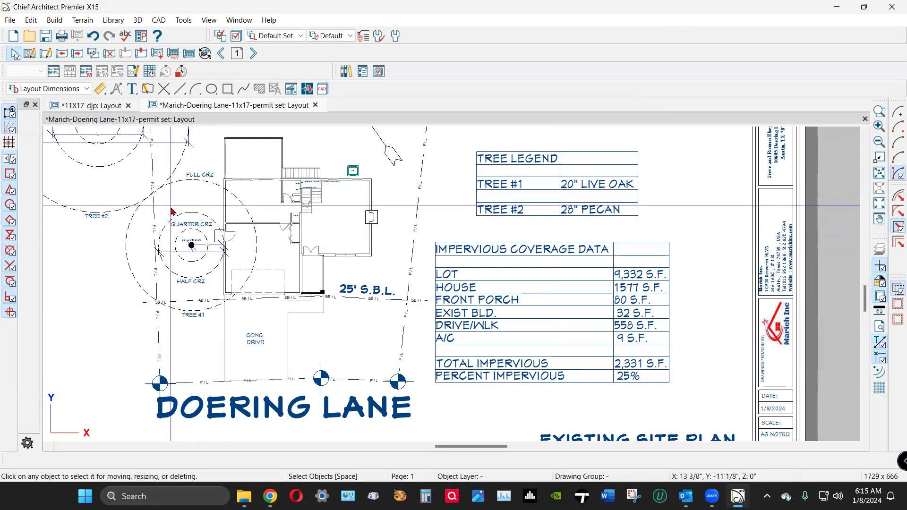
pyautogui.scroll(-1, 303, 296)
pyautogui.scroll(-2, 304, 296)
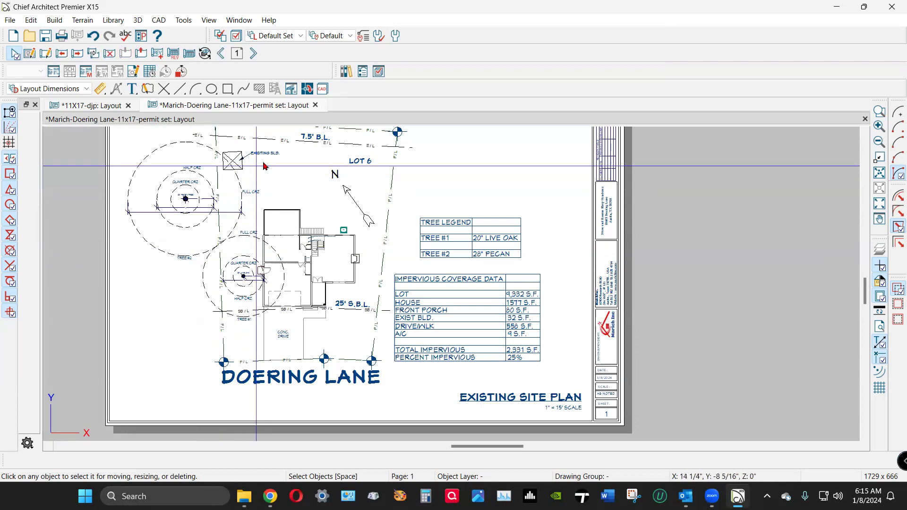
# Page through the Existing and Proposed Site Plans and the Tree Data sheet to layout page 5.
pyautogui.click(255, 54)
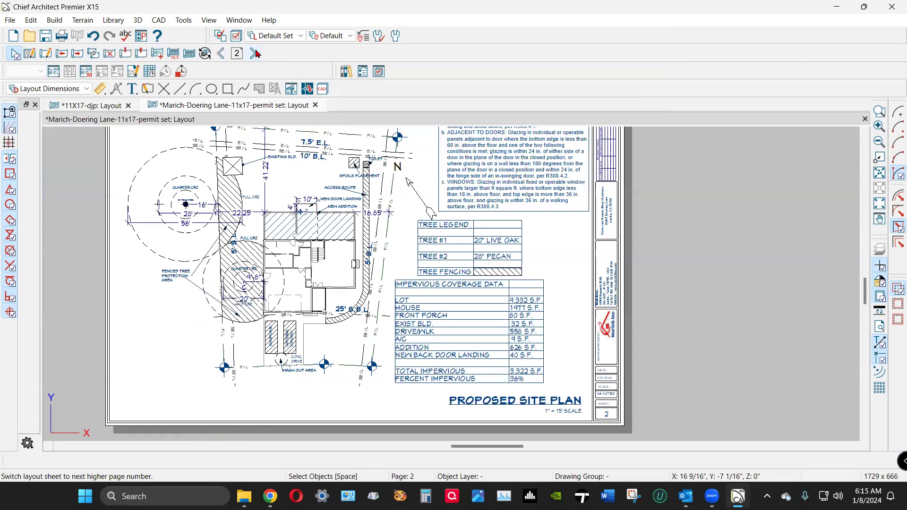
pyautogui.click(222, 54)
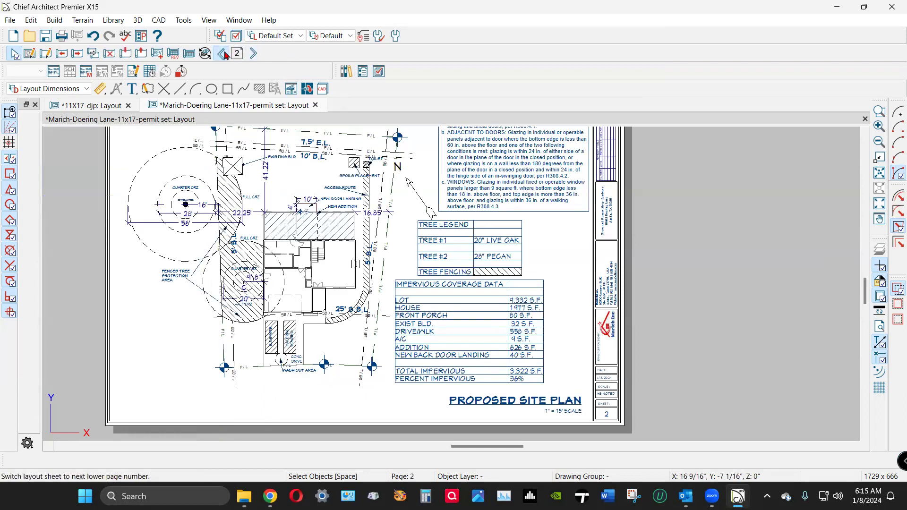
pyautogui.click(256, 54)
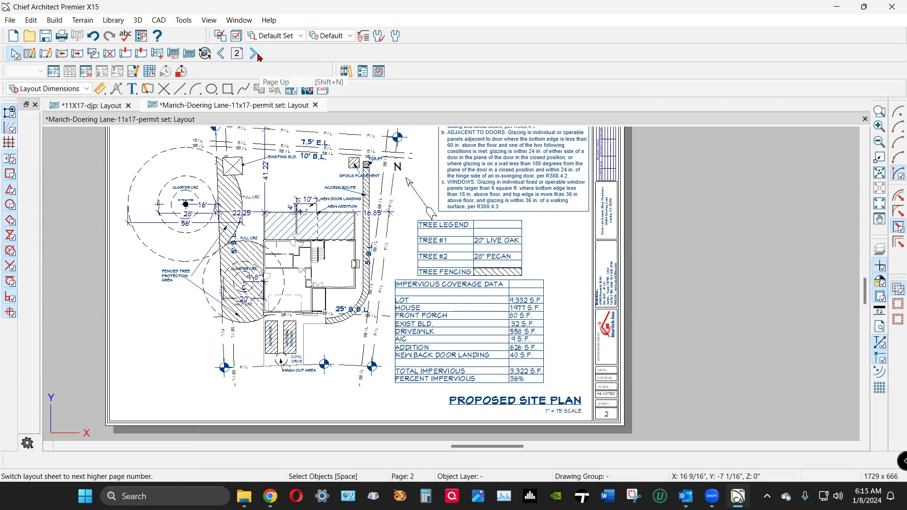
pyautogui.click(257, 54)
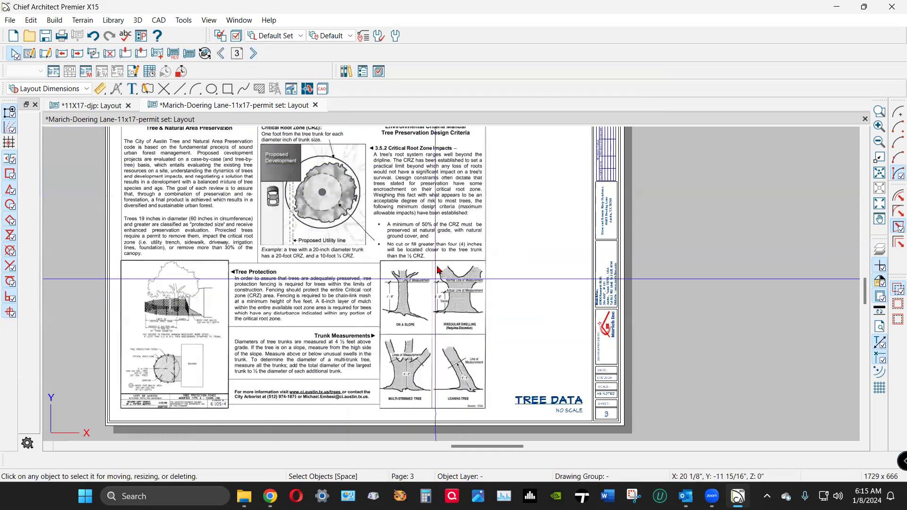
pyautogui.click(254, 54)
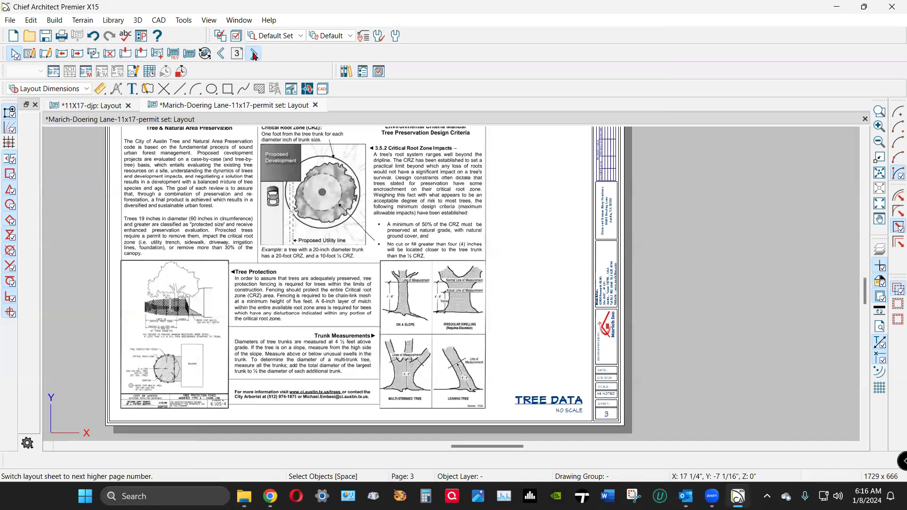
pyautogui.click(253, 56)
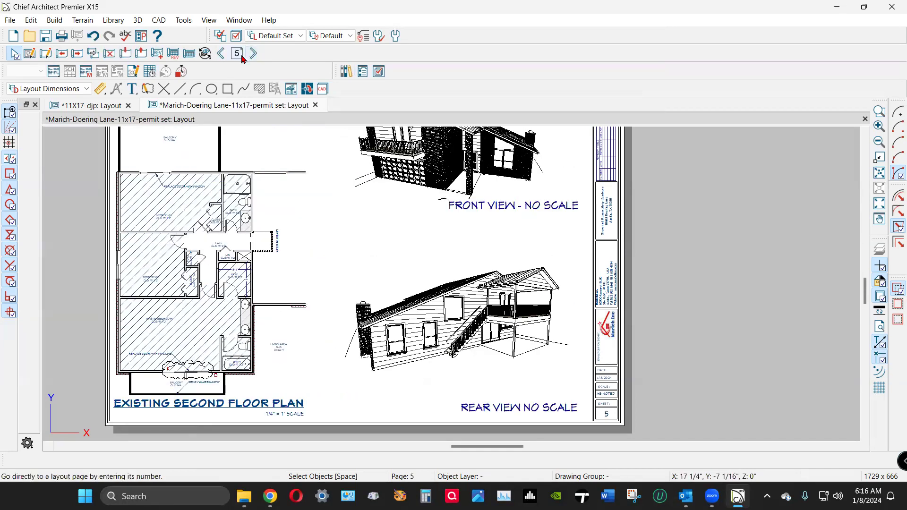
# Compare floor plan pages 4 and 5, then advance through Proposed Elevations to page 9, the Proposed Electric Plan.
pyautogui.click(220, 59)
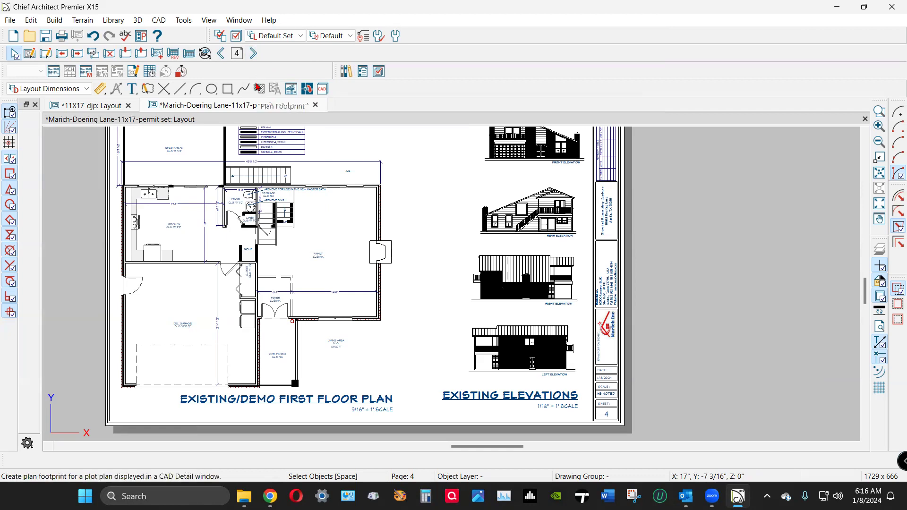
pyautogui.click(253, 53)
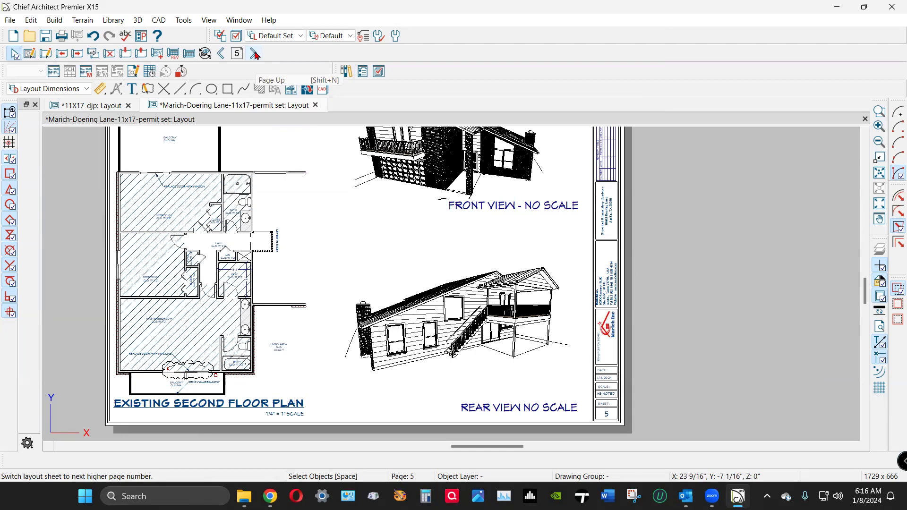
pyautogui.click(255, 55)
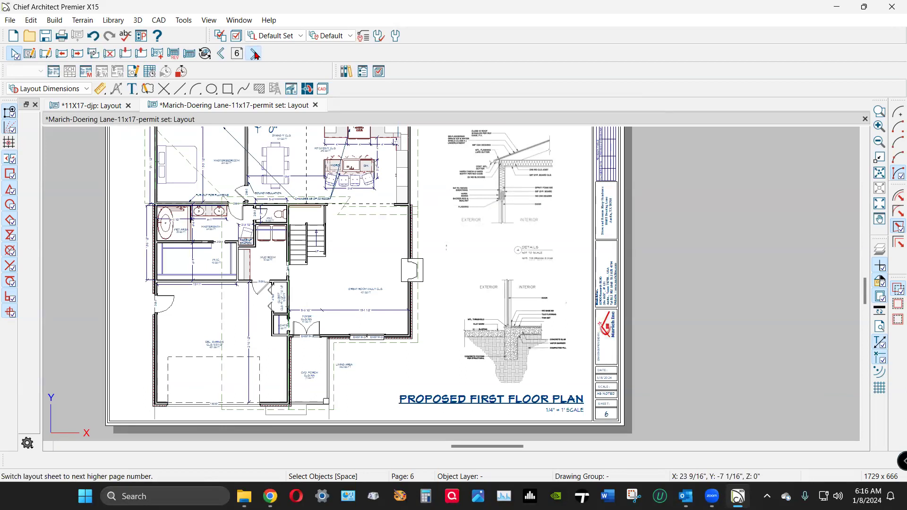
pyautogui.click(255, 54)
pyautogui.click(255, 55)
pyautogui.click(255, 54)
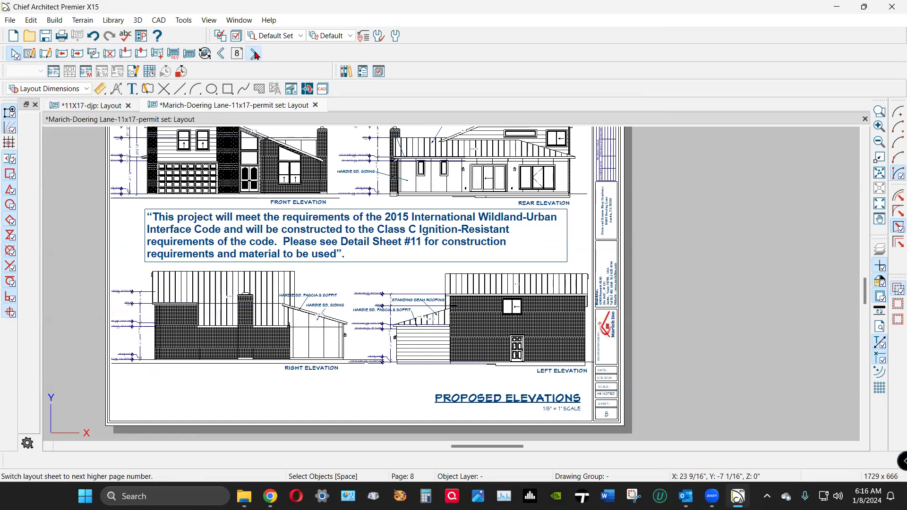